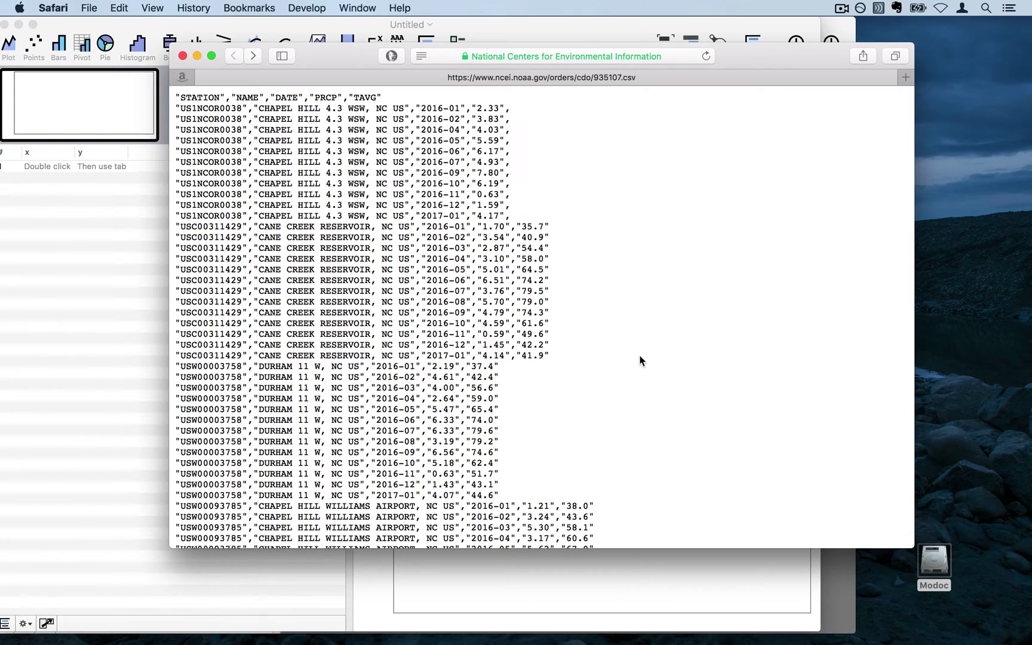
Step: Copy the entire contents of the 935107.csv climate data page
scroll(637, 352, "down", 5)
scroll(644, 253, "up", 5)
key("super+a")
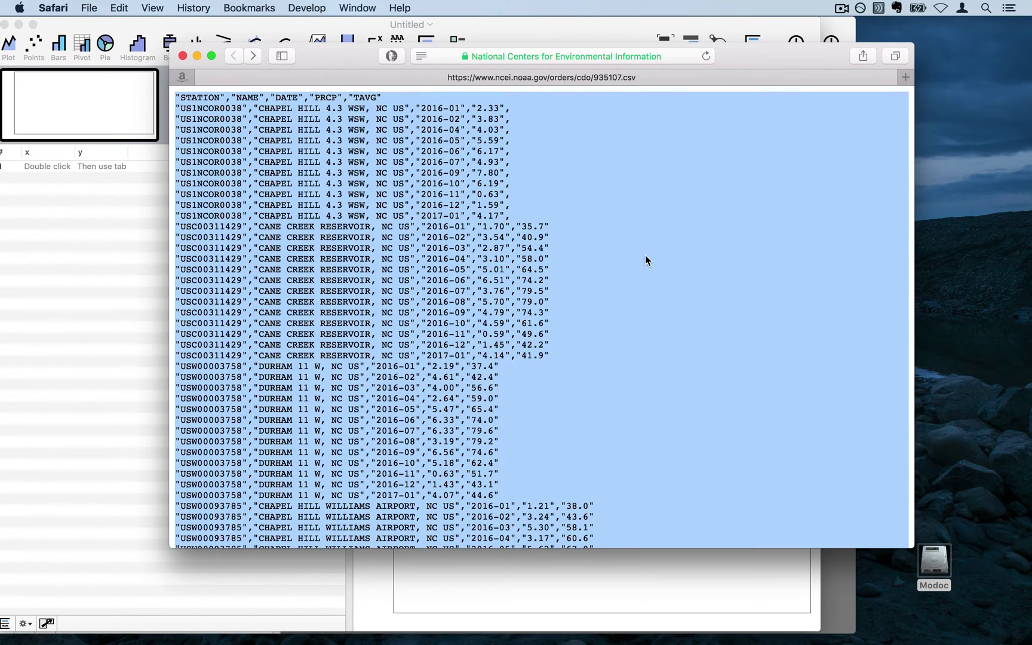
scroll(645, 255, "down", 5)
scroll(645, 254, "up", 5)
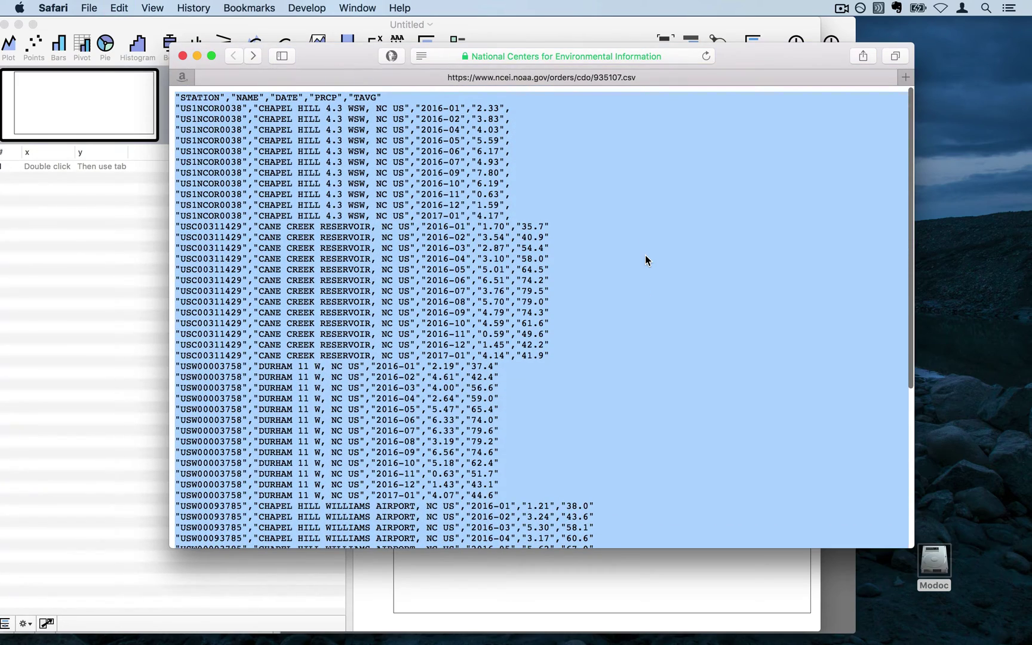
key("super+c")
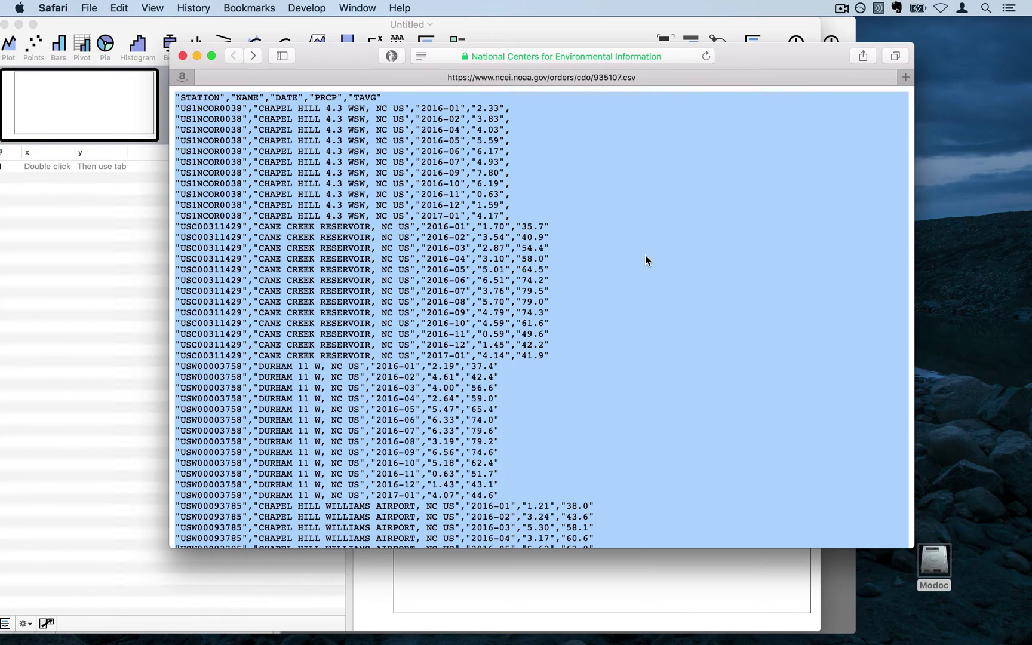
Step: Switch to the blank DataGraph document and paste the copied climate data into its empty data table
left_click(109, 220)
left_click_drag(507, 30, 547, 30)
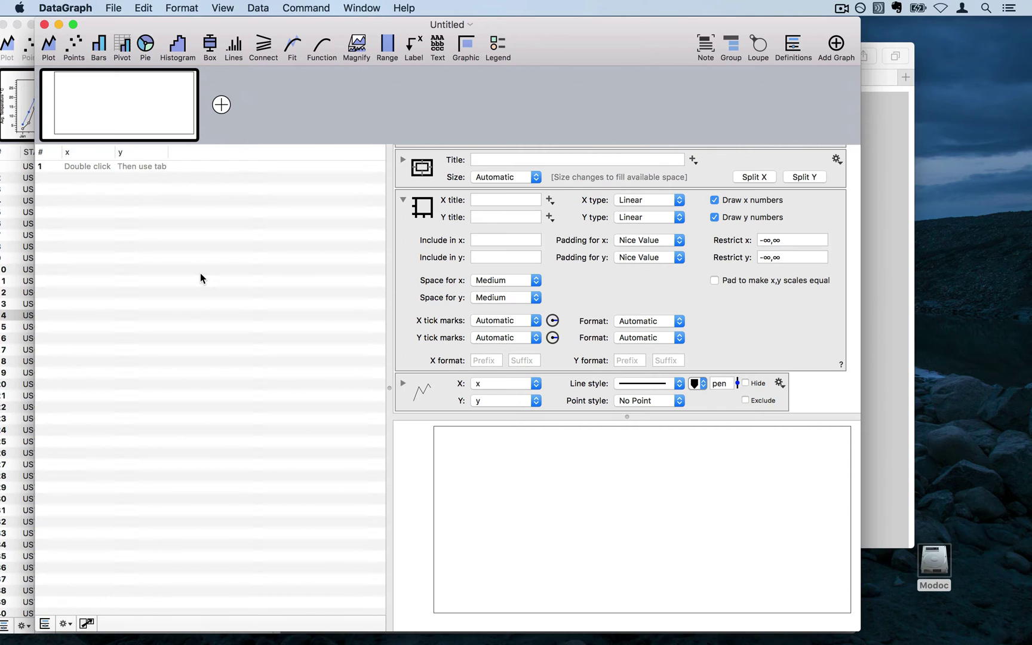
key("super+v")
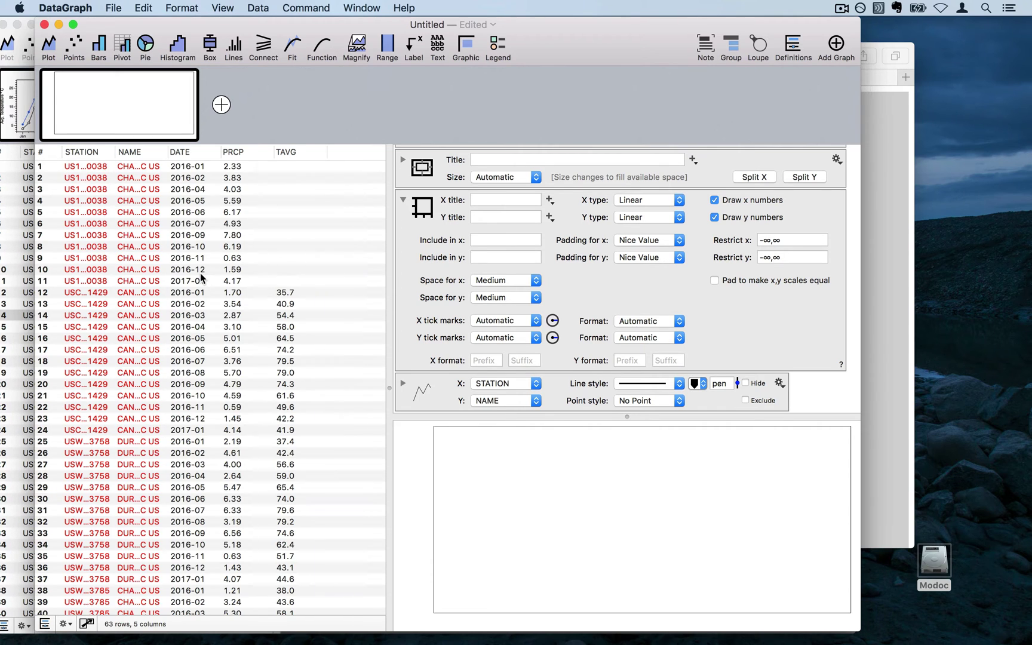
scroll(338, 335, "down", 10)
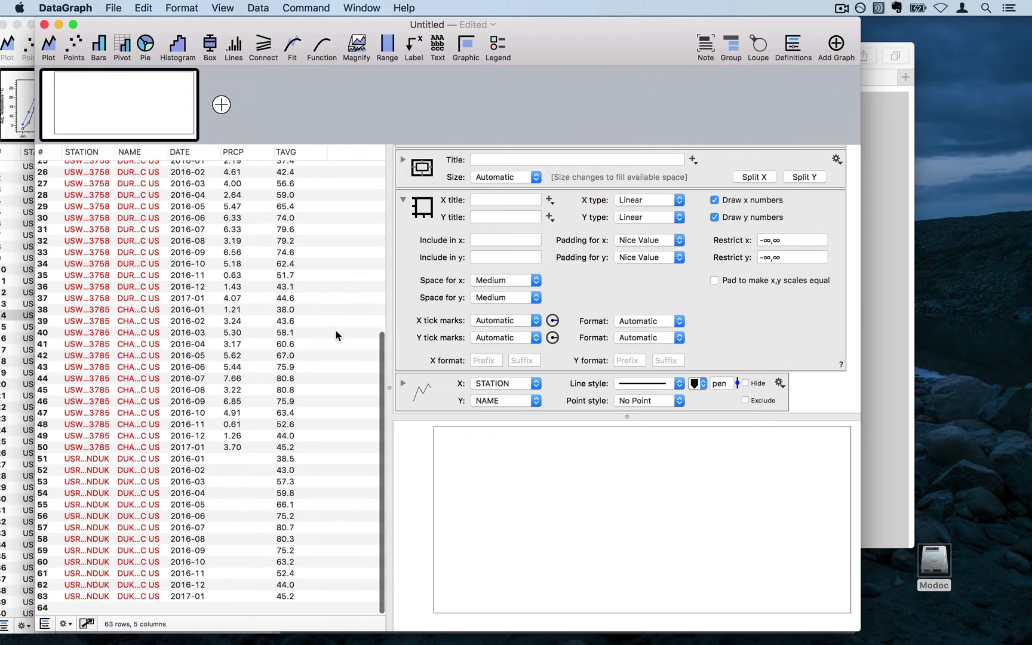
scroll(346, 256, "up", 12)
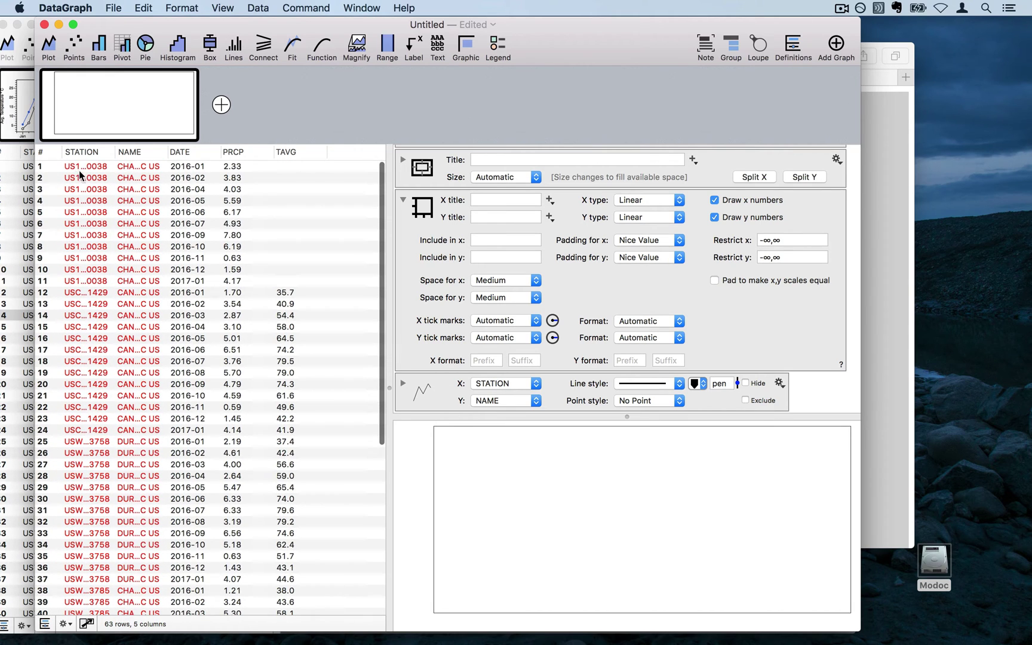
Step: Widen the STATION and NAME columns of the data table so their entries are easier to read
left_click(82, 153)
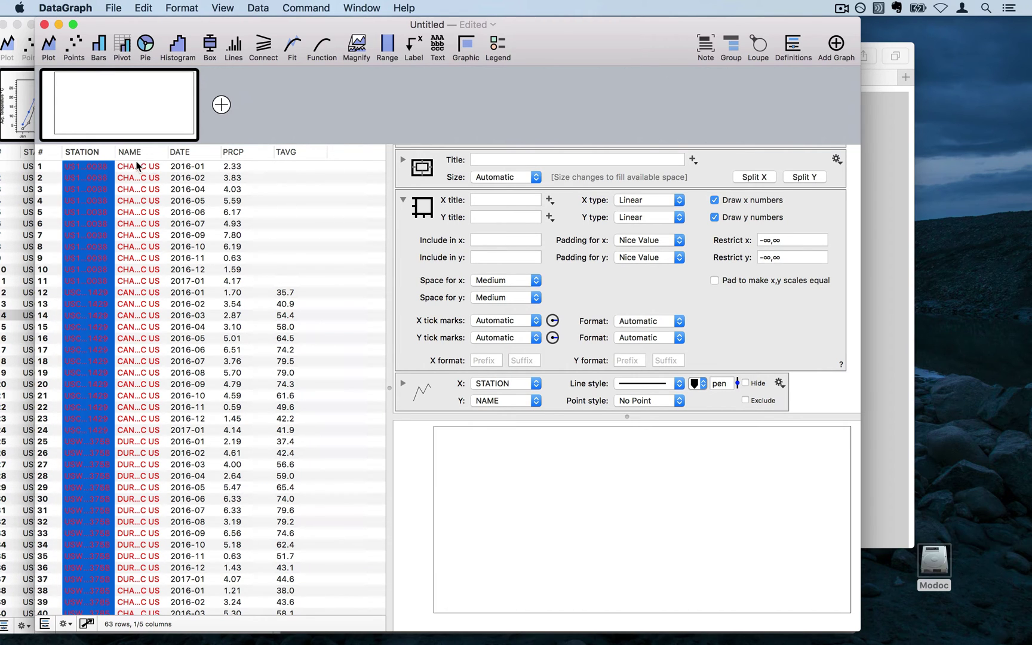
left_click_drag(114, 149, 150, 149)
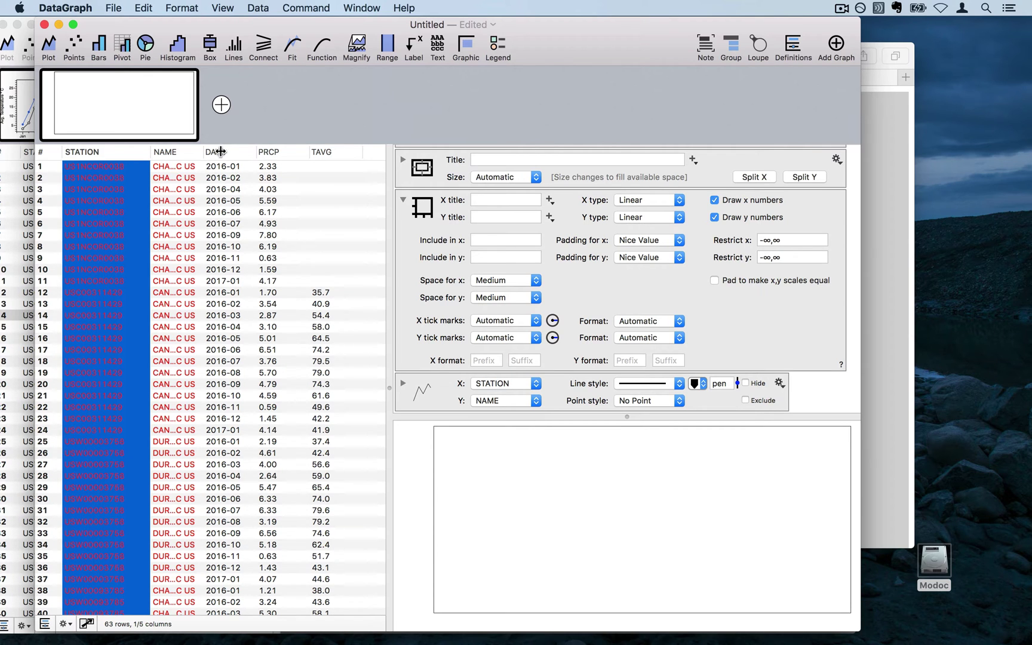
left_click_drag(203, 152, 257, 153)
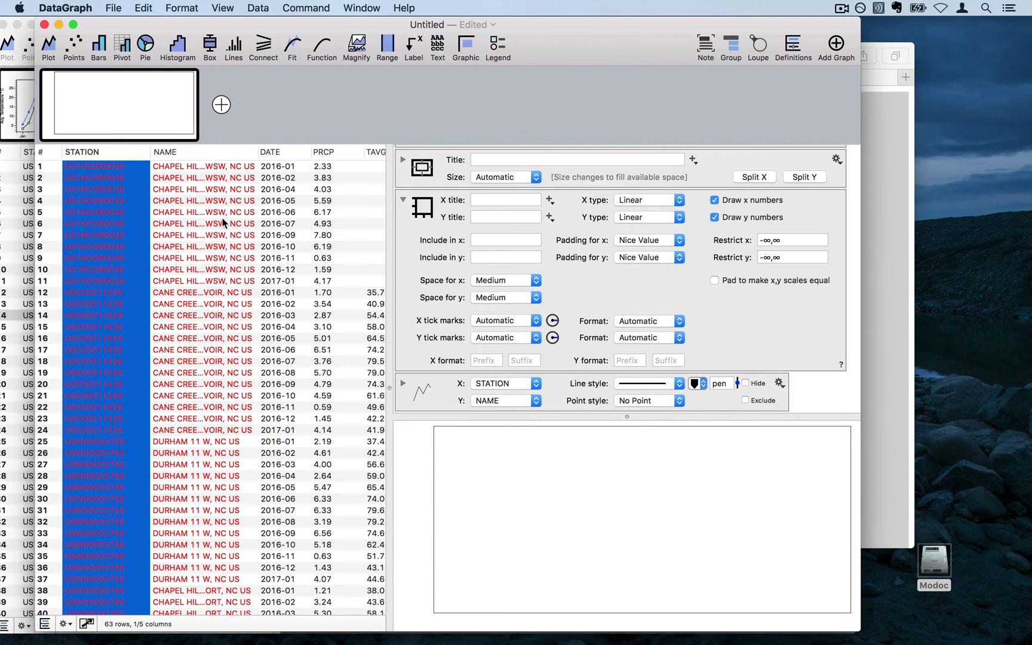
left_click(196, 201)
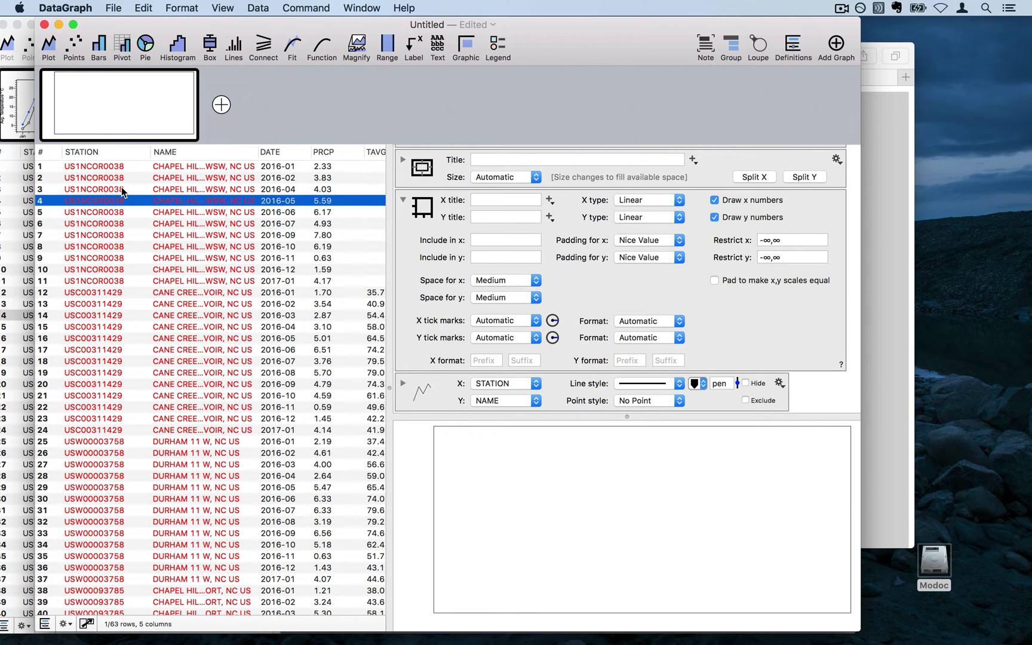
Step: Convert the STATION and NAME columns to text columns
left_click(125, 152)
left_click(125, 151)
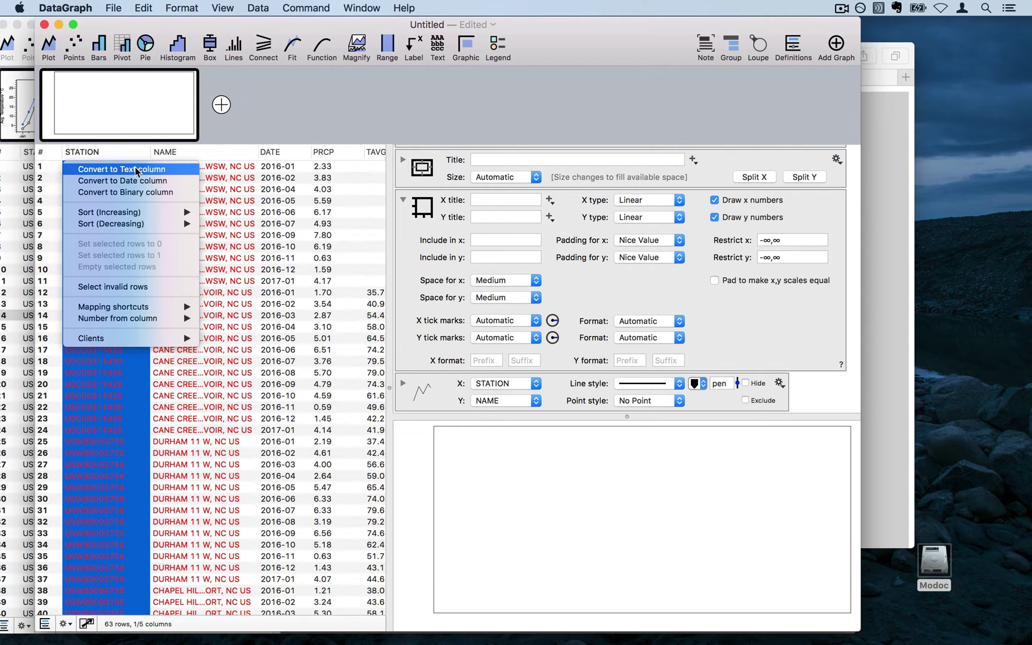
left_click(159, 172)
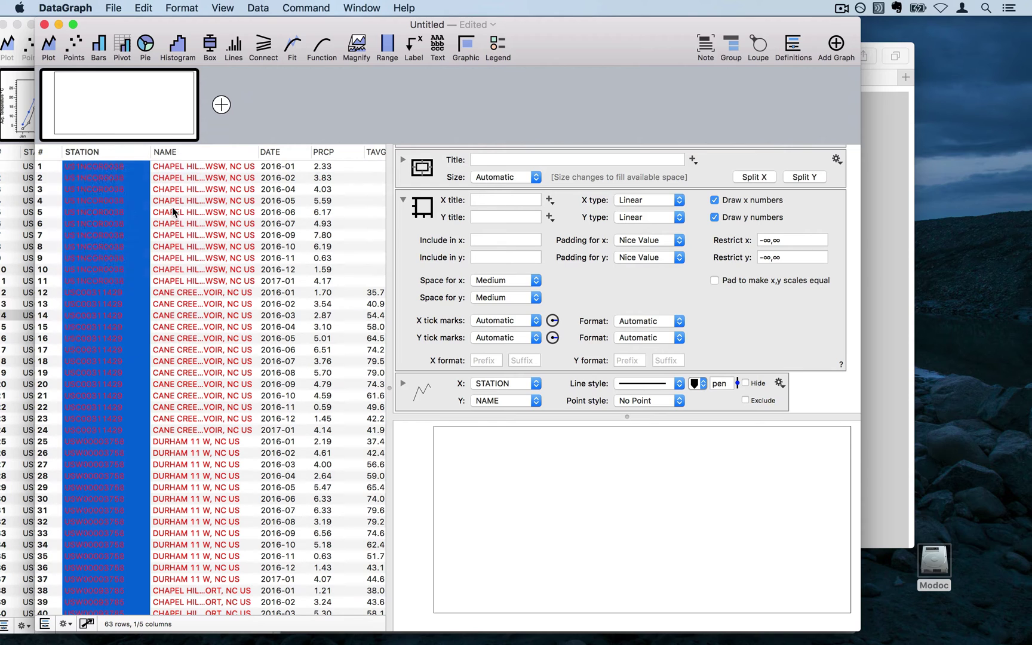
left_click(122, 292)
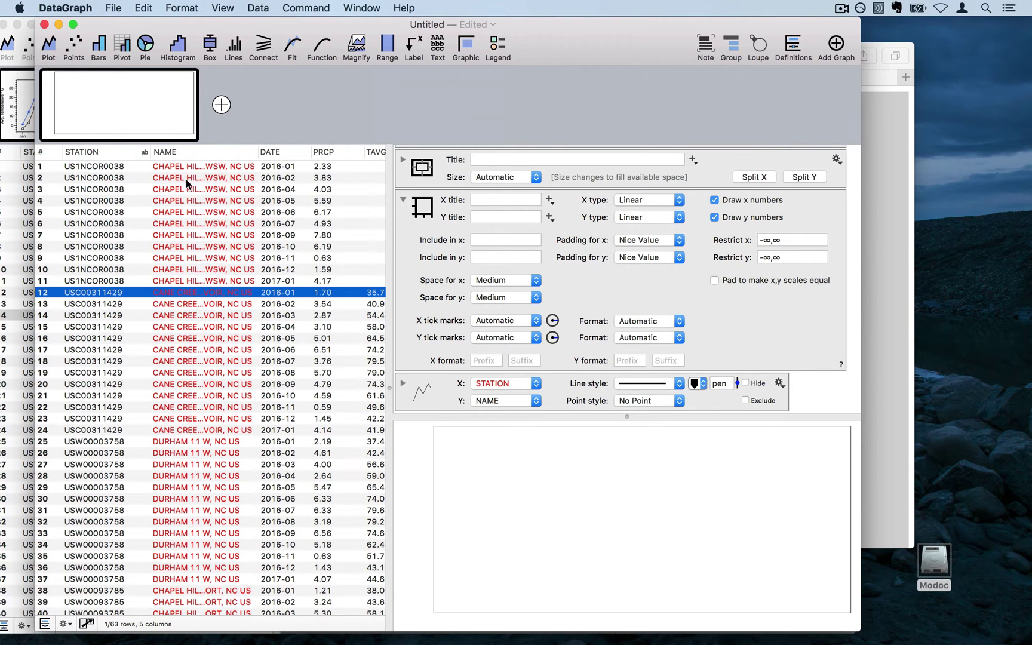
left_click(222, 155)
left_click(213, 155)
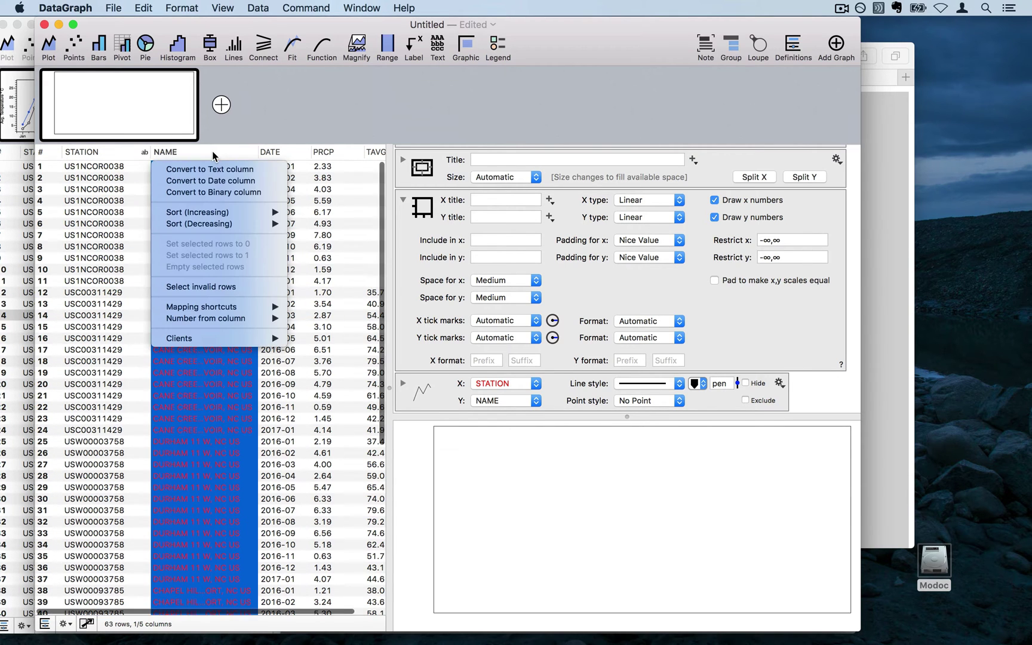
left_click(230, 170)
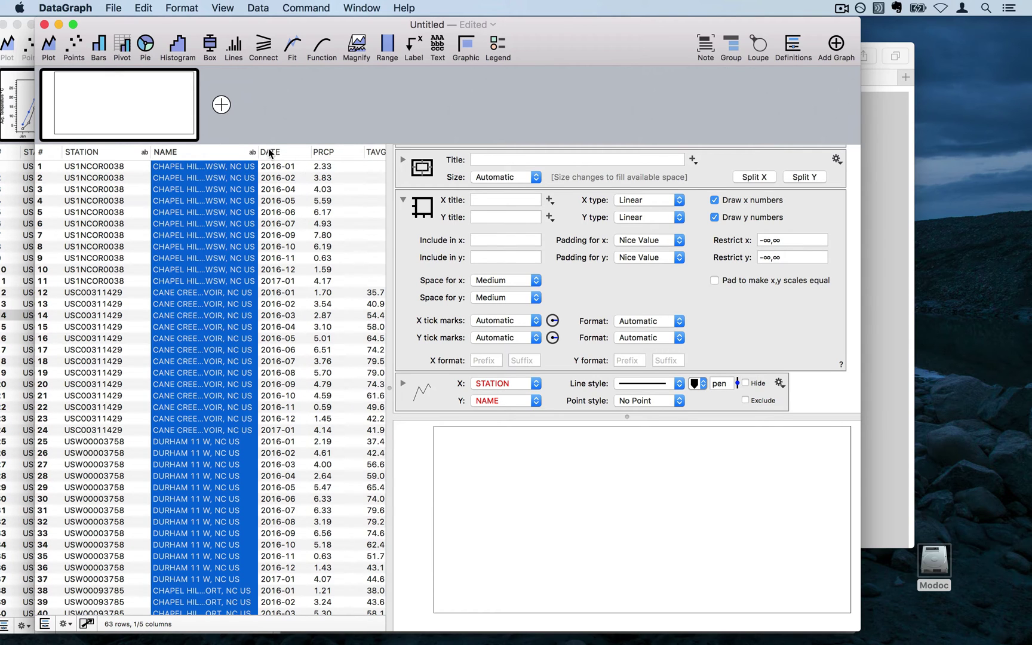
Step: Narrow the NAME column, widen the DATE column, and convert DATE to a date column
left_click_drag(257, 149, 297, 152)
left_click(250, 153)
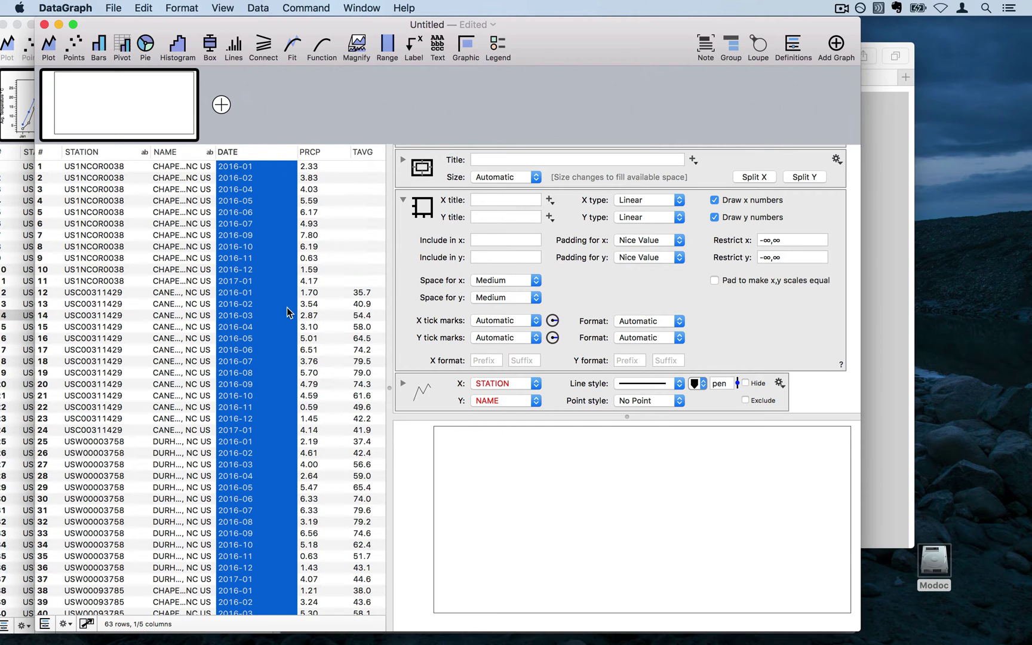
scroll(267, 407, "down", 5)
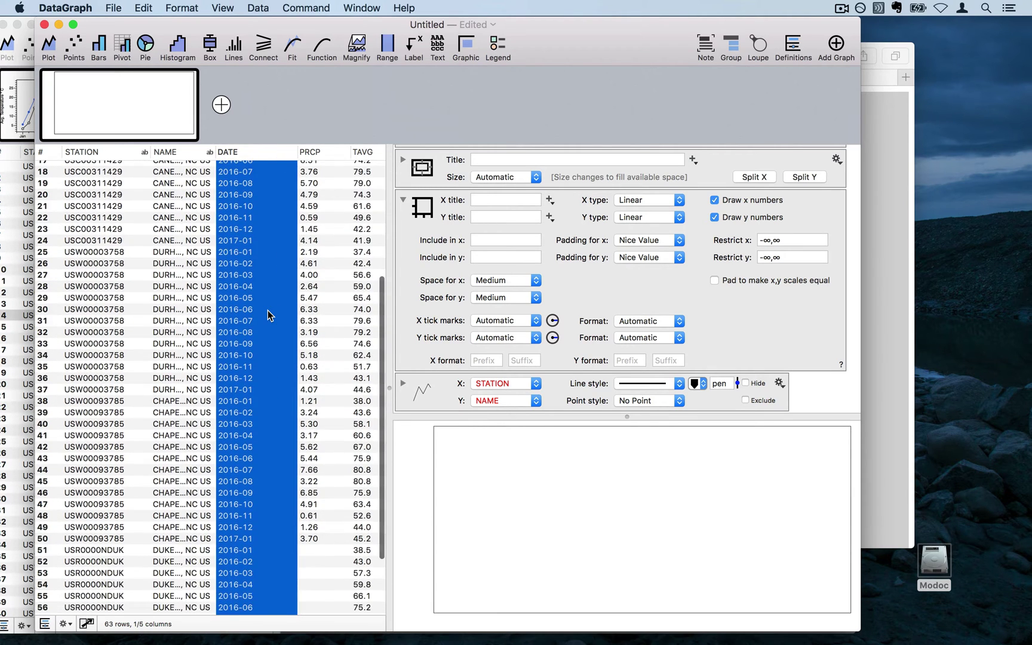
scroll(268, 314, "up", 6)
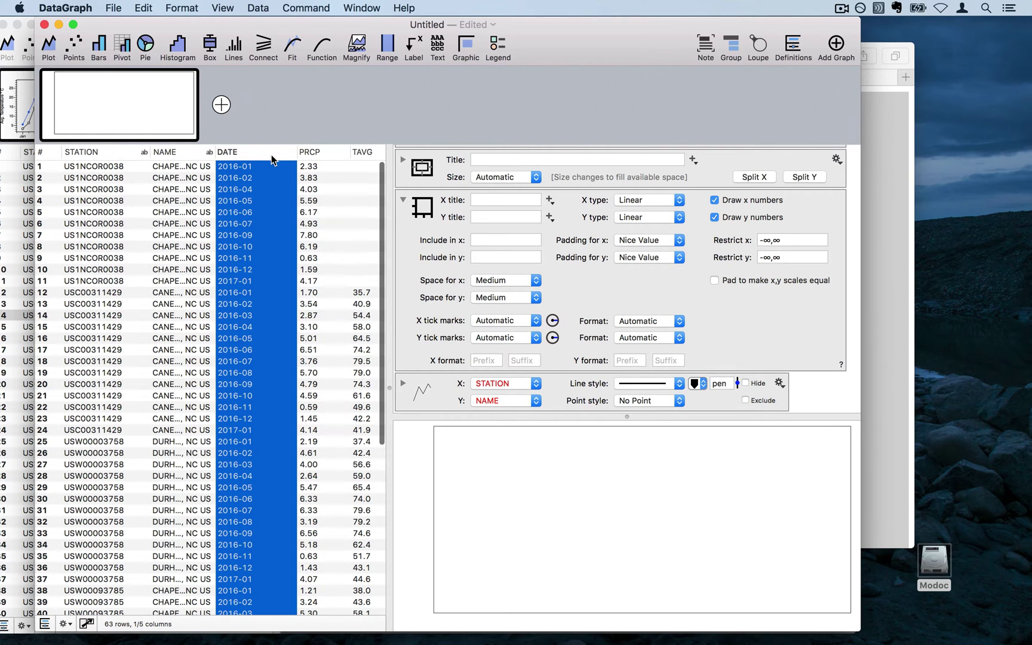
left_click(270, 157)
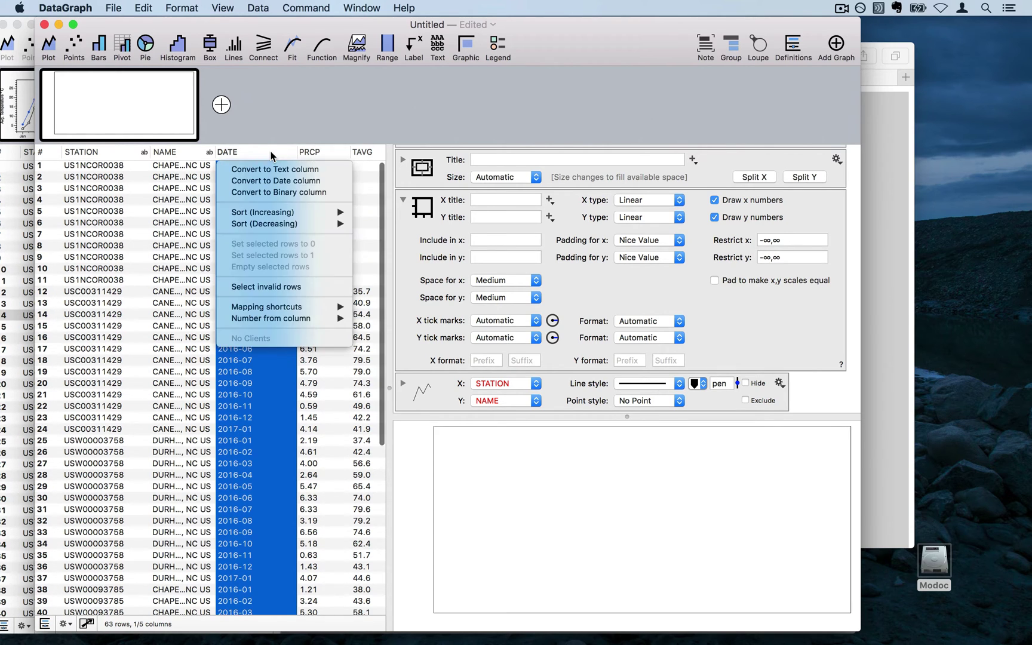
left_click(314, 181)
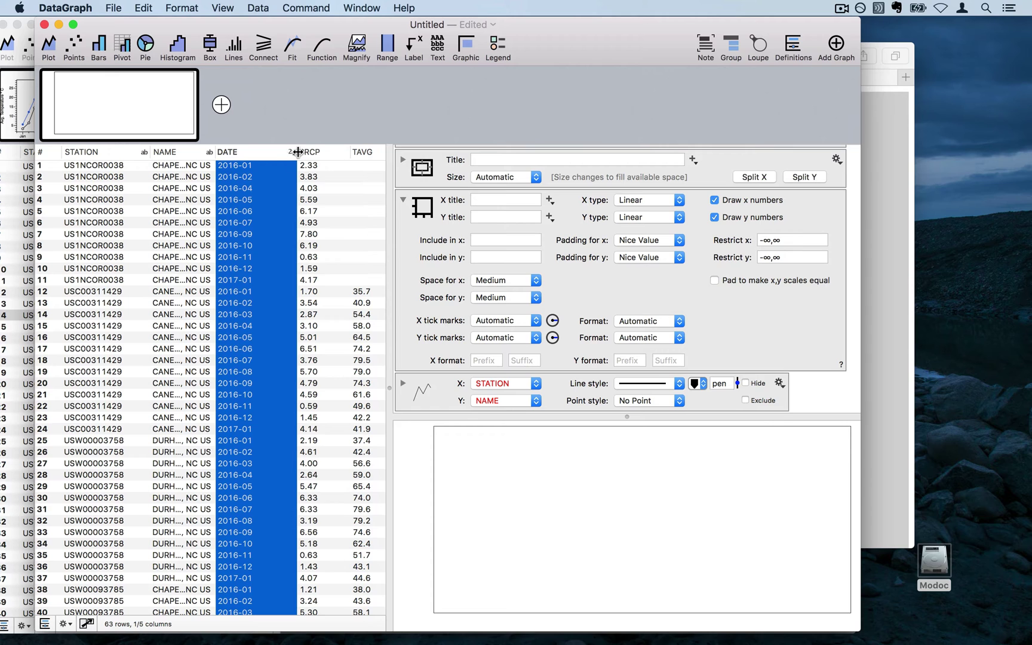
Step: Examine the numeric PRCP and TAVG columns of the data table
scroll(330, 191, "right", 2)
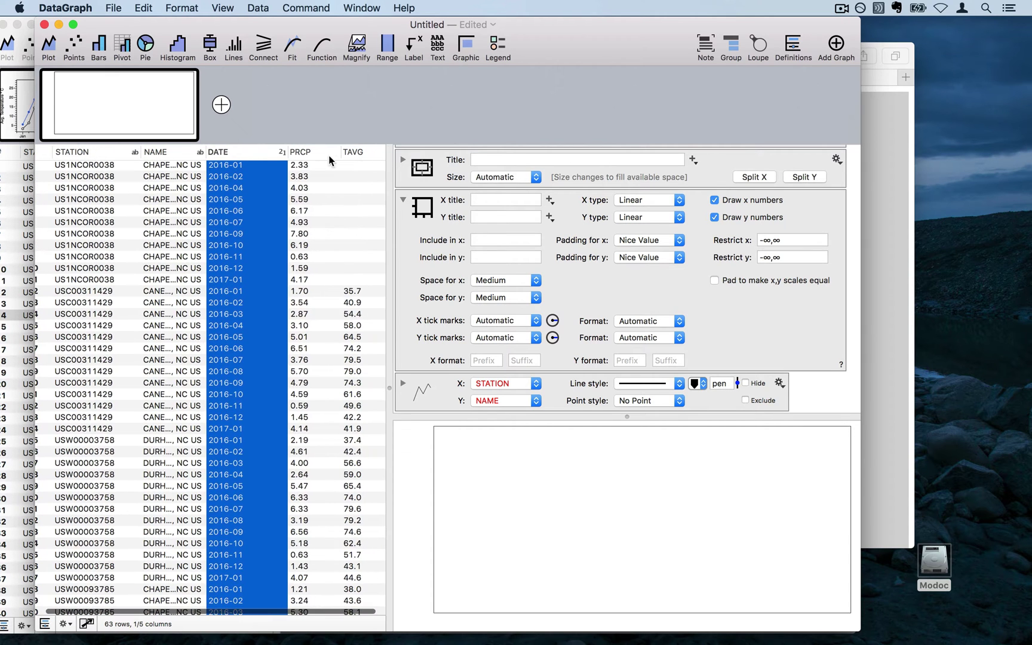
left_click(334, 152)
left_click(366, 153)
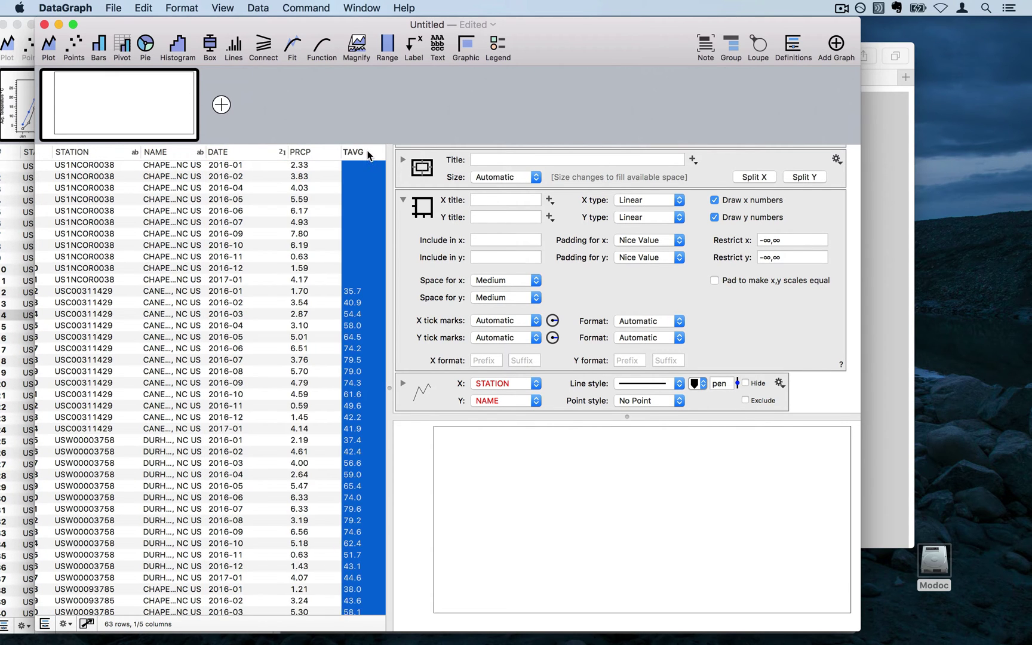
scroll(351, 314, "down", 10)
scroll(293, 309, "up", 6)
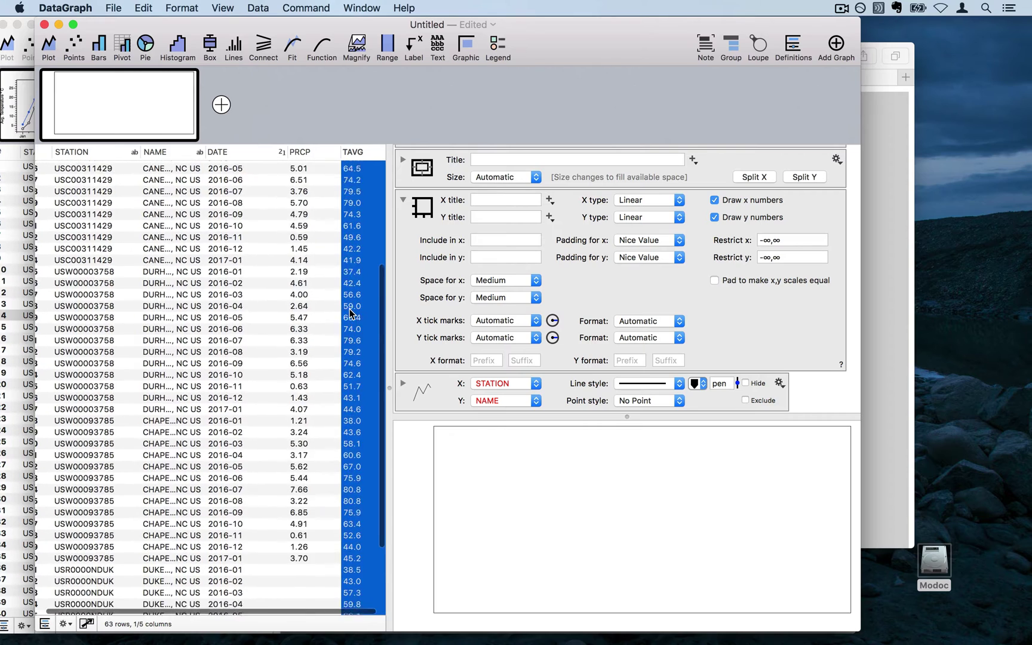
scroll(269, 244, "left", 2)
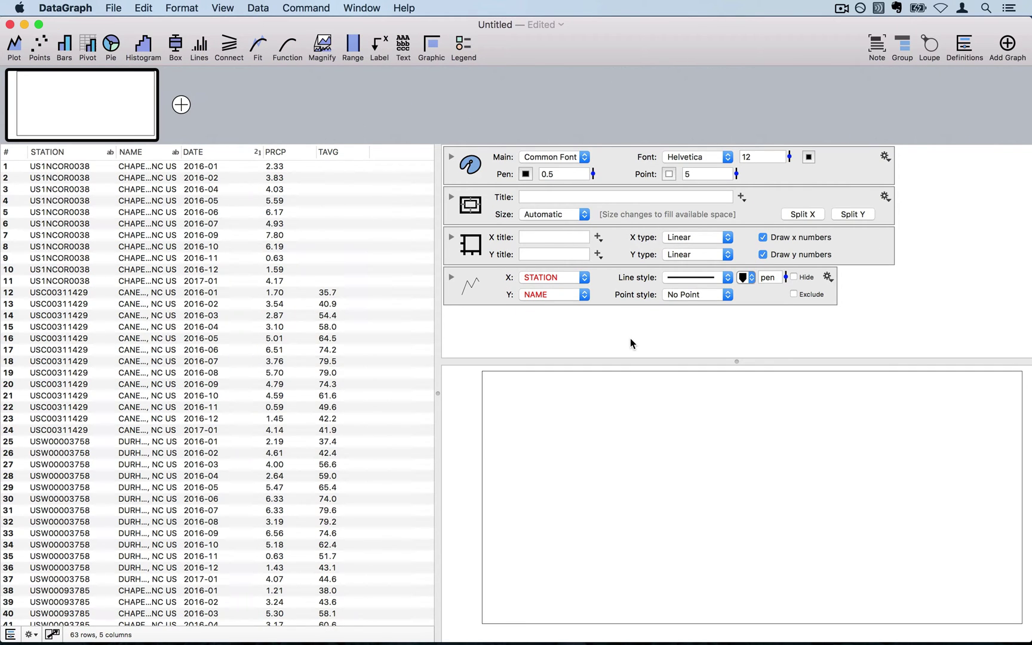
Step: Set the existing line plot to use DATE for X and TAVG for Y
left_click(474, 290)
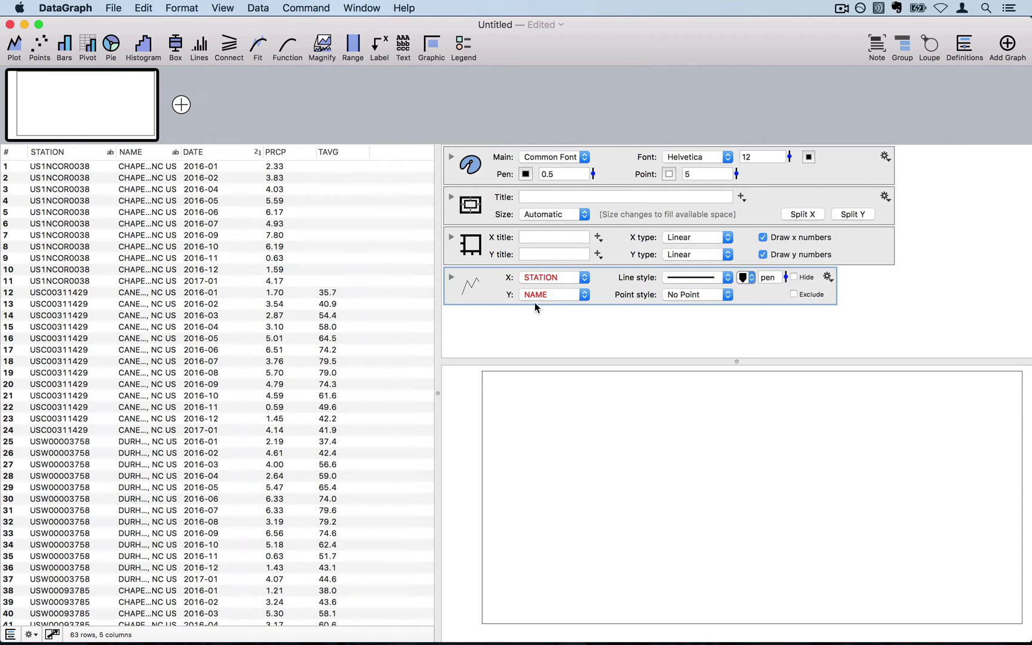
left_click(555, 276)
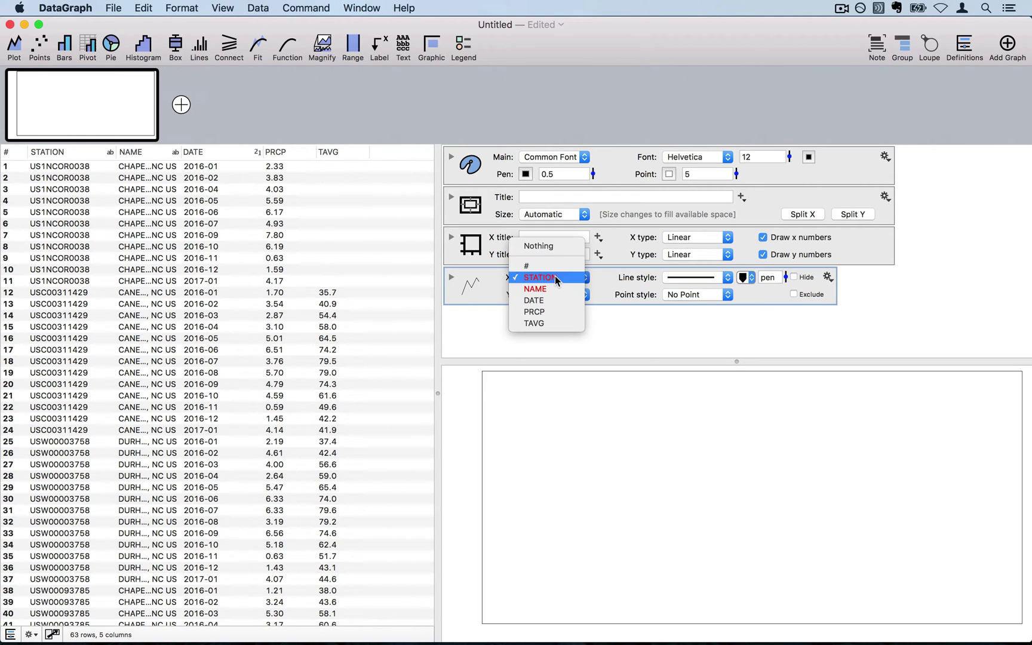
left_click(551, 302)
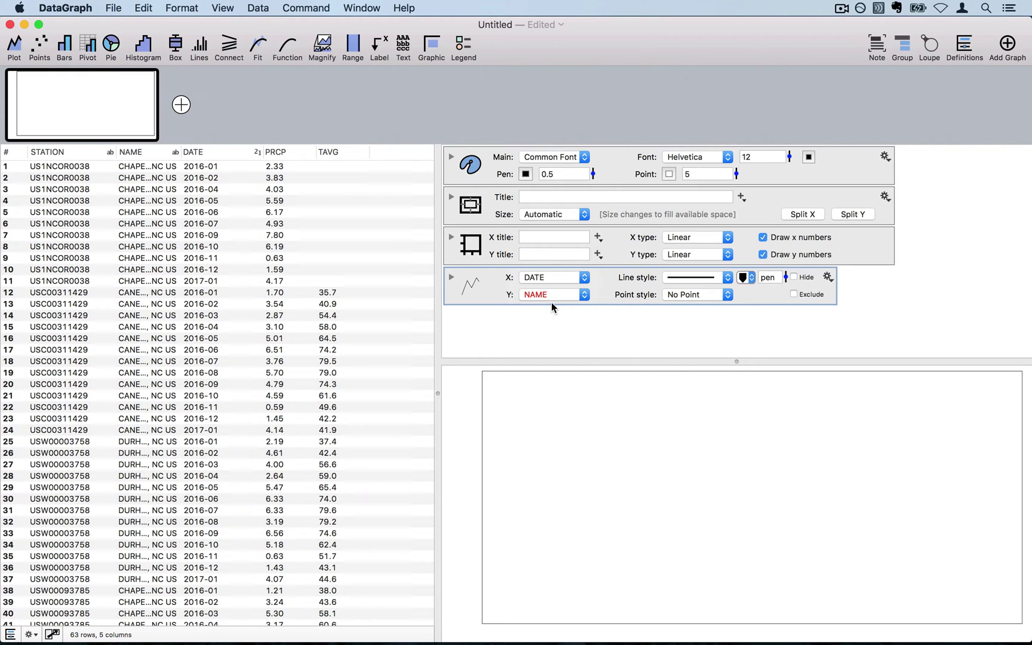
left_click(548, 294)
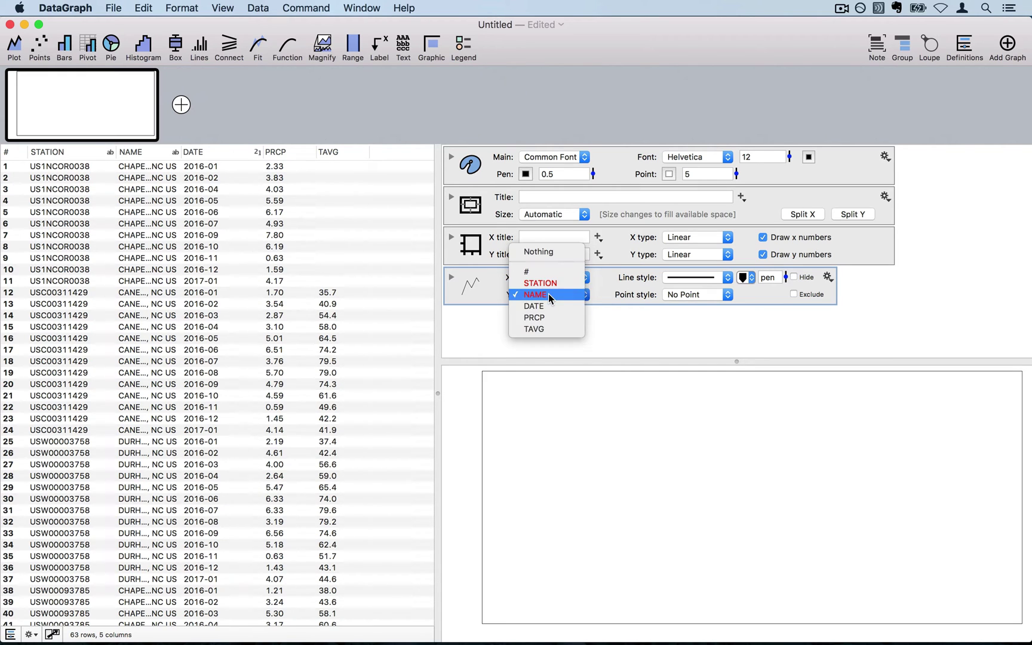
left_click(545, 329)
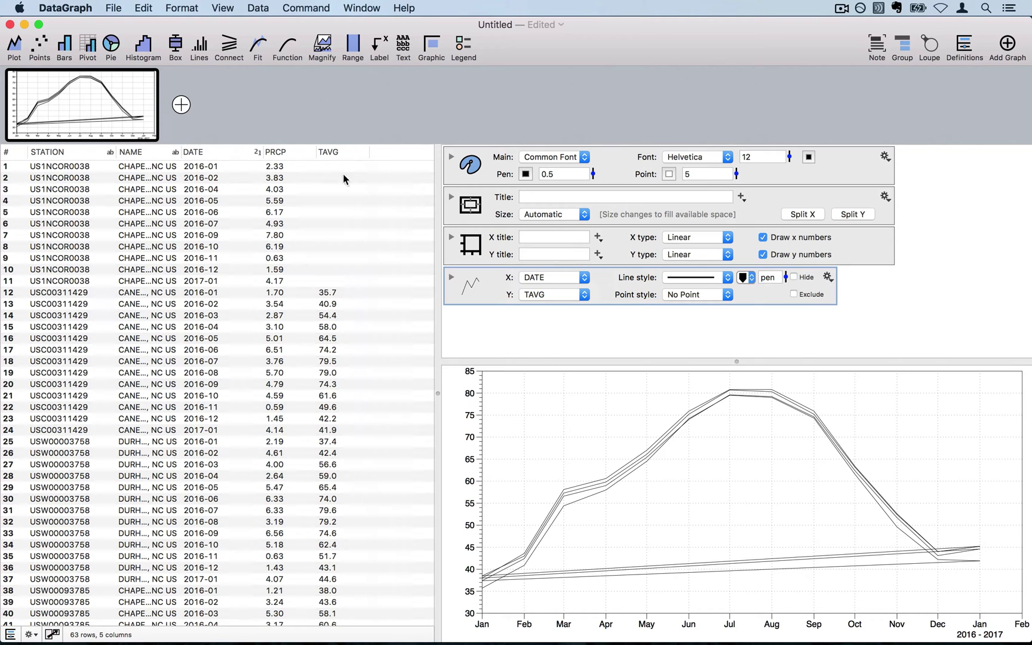
Step: Examine the TAVG values across all rows and the first row of the first two stations
left_click(336, 151)
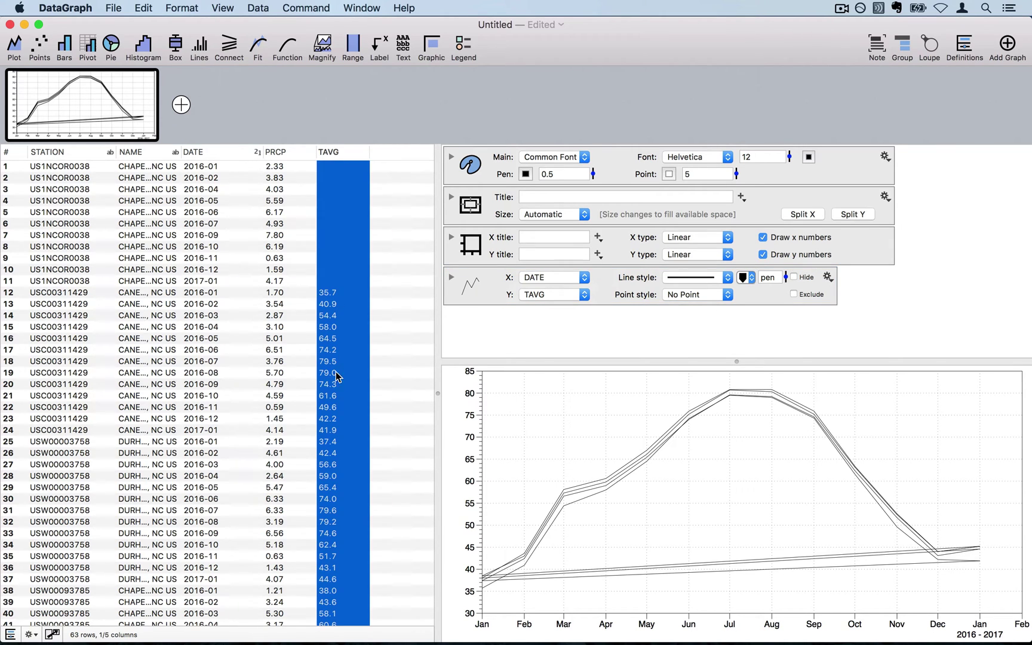
scroll(339, 367, "down", 2)
scroll(340, 366, "down", 10)
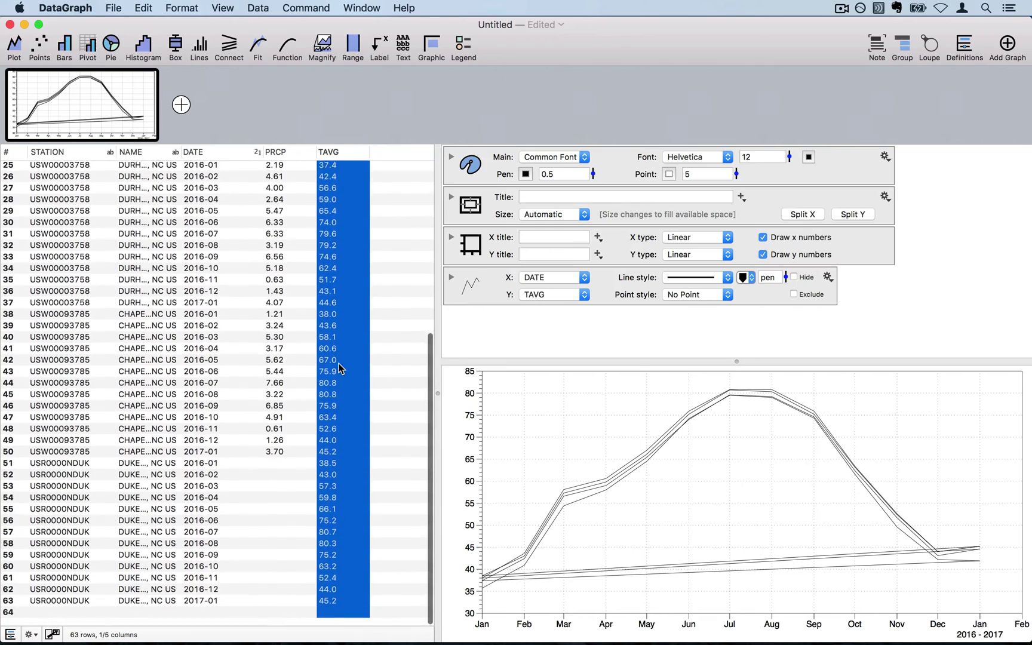
scroll(251, 275, "up", 10)
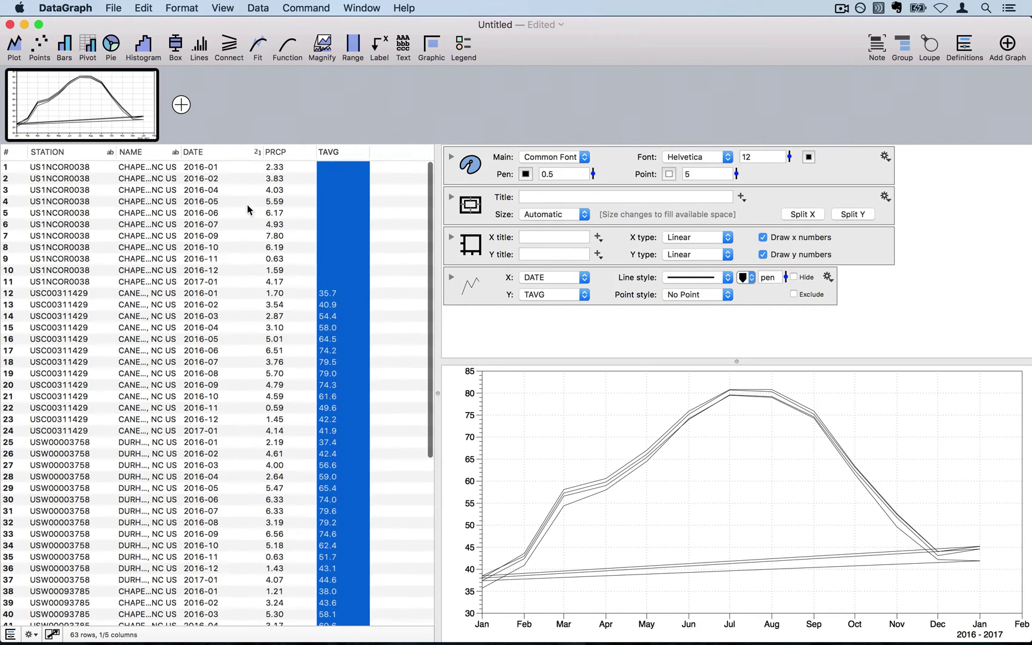
left_click(212, 169)
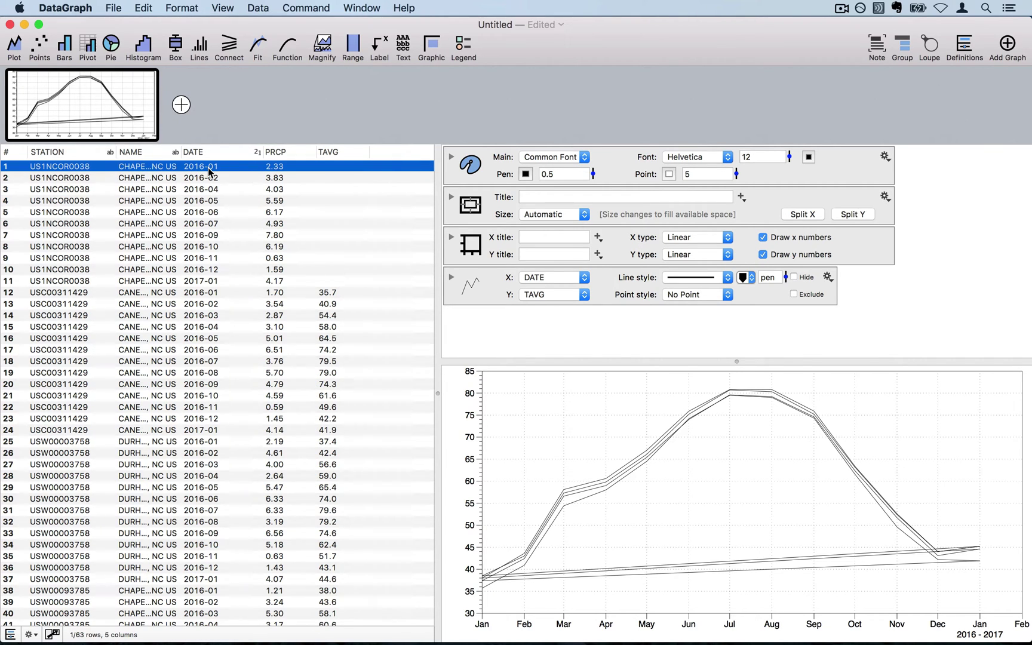
left_click(206, 294)
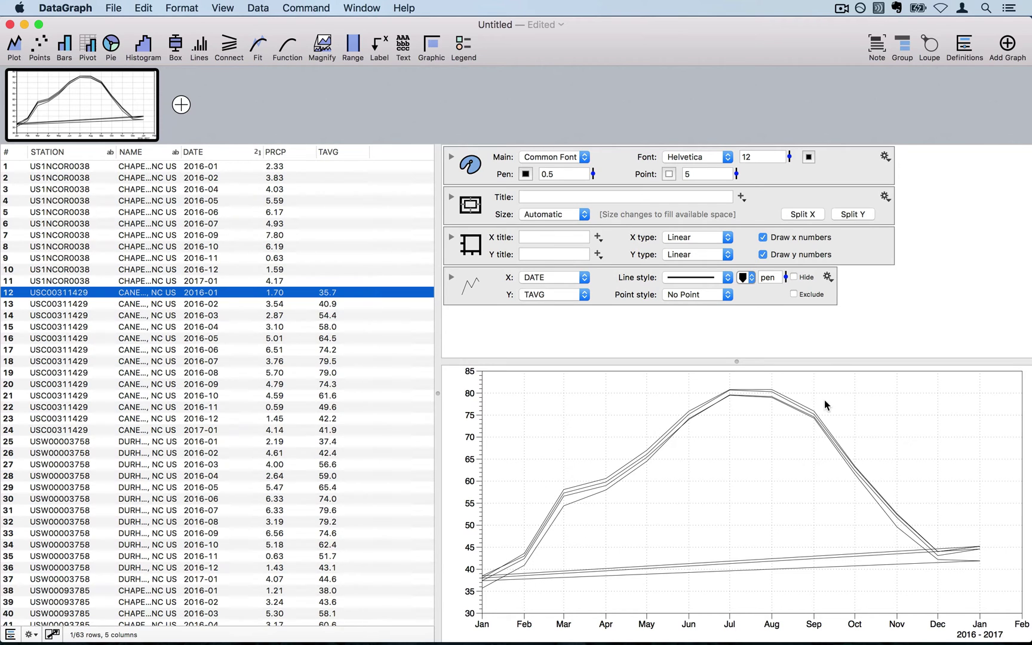
Step: Set the TAVG line plot to connect points only if x increases
left_click(450, 278)
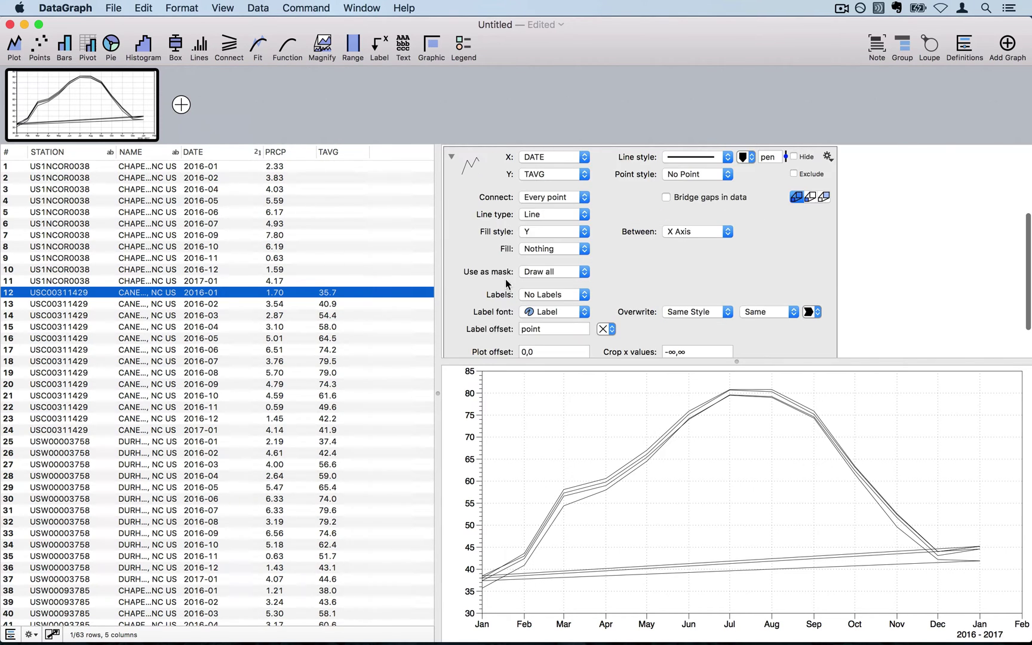
left_click(527, 197)
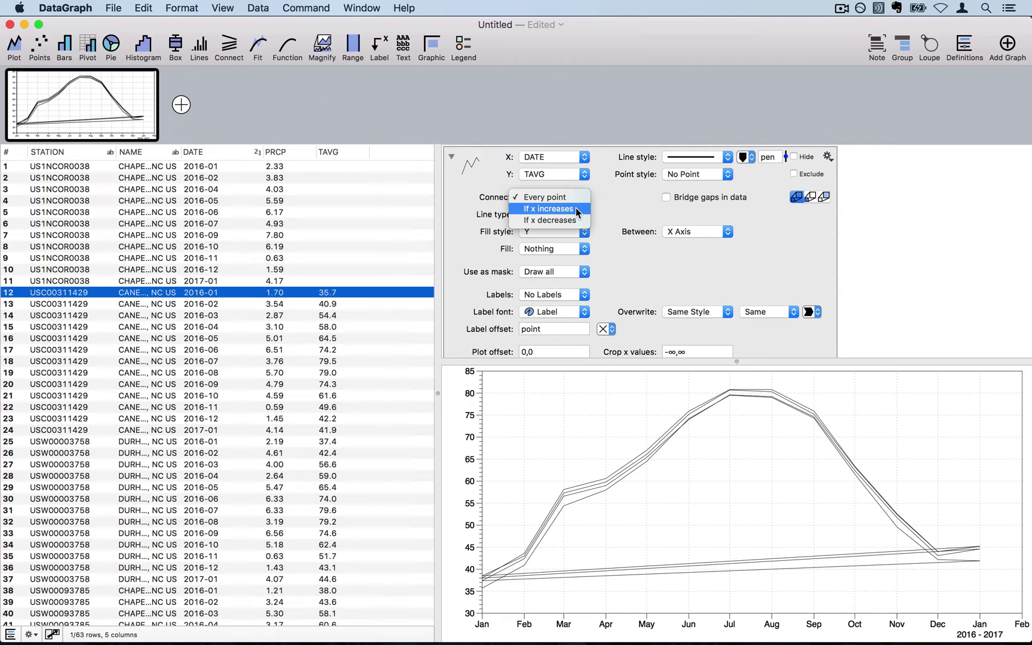
left_click(576, 208)
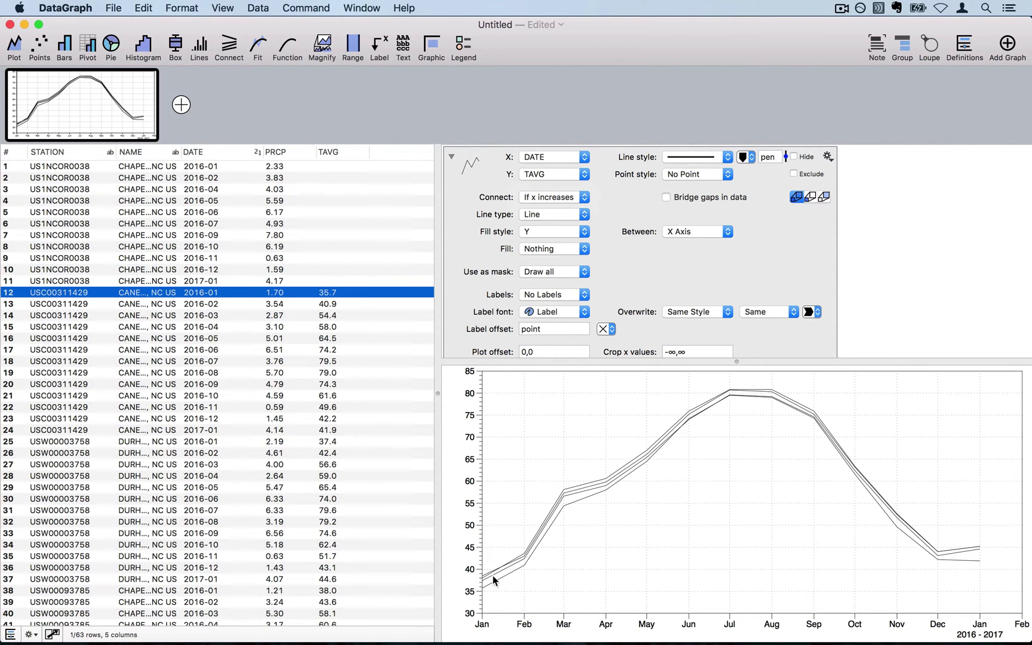
left_click(450, 157)
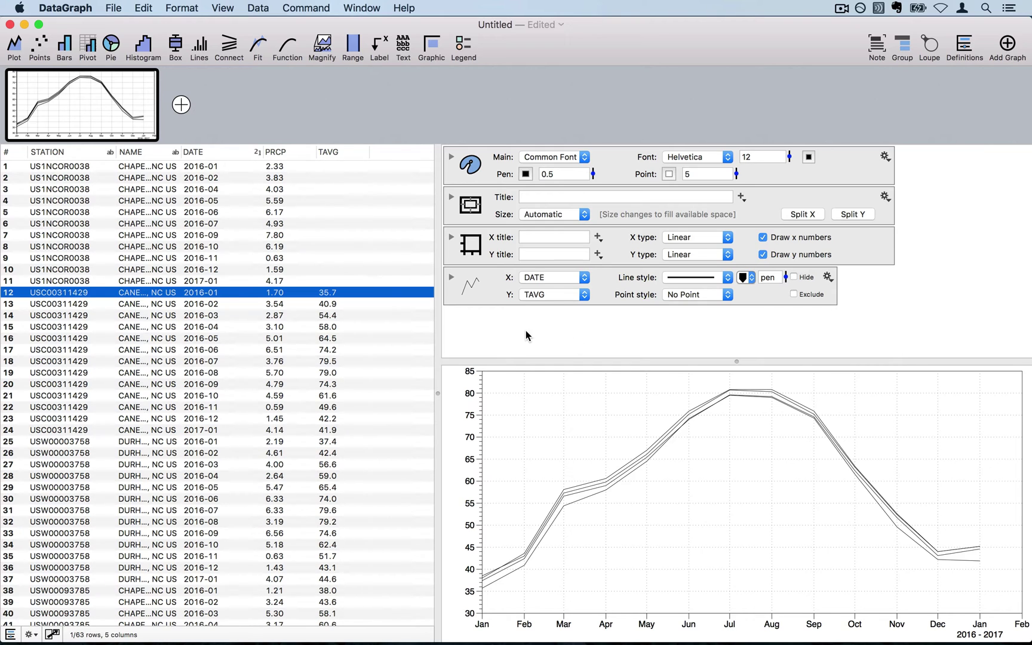
Step: Duplicate the TAVG line plot and set the copy's Y data to PRCP
left_click(485, 293)
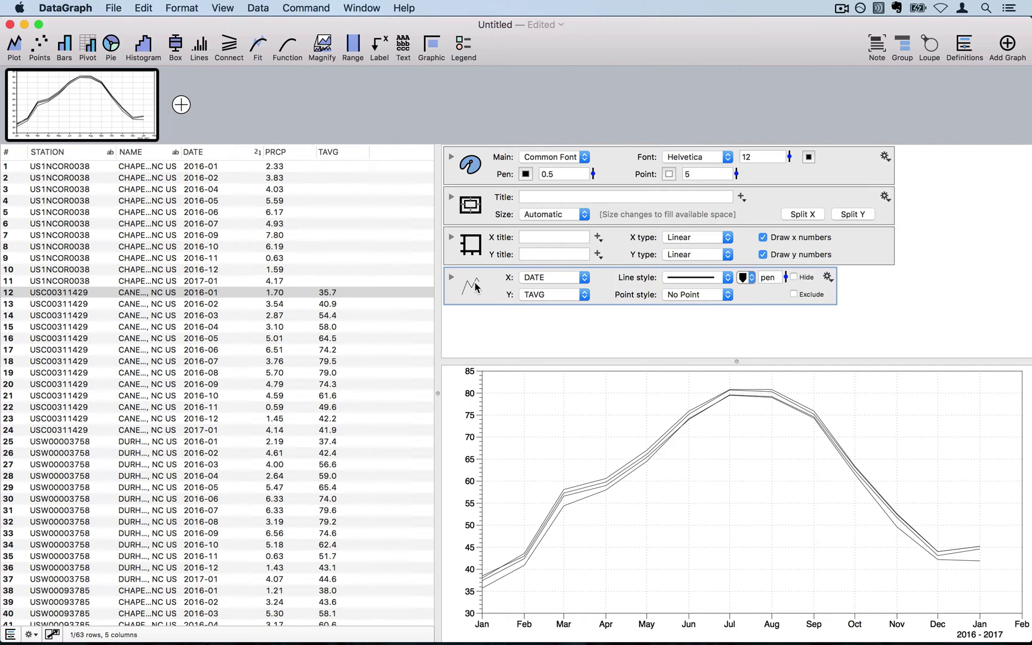
left_click_drag(476, 288, 470, 322)
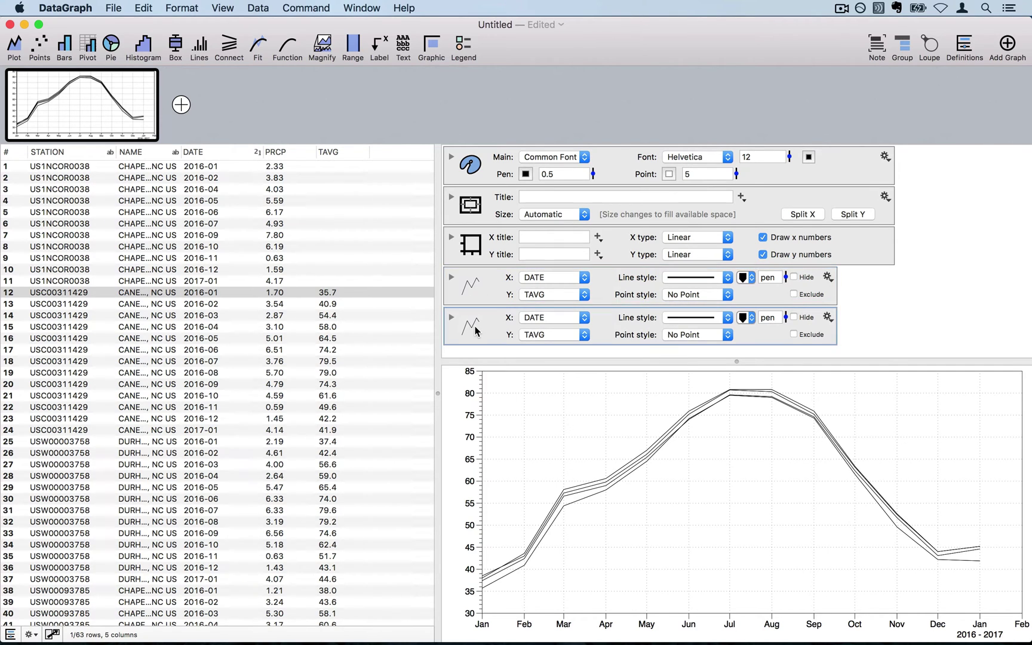
left_click(540, 334)
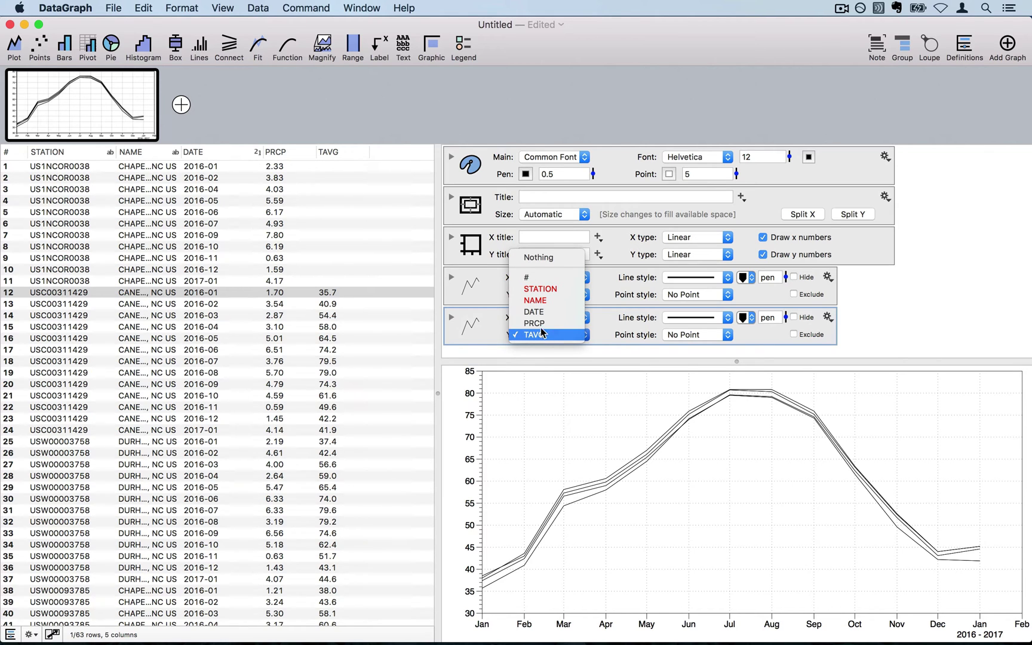
left_click(559, 325)
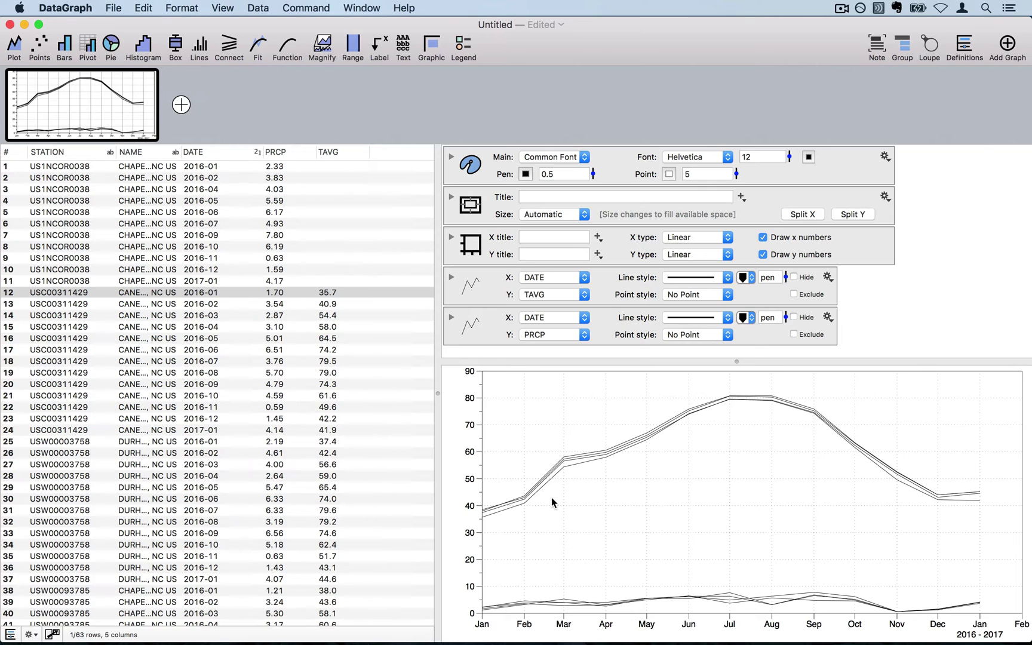
Step: Plot PRCP on a separate split Y axis and combine the two axes with the Join Y layout
left_click(852, 214)
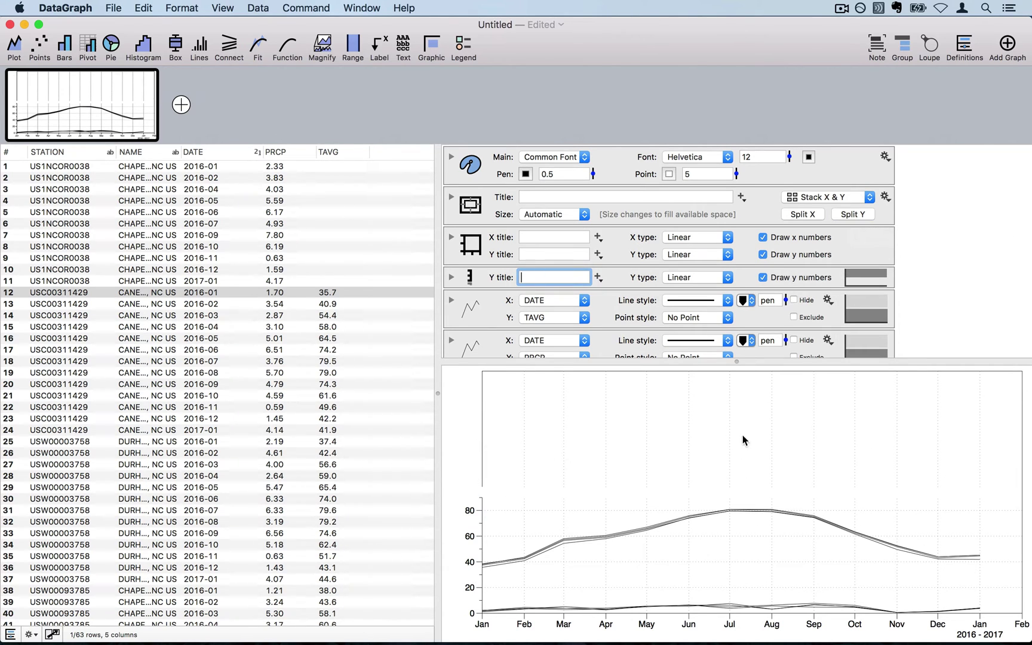
scroll(972, 257, "down", 2)
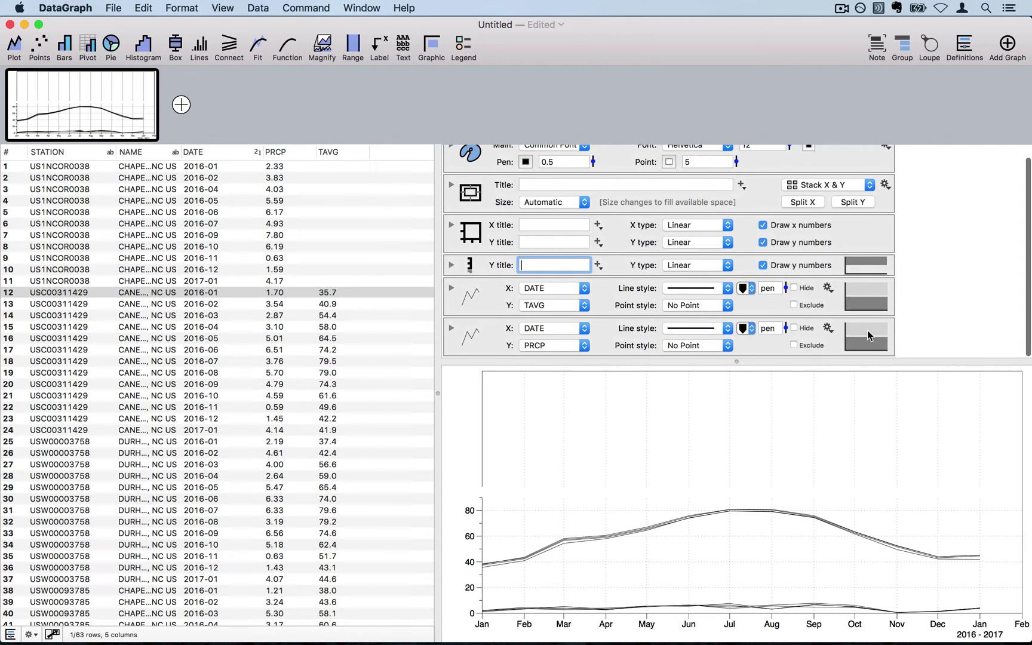
left_click(866, 330)
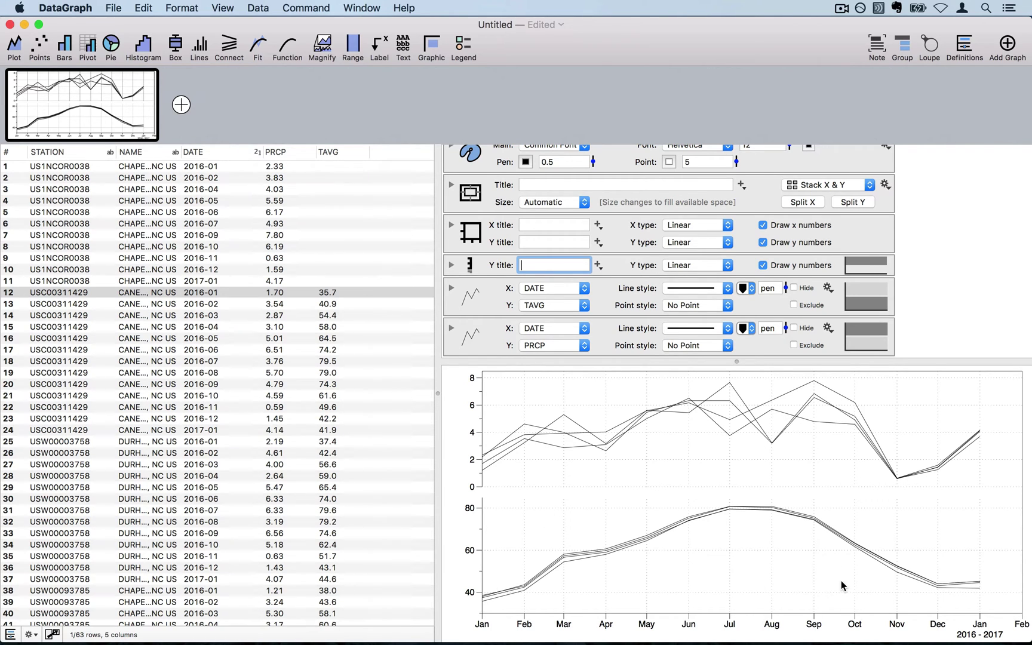
left_click(847, 184)
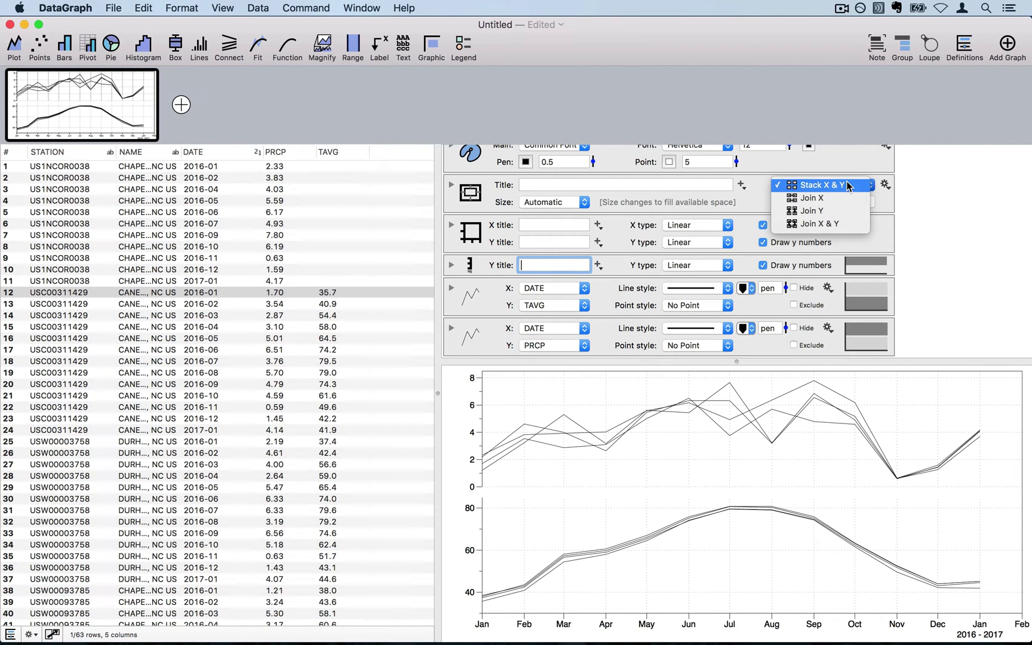
left_click(855, 211)
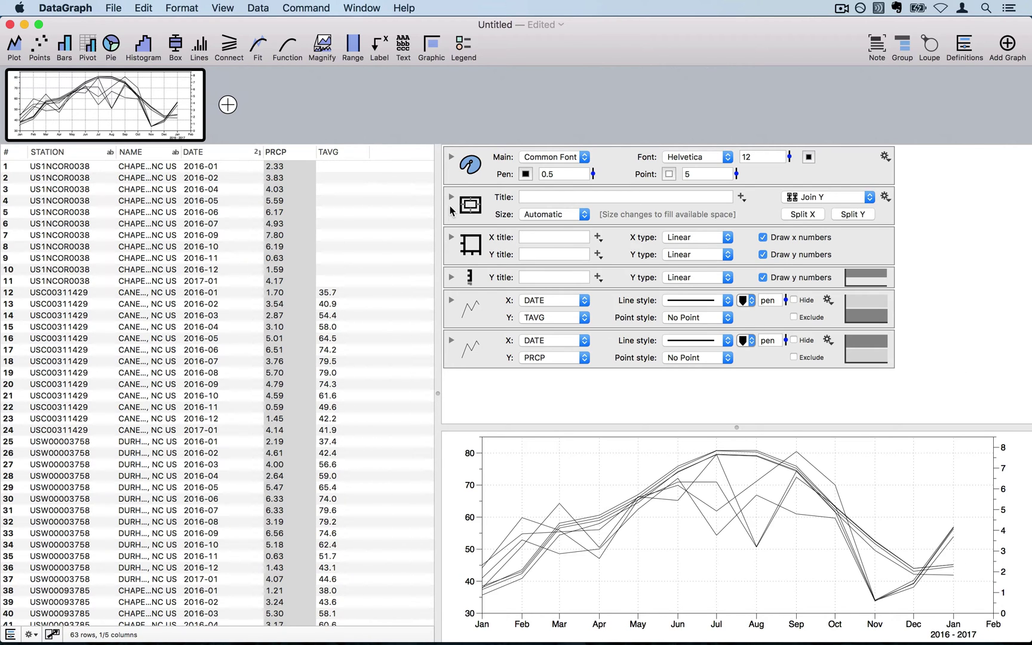
Step: Turn off the two-line date labels in the main axis settings
left_click(452, 241)
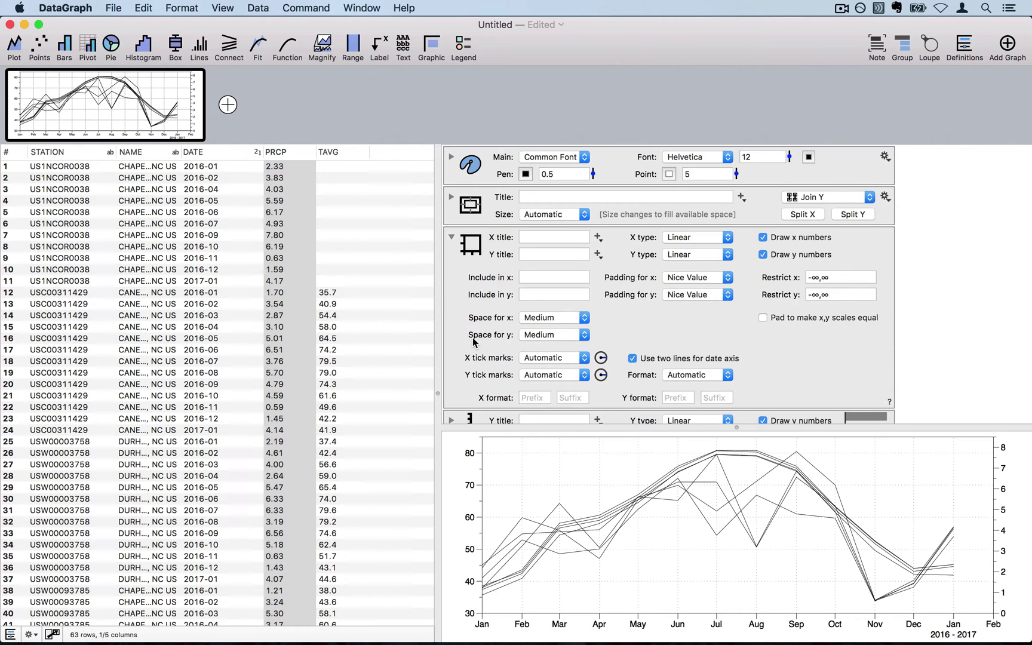
scroll(475, 343, "down", 3)
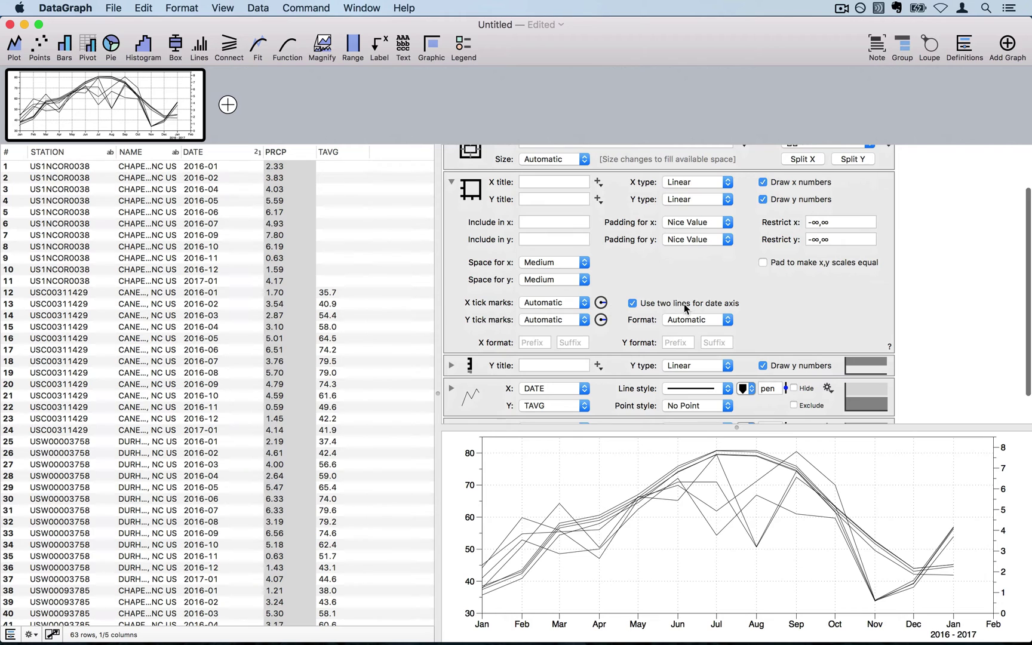
left_click(633, 303)
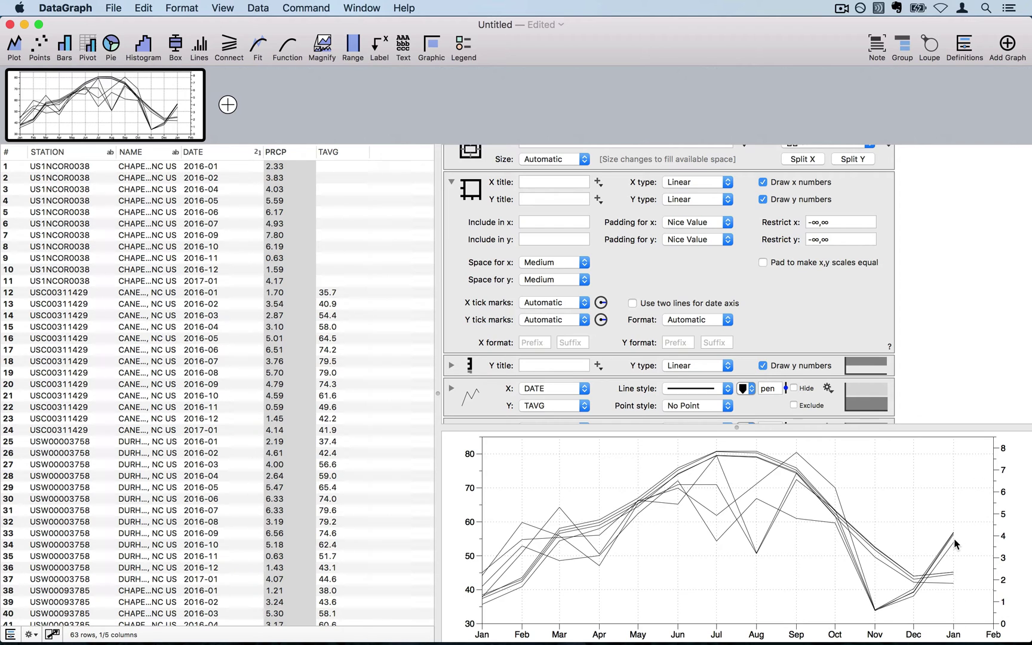
Step: Restrict the x range of the graph to -∞,2017:01:01
left_click(843, 223)
key("BackSpace")
type("201")
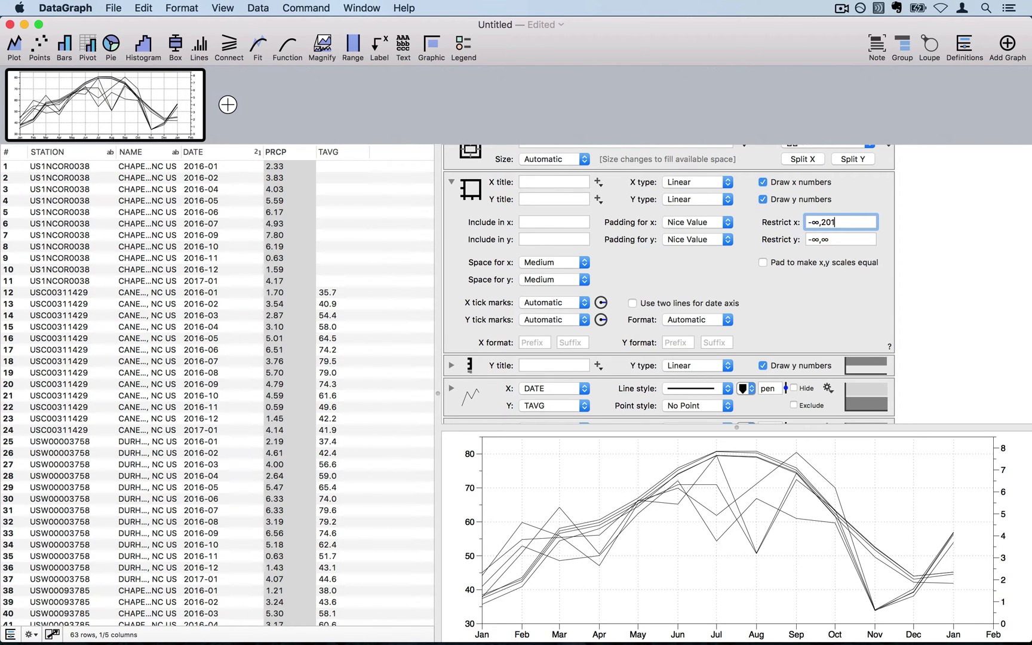
type("7:01:01")
key("Return")
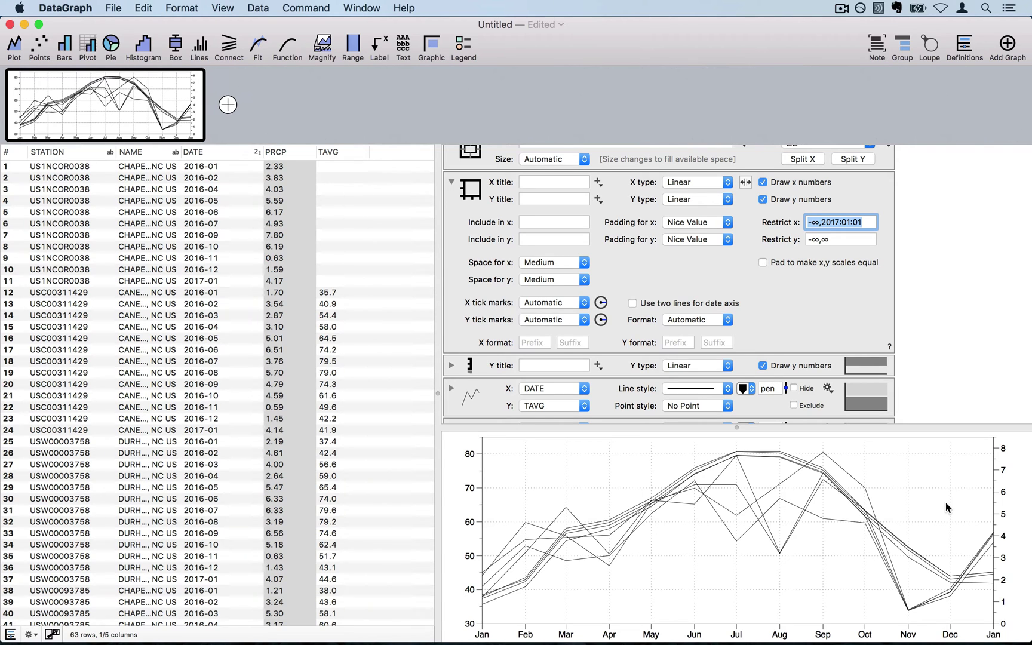
left_click(451, 182)
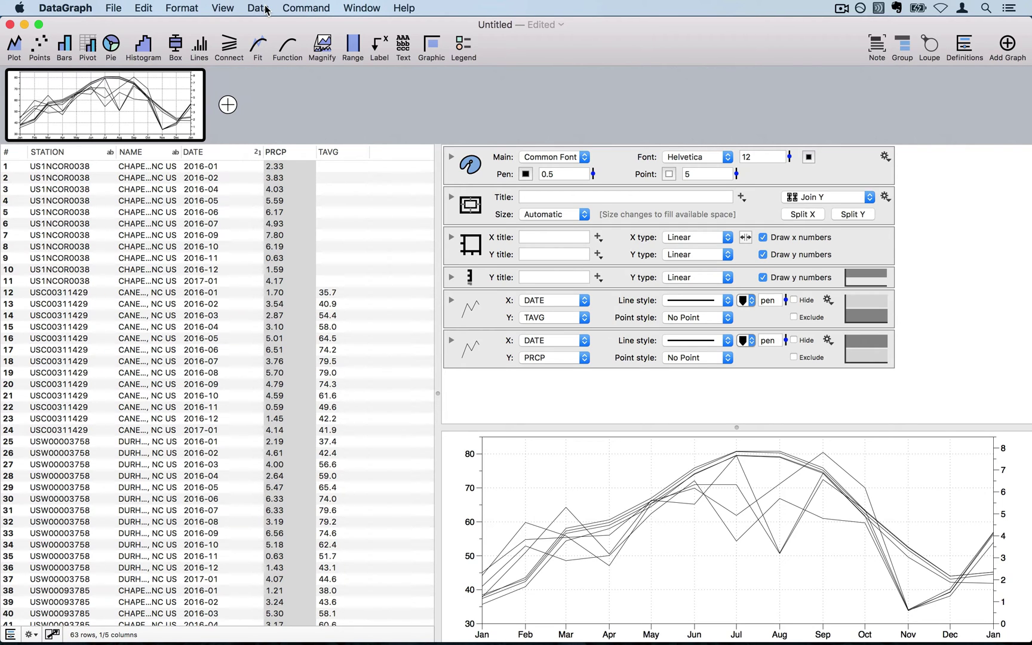
Step: Add an extra axis of type Y Axis with its position set to Left
left_click(305, 9)
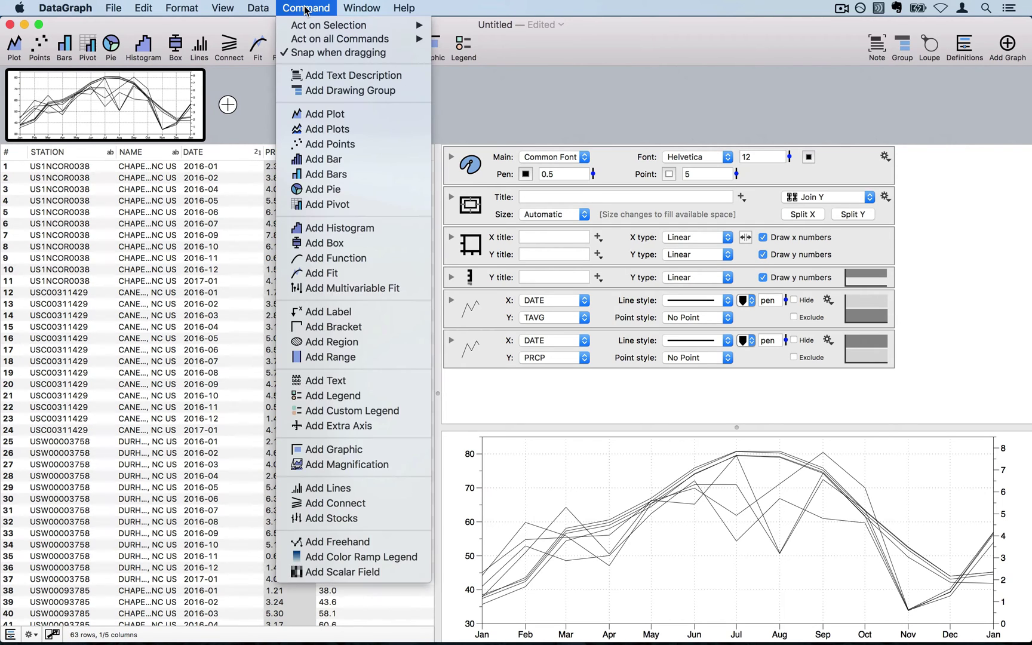
left_click(358, 425)
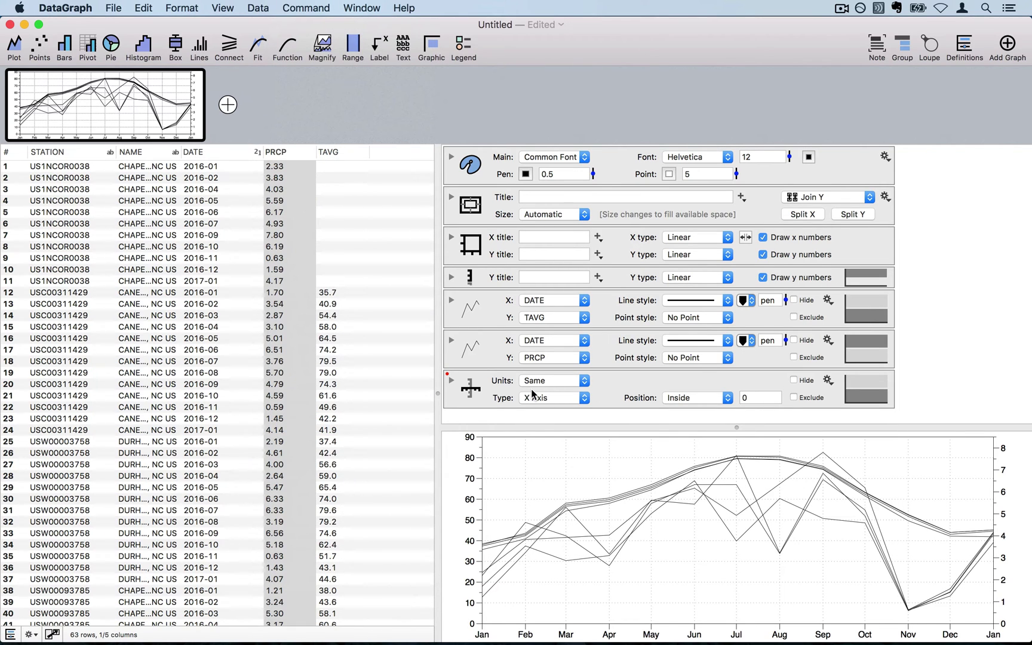
left_click(555, 396)
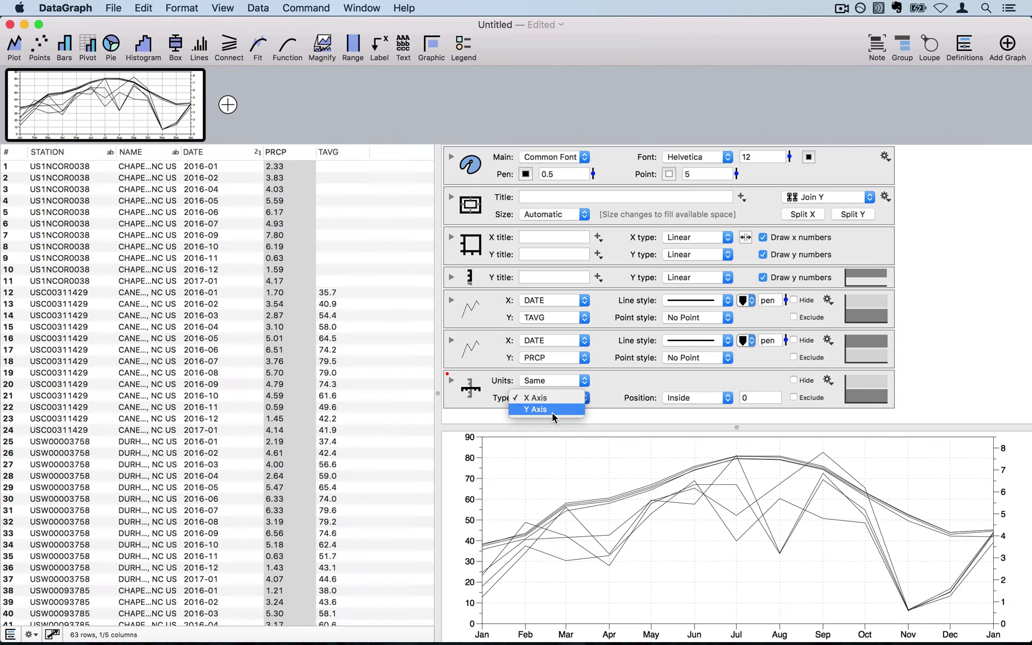
left_click(551, 413)
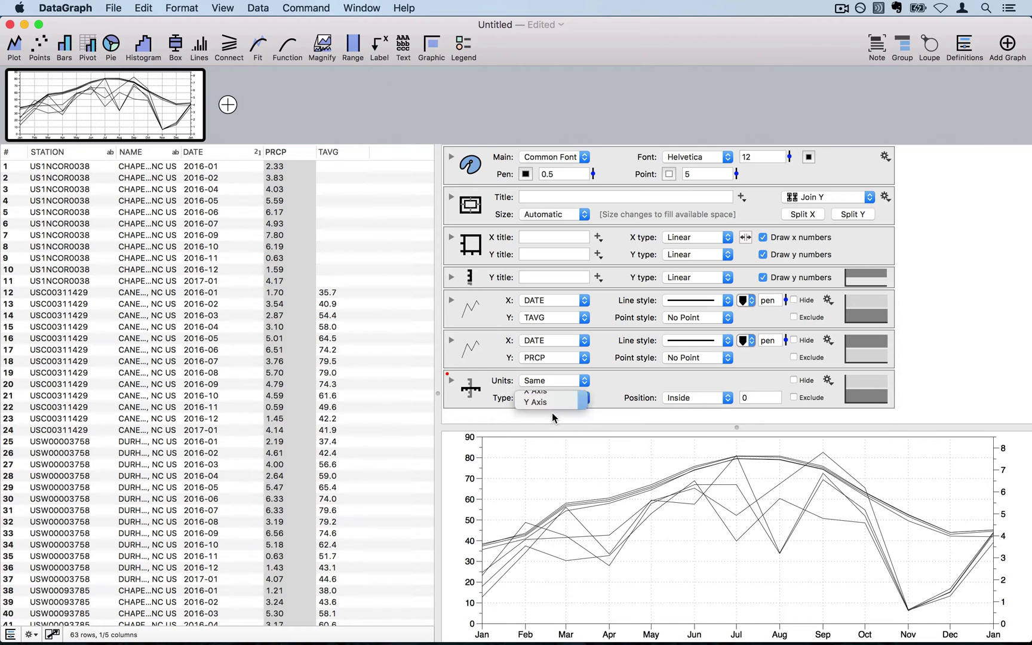
left_click(698, 397)
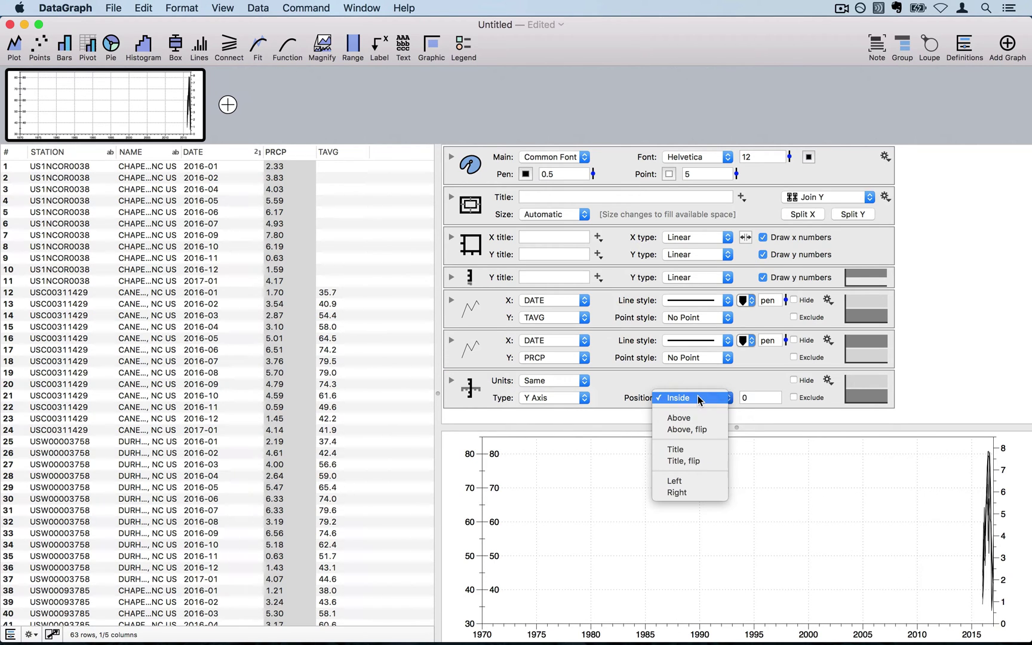
left_click(695, 482)
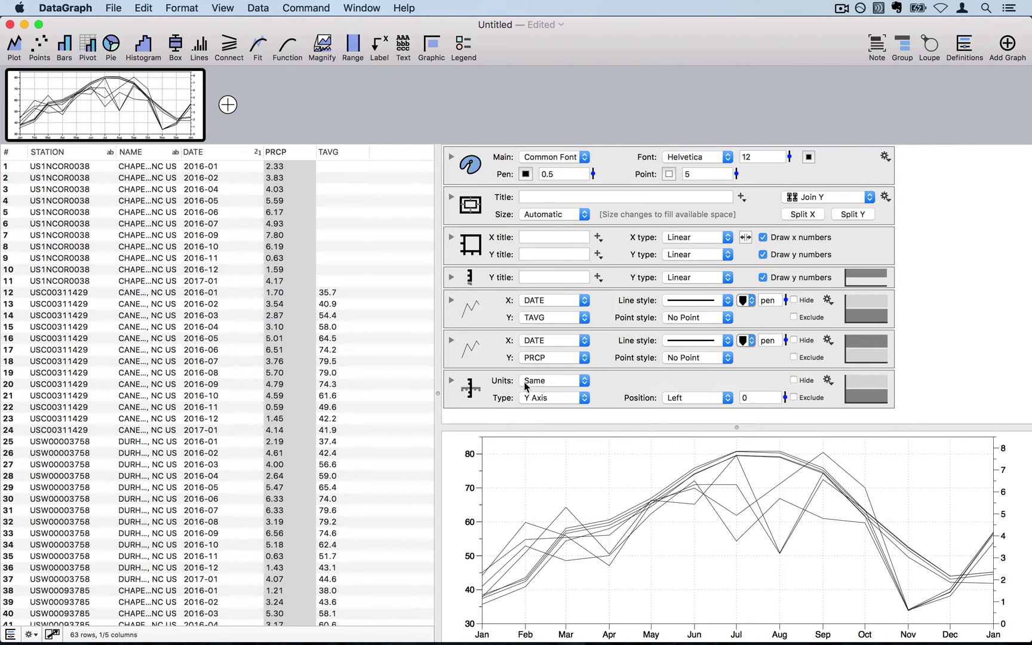
Step: Set the extra axis to Temperature units with F data displayed as C, and turn off the main Y axis numbers
left_click(555, 382)
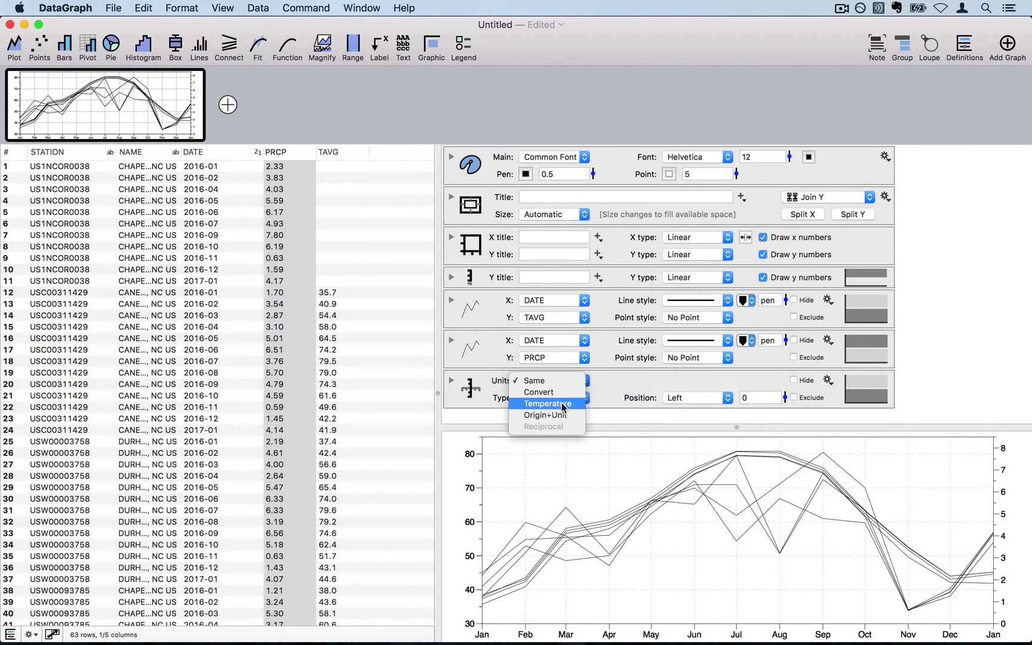
left_click(563, 404)
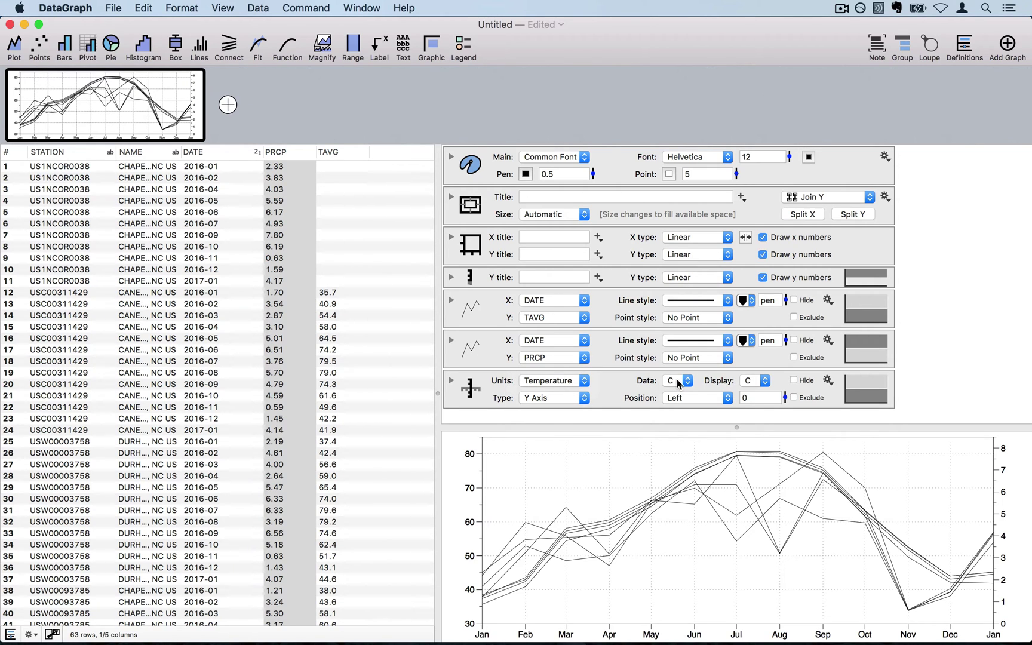
left_click(678, 381)
left_click(674, 391)
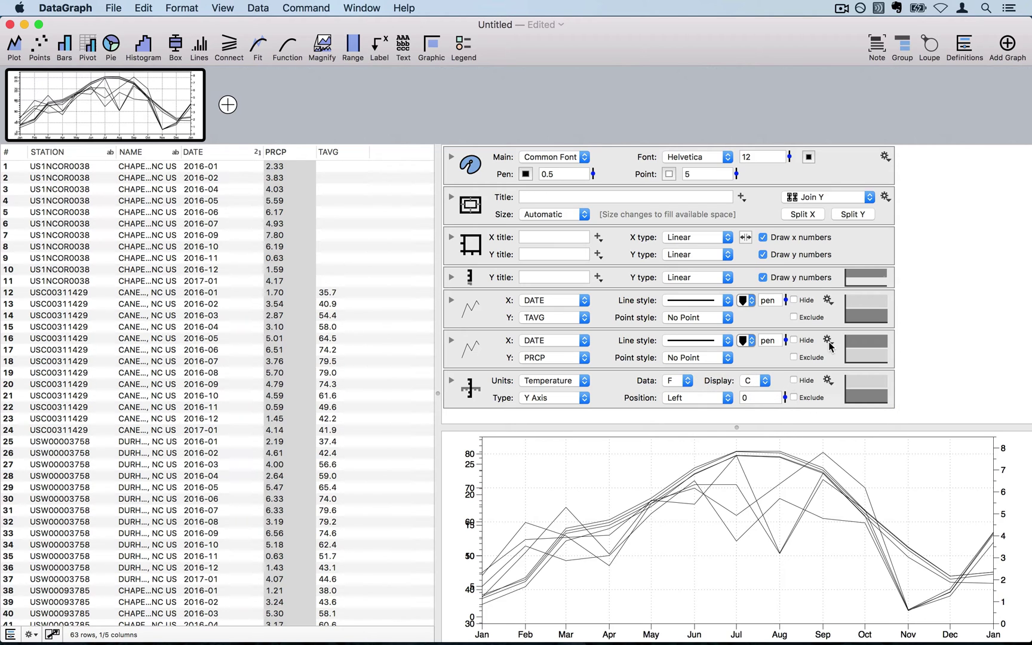
left_click(763, 254)
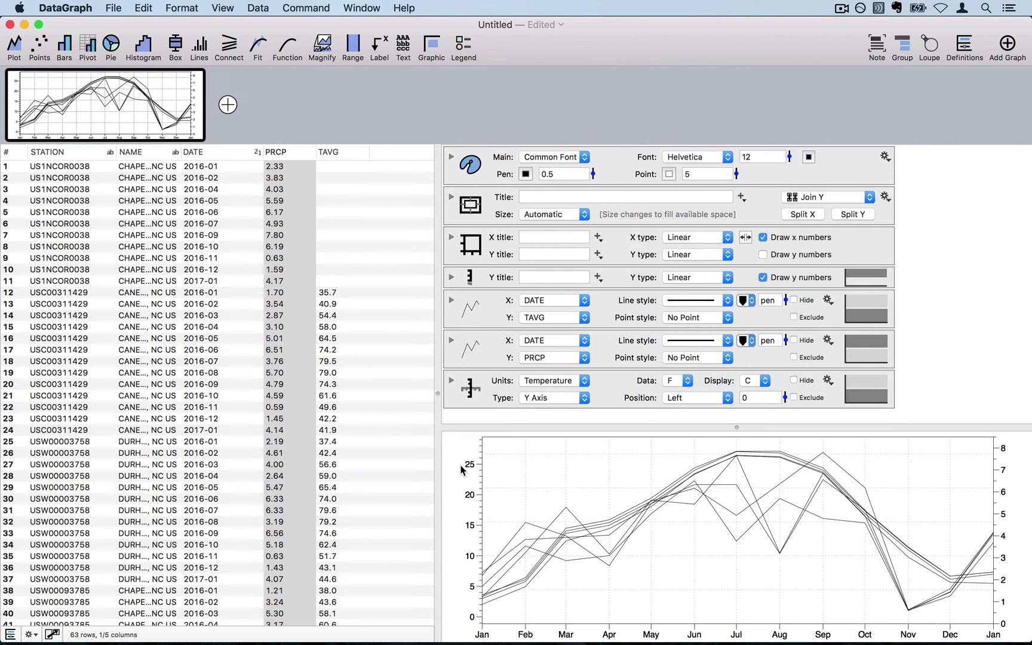
Step: Duplicate the temperature extra axis and set the copy, tied to the precipitation Y axis, to Convert units with in data displayed as mm
left_click(474, 389)
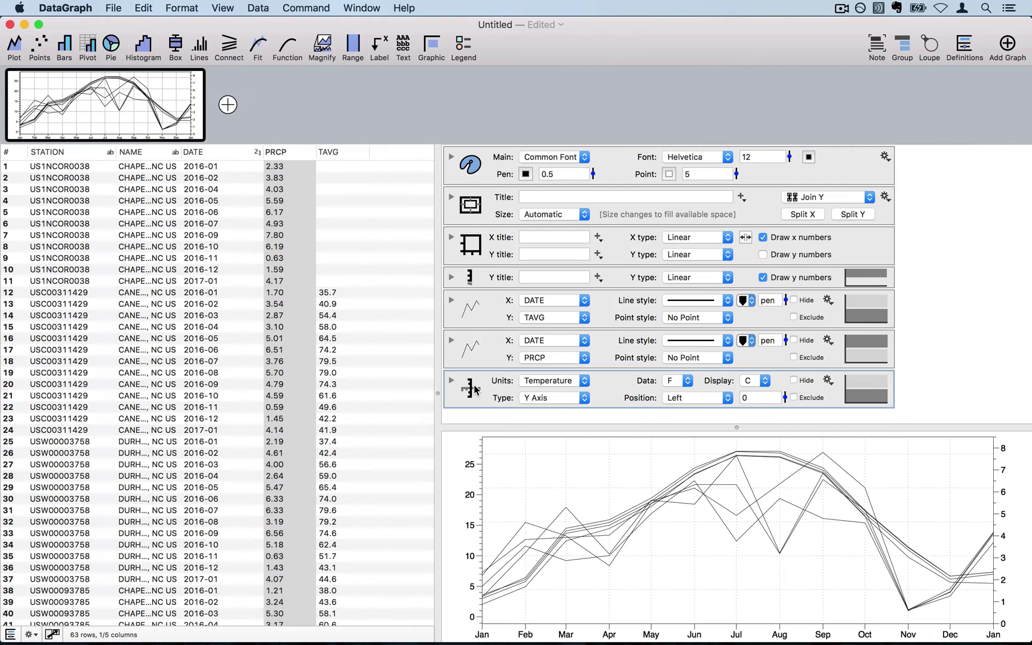
left_click_drag(475, 389, 476, 417)
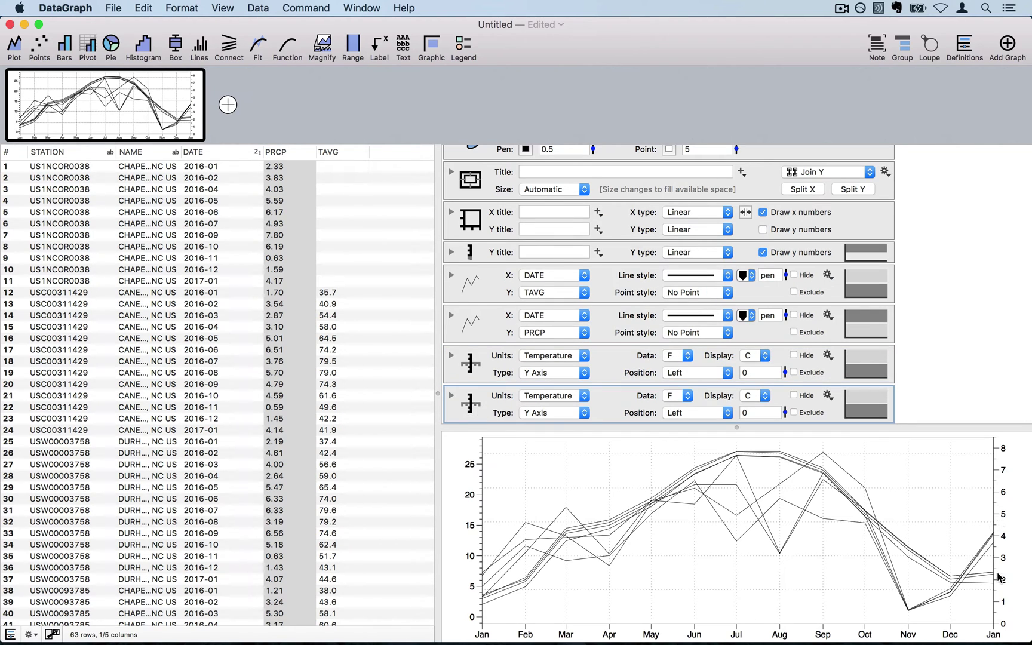
left_click(550, 396)
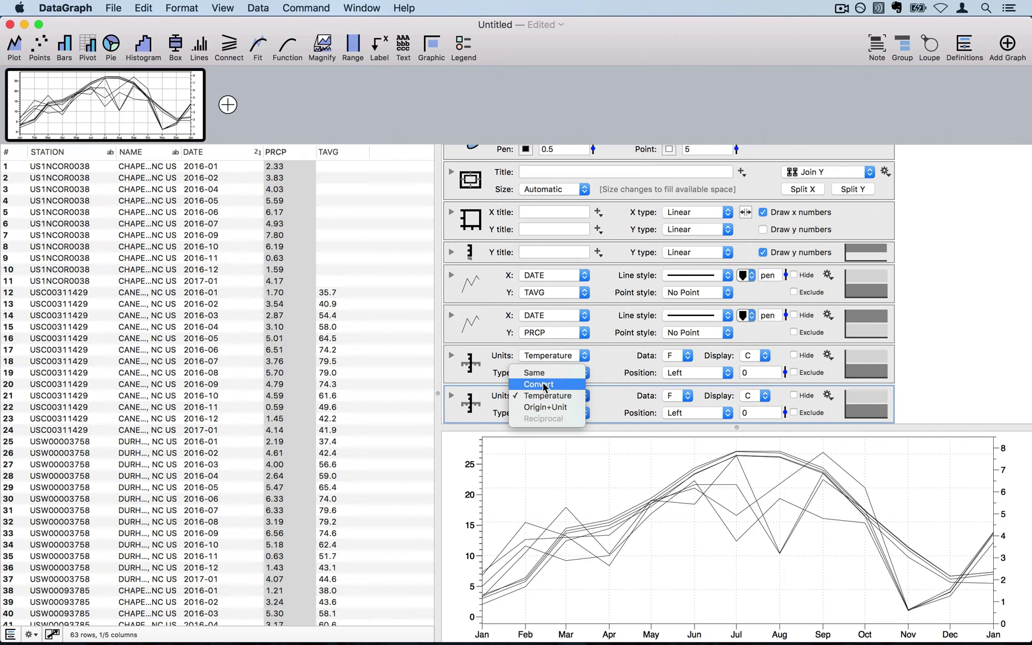
left_click(544, 385)
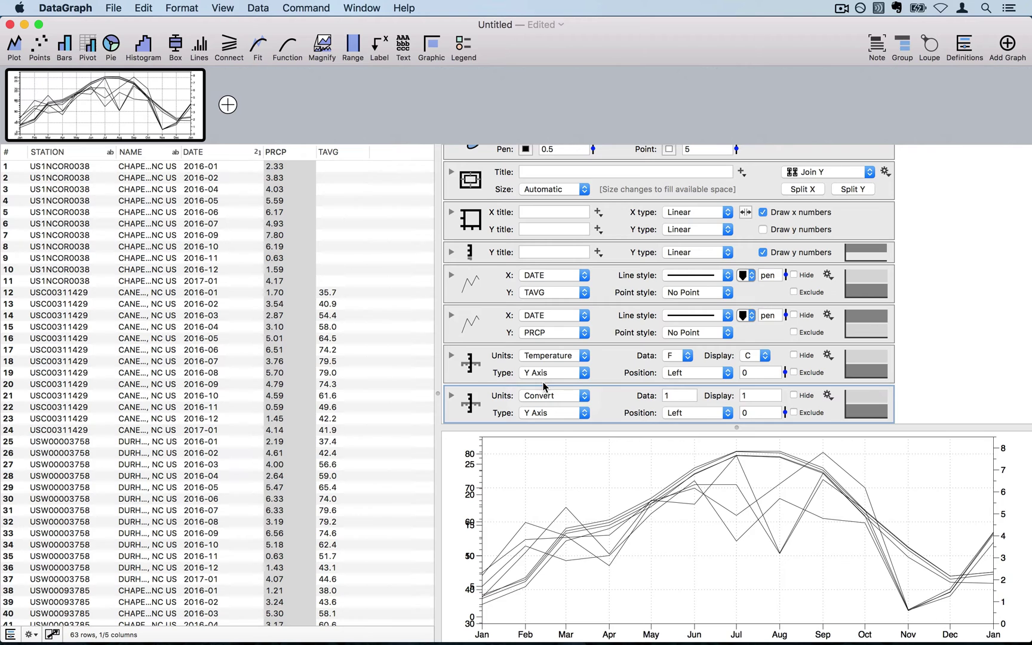
left_click(676, 396)
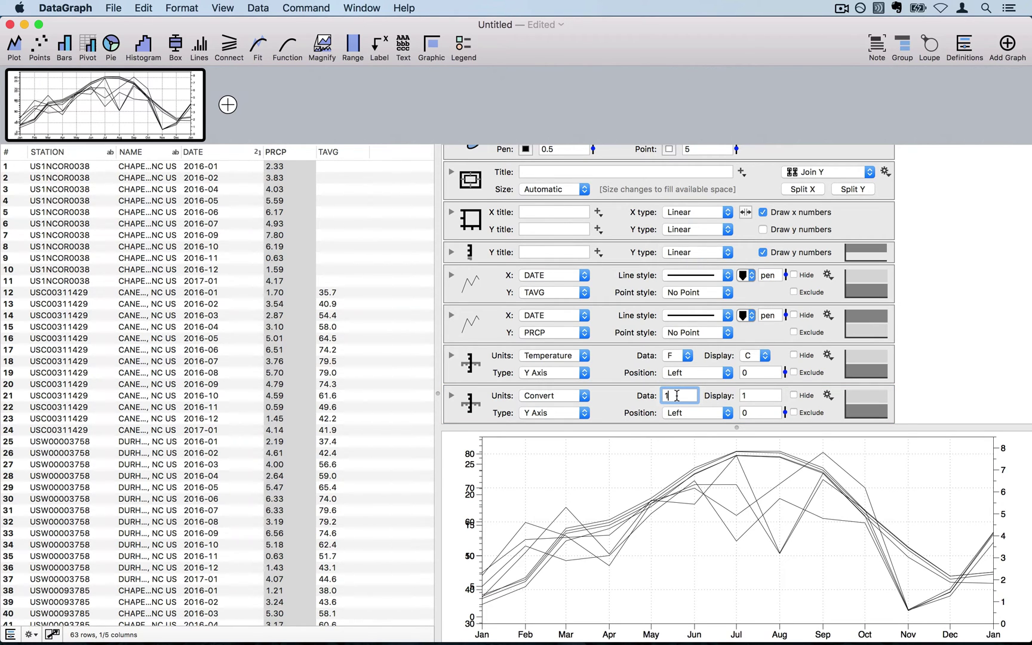
key("BackSpace")
type("in")
key("Tab")
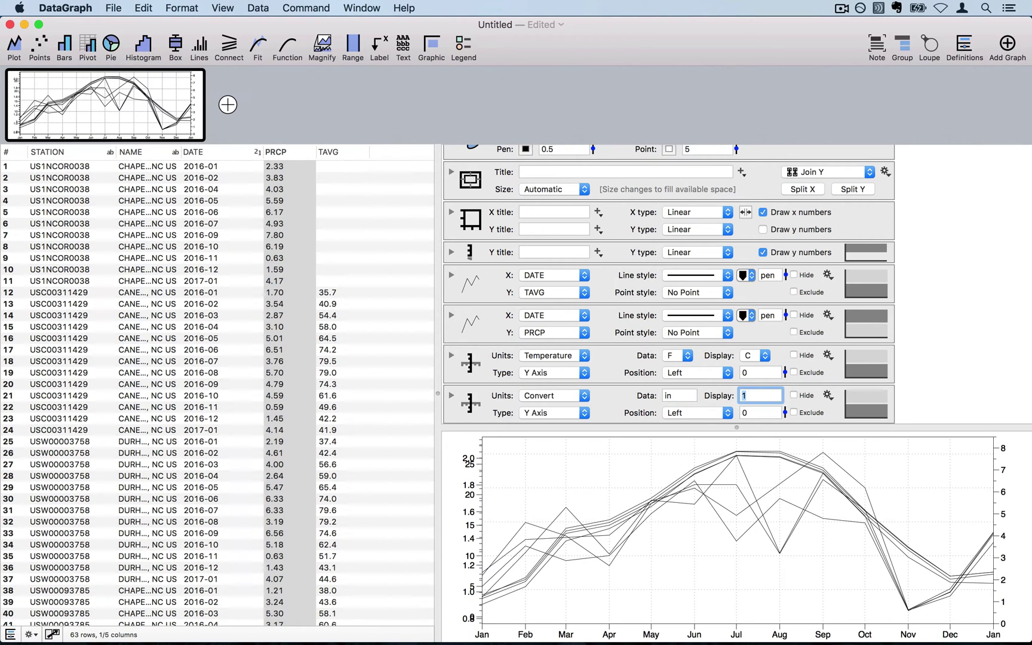
type("mm")
left_click(638, 405)
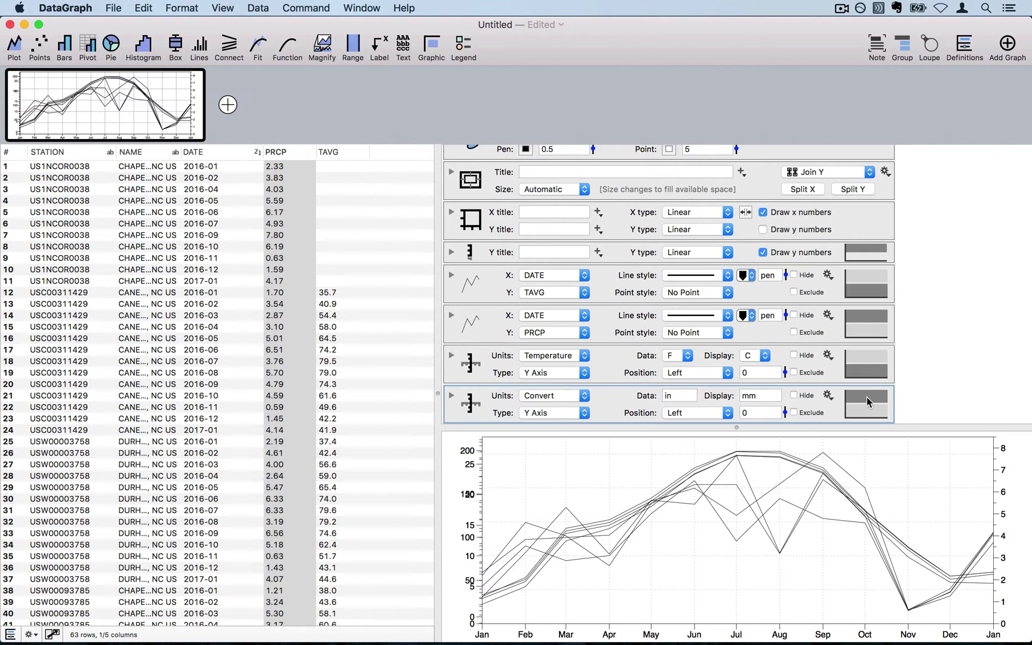
Step: Set the mm axis position to Right and turn off the number labels of the second Y axis
left_click(685, 414)
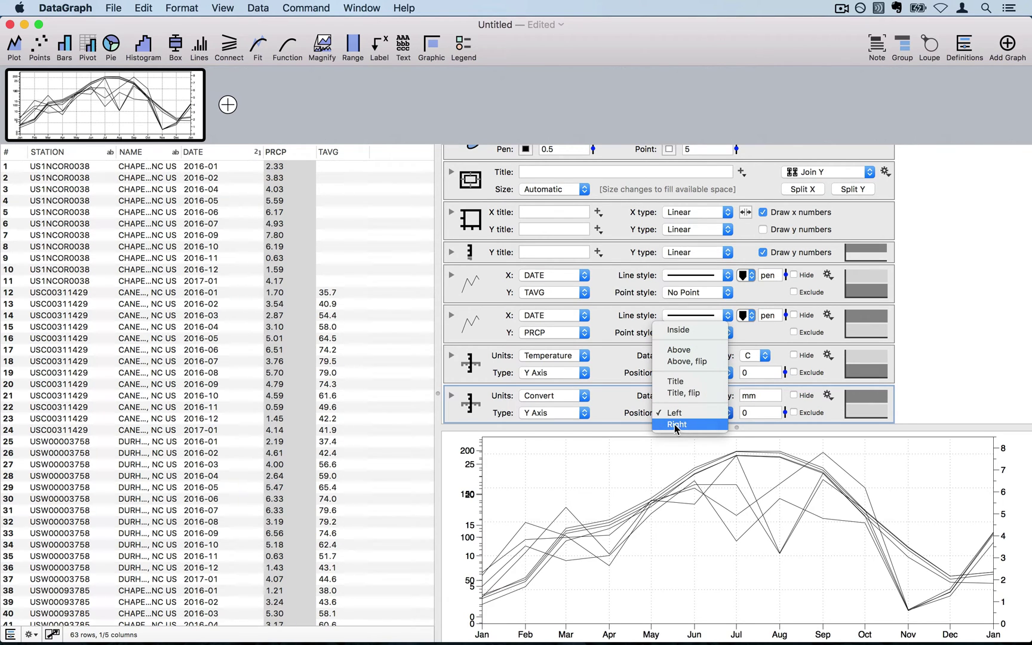
left_click(684, 424)
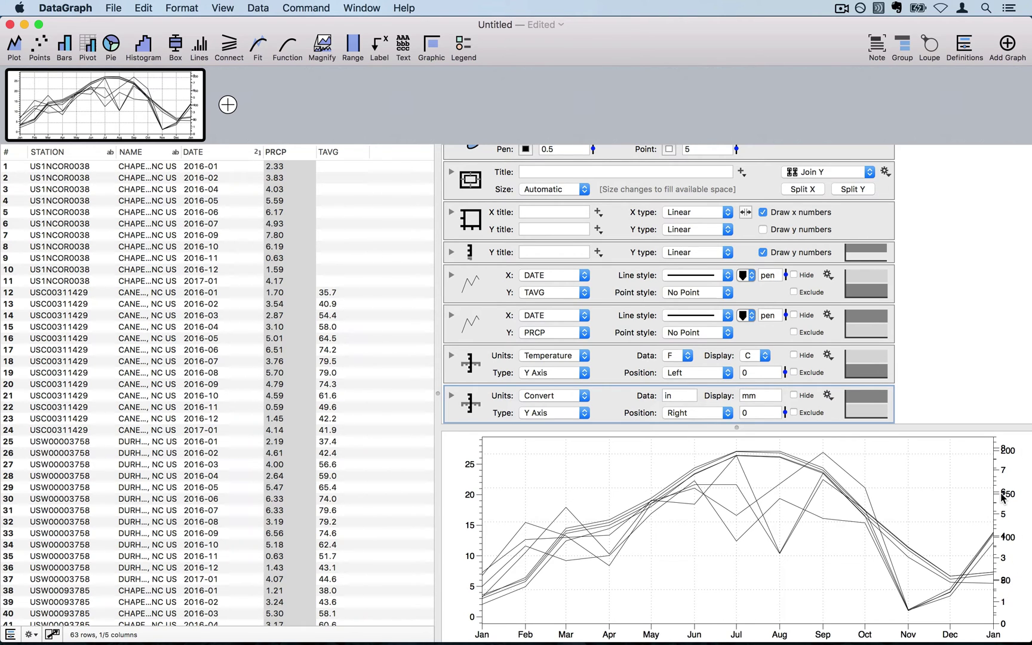
left_click(769, 254)
left_click_drag(985, 426, 968, 279)
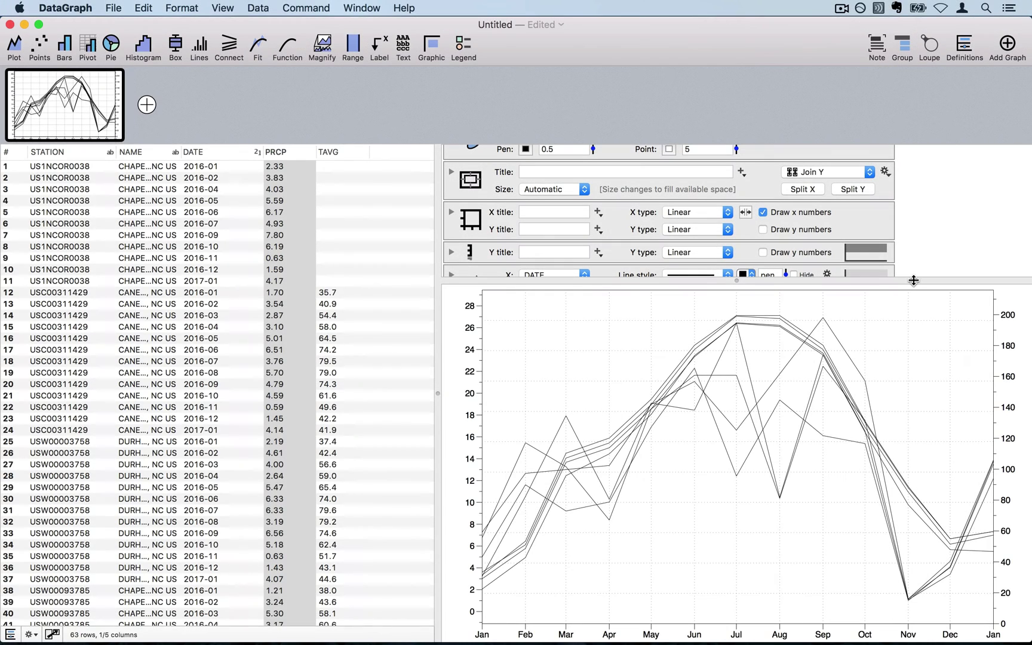
left_click_drag(913, 280, 917, 348)
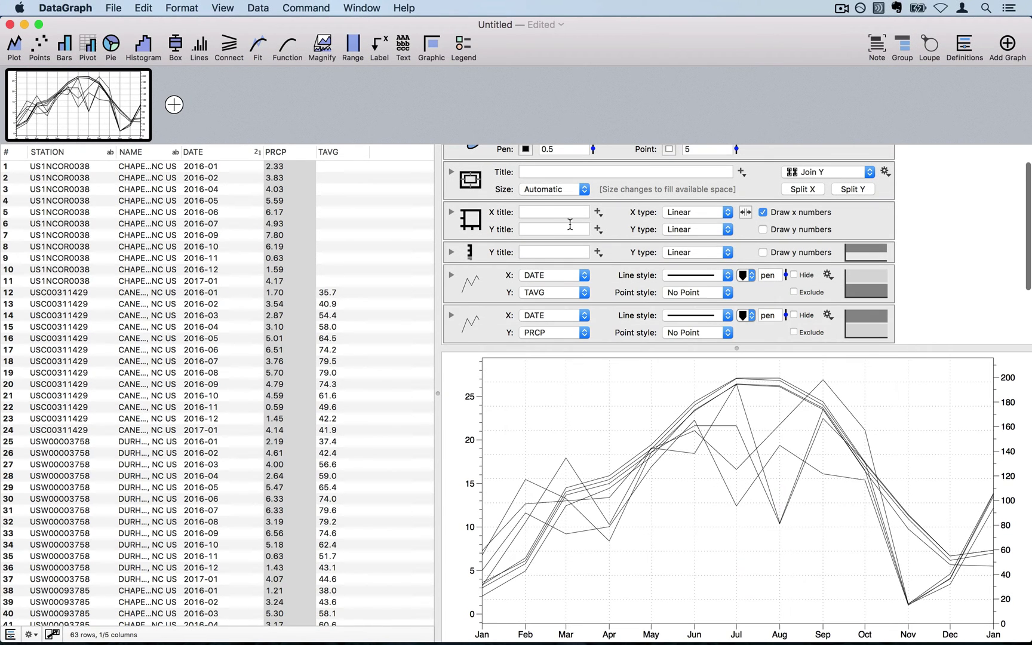
Step: Title the main Y axis "Temperature \degree C"
left_click(543, 229)
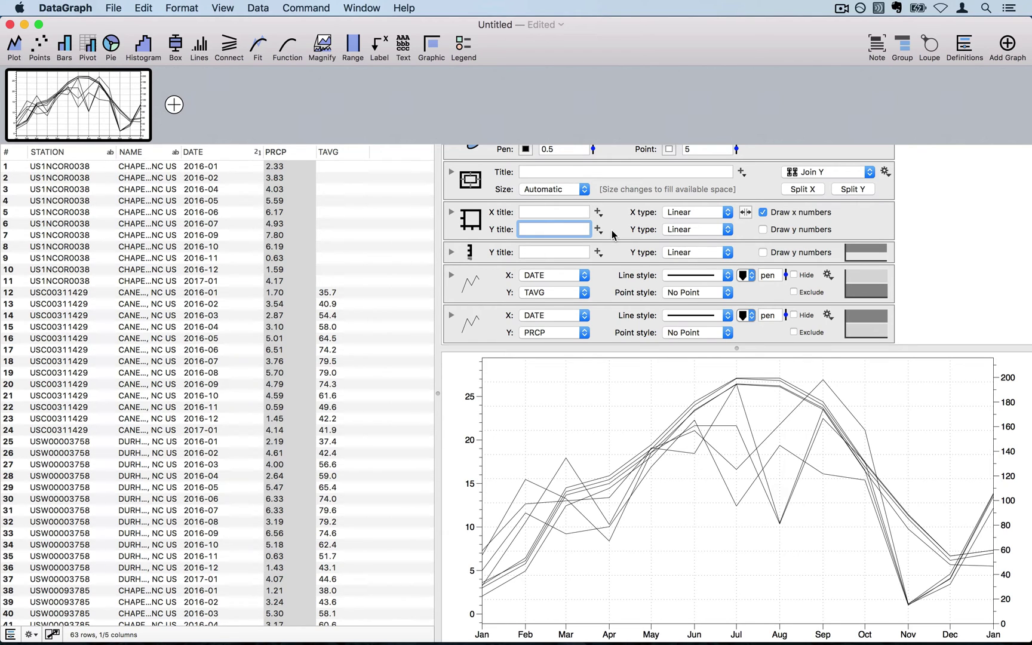
type("Te")
type("mperature")
type(" \\degree")
key("Return")
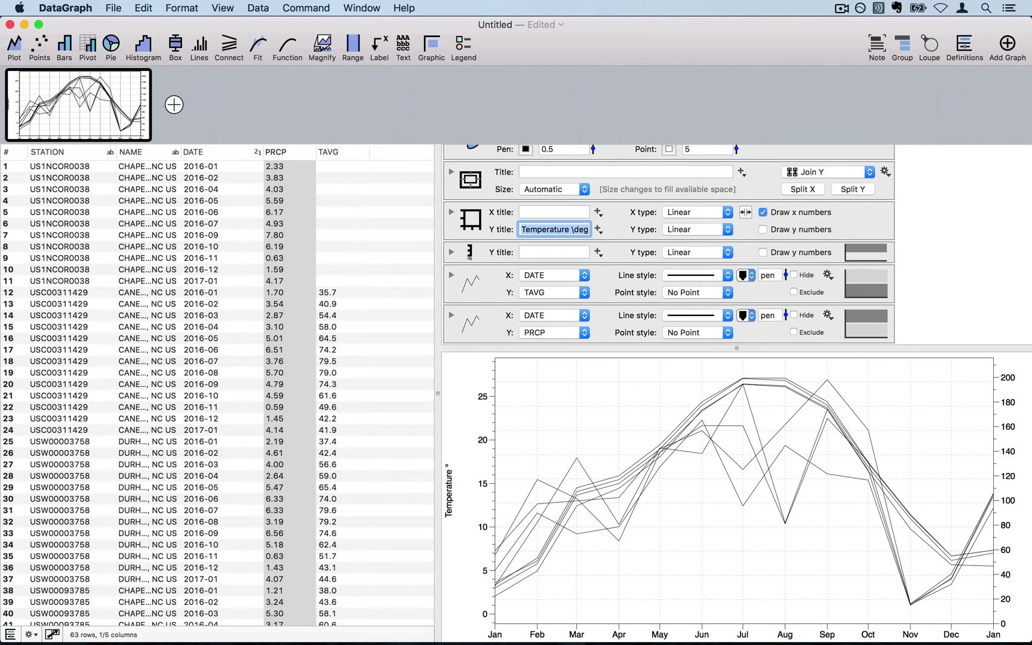
left_click_drag(573, 229, 611, 229)
left_click(584, 230)
type("C")
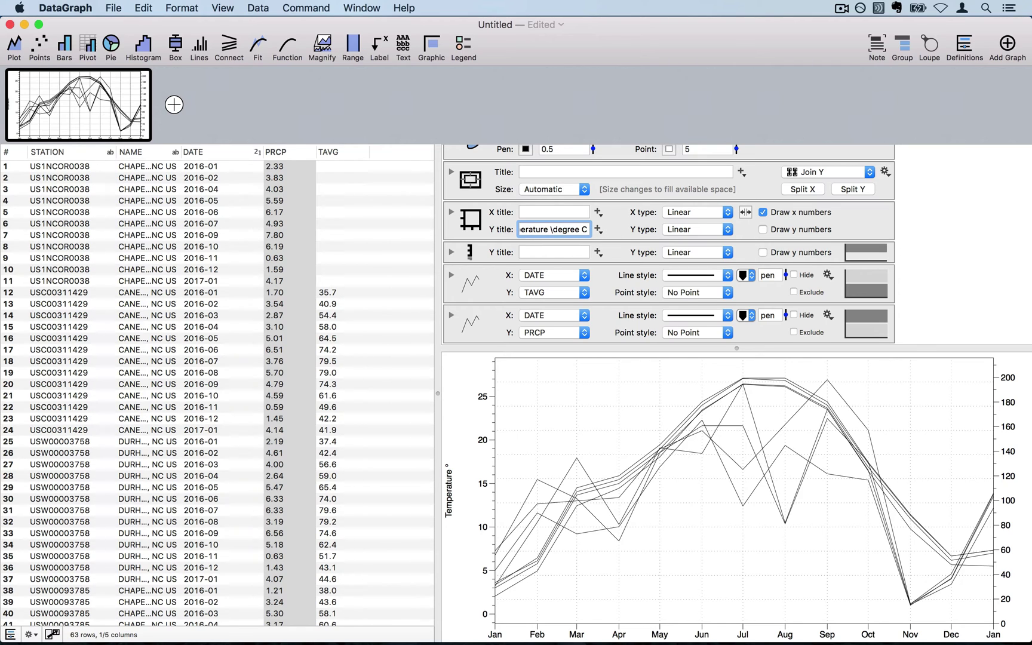
key("Return")
Step: Title the second Y axis "Precipitation mm"
left_click(552, 252)
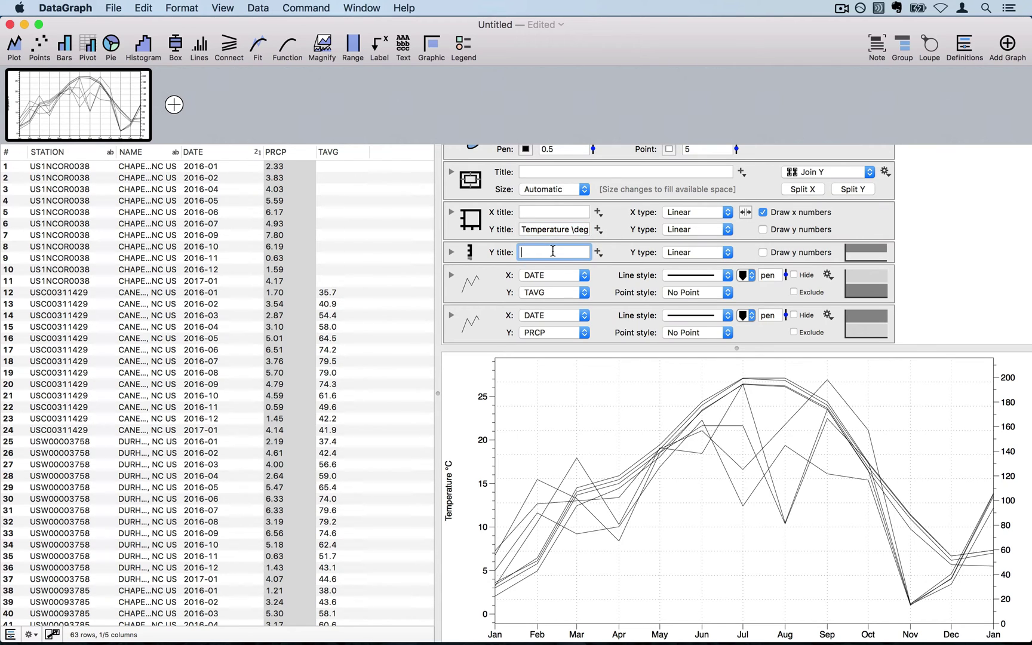
type("Temo")
key("BackSpace")
key("BackSpace")
key("BackSpace")
key("BackSpace")
key("BackSpace")
type("Precipitation mm")
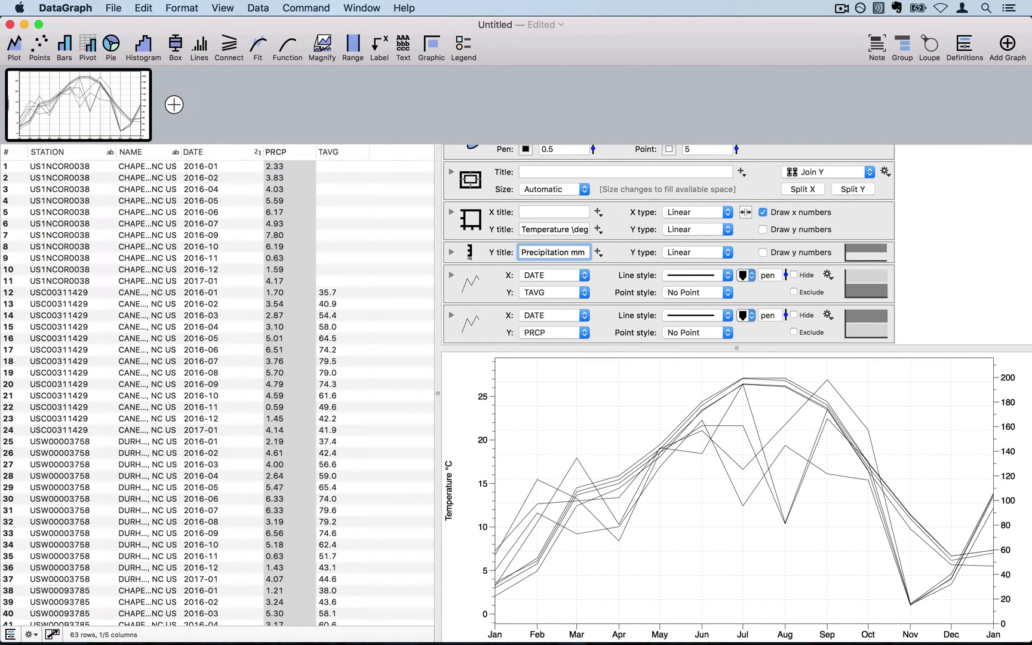
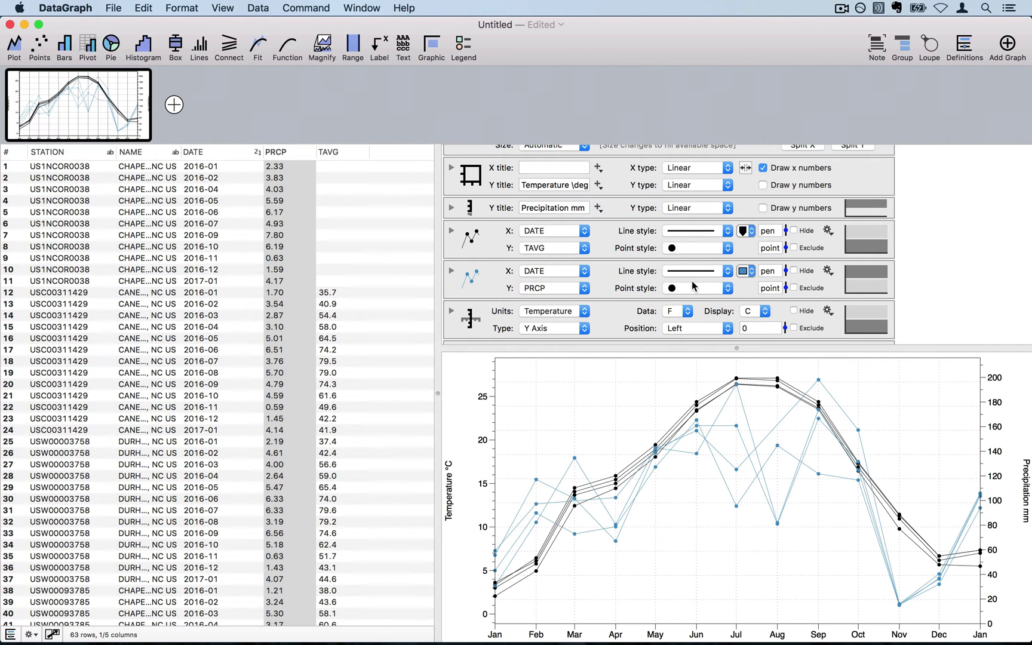
Step: Overwrite the font color of the in-to-mm extra axis with Line Color 2
scroll(485, 323, "down", 2)
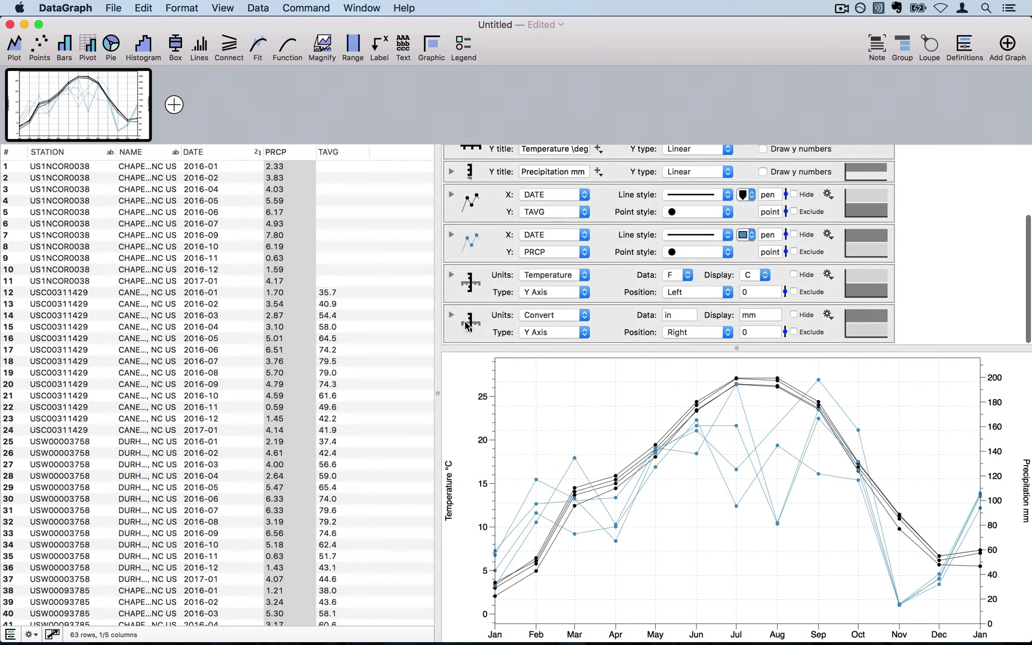
left_click(475, 324)
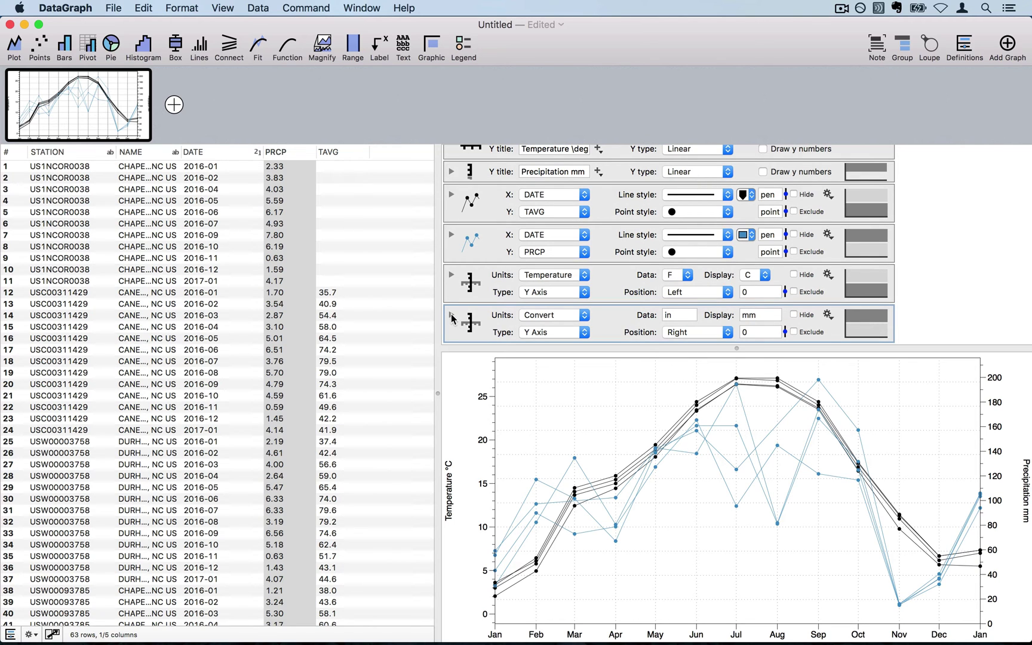
left_click(451, 317)
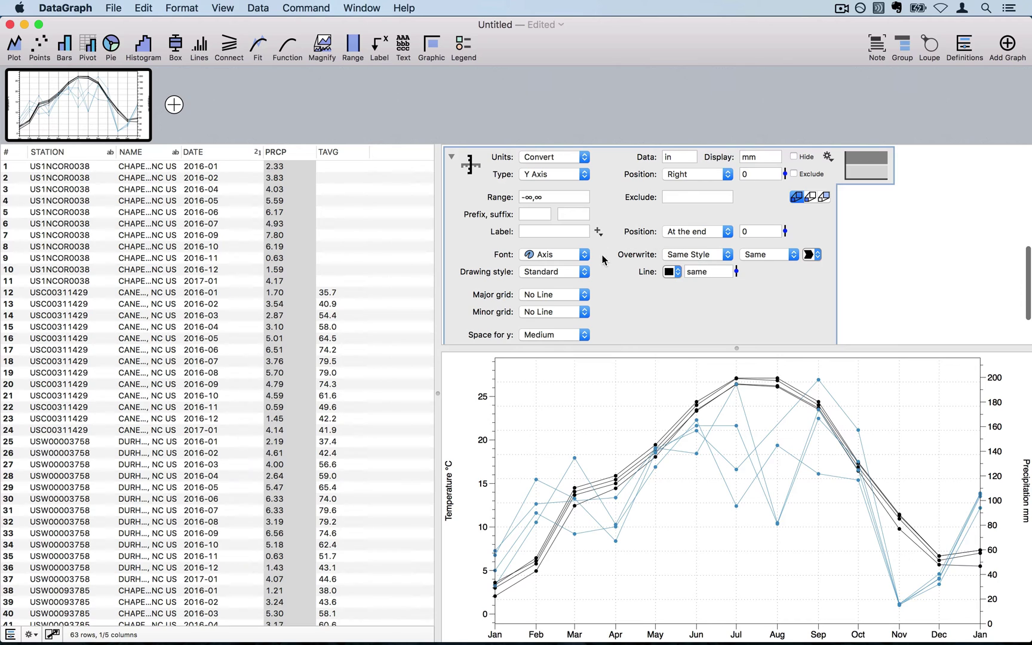
left_click(817, 255)
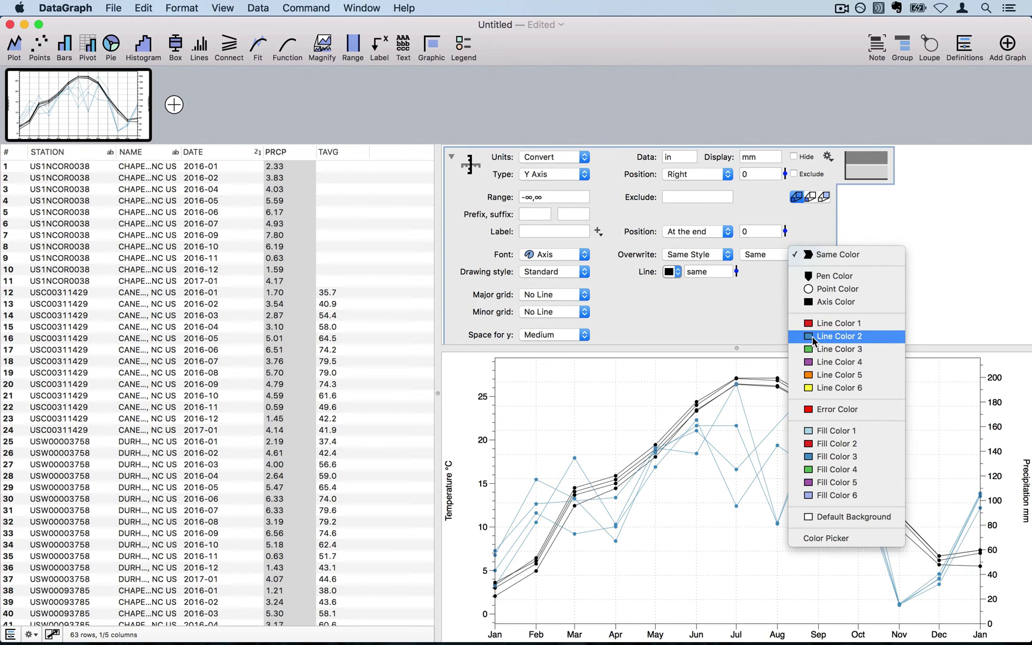
left_click(871, 338)
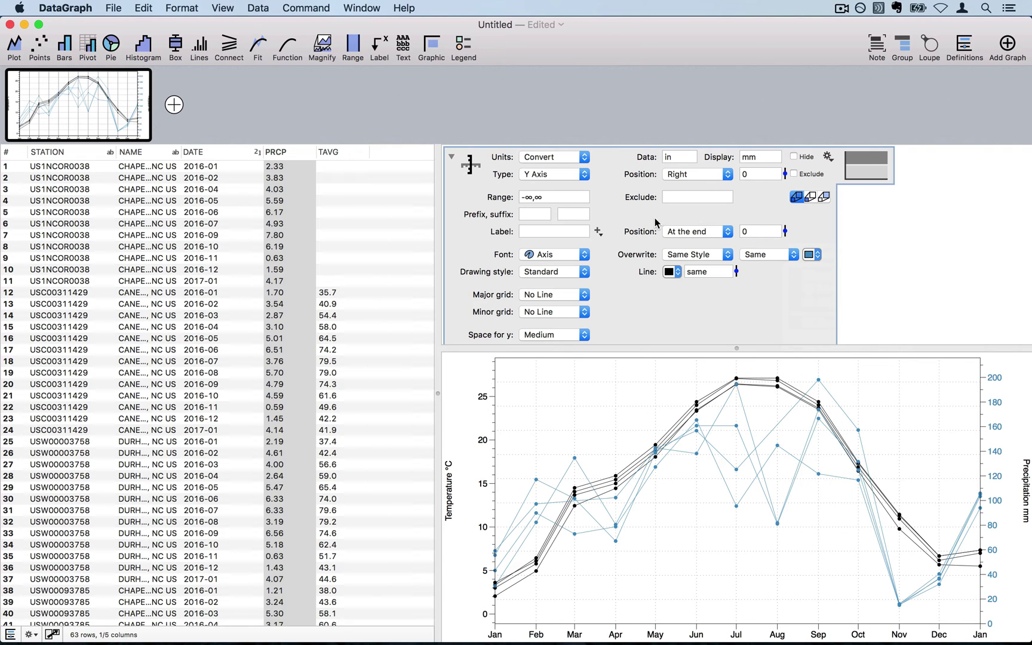
left_click(452, 157)
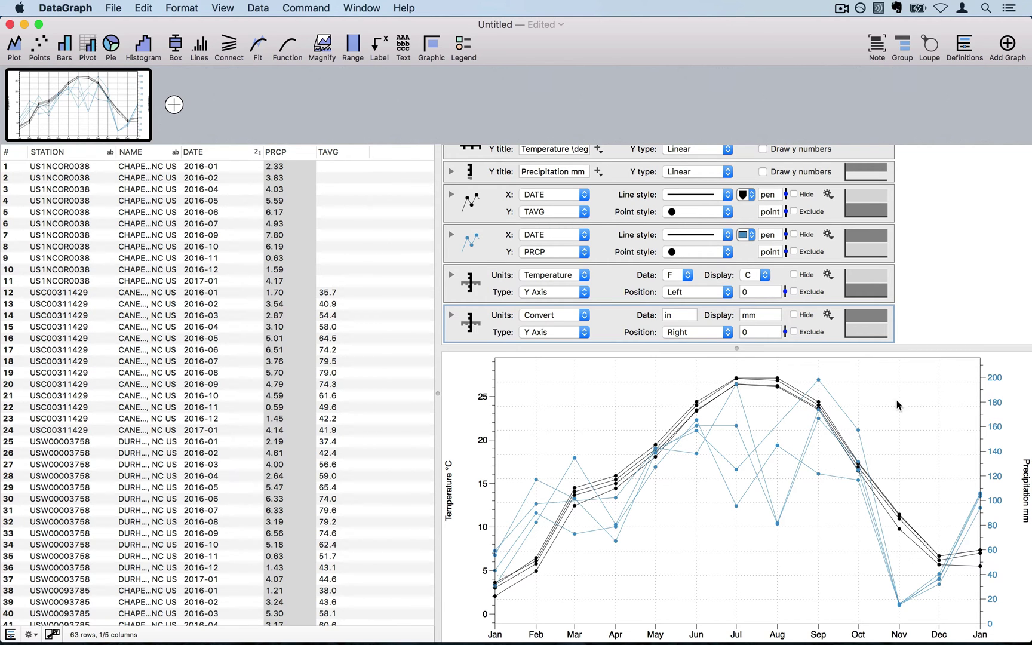
Step: Change the second line color in the graph's style settings to a deeper, more saturated blue
scroll(820, 198, "up", 5)
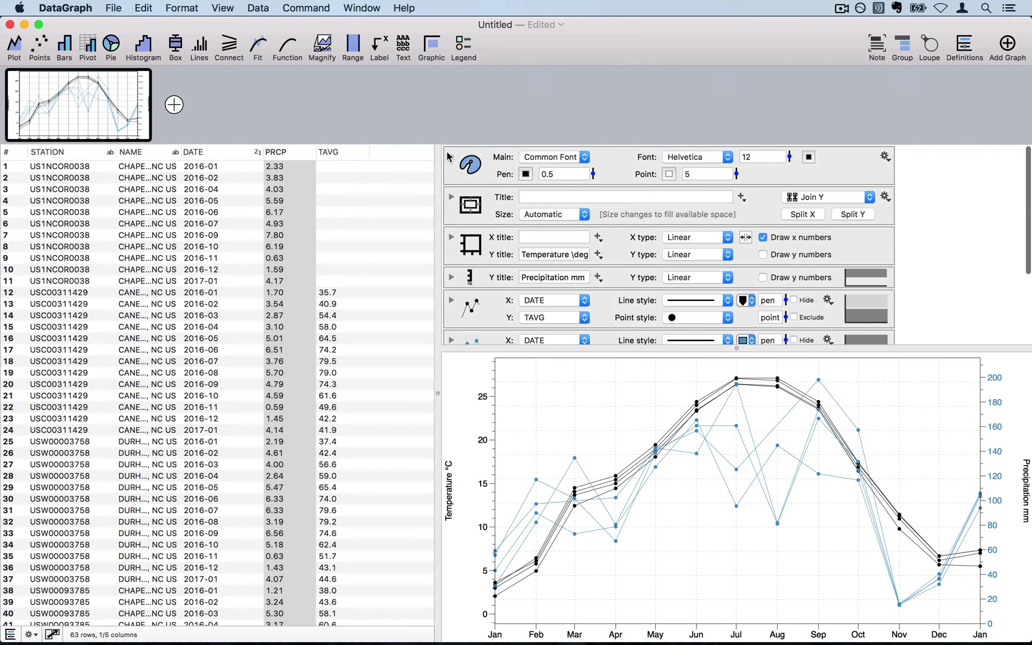
left_click(451, 157)
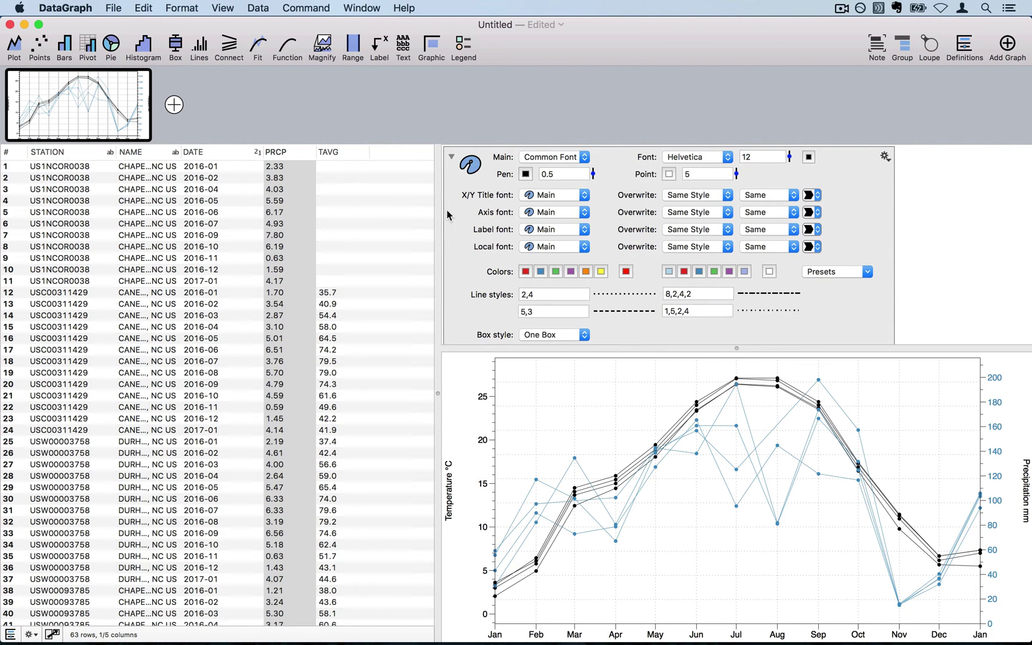
left_click(540, 271)
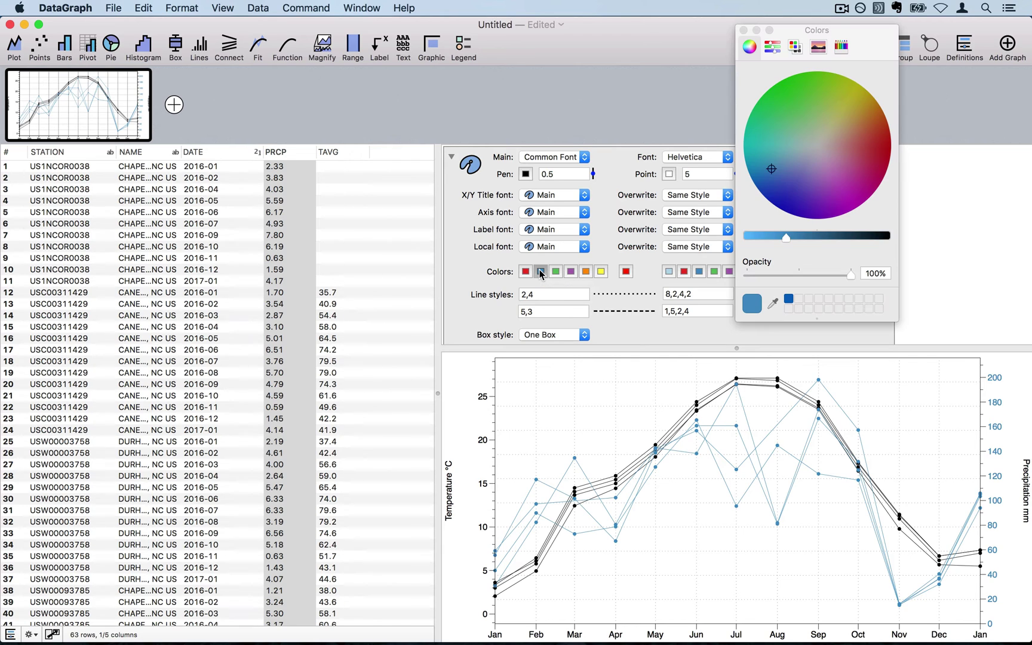
left_click(794, 201)
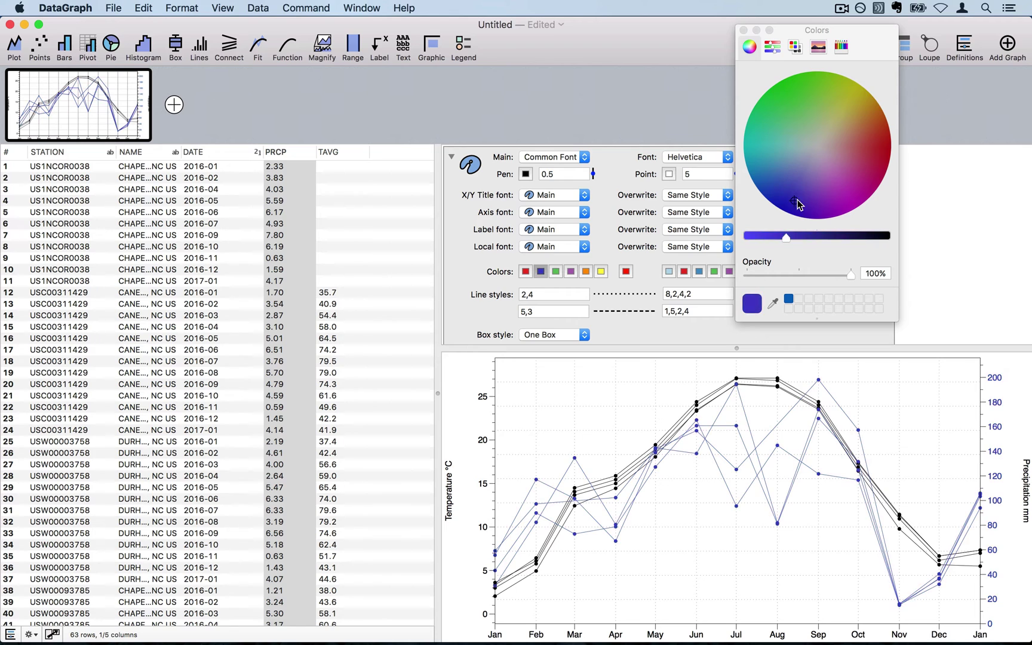
mouse_move(797, 205)
left_mouse_down()
mouse_move(843, 123)
mouse_move(795, 93)
mouse_move(805, 206)
mouse_move(802, 173)
mouse_move(785, 221)
mouse_move(788, 185)
mouse_move(853, 138)
mouse_move(842, 87)
mouse_move(880, 154)
mouse_move(783, 169)
mouse_move(789, 215)
mouse_move(800, 210)
mouse_move(784, 205)
left_mouse_up()
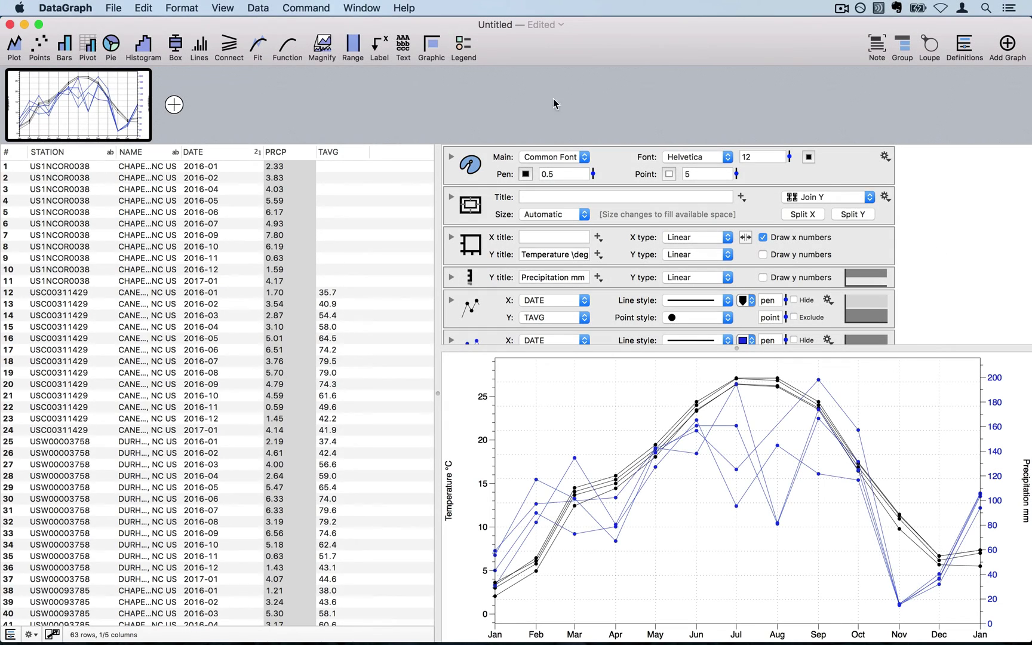
Step: Copy the graph title "Monthly Climate Data \n 2016 - 2017" from Climate-data.dgraph into the title of the Untitled graph
left_click(311, 8)
mouse_move(361, 7)
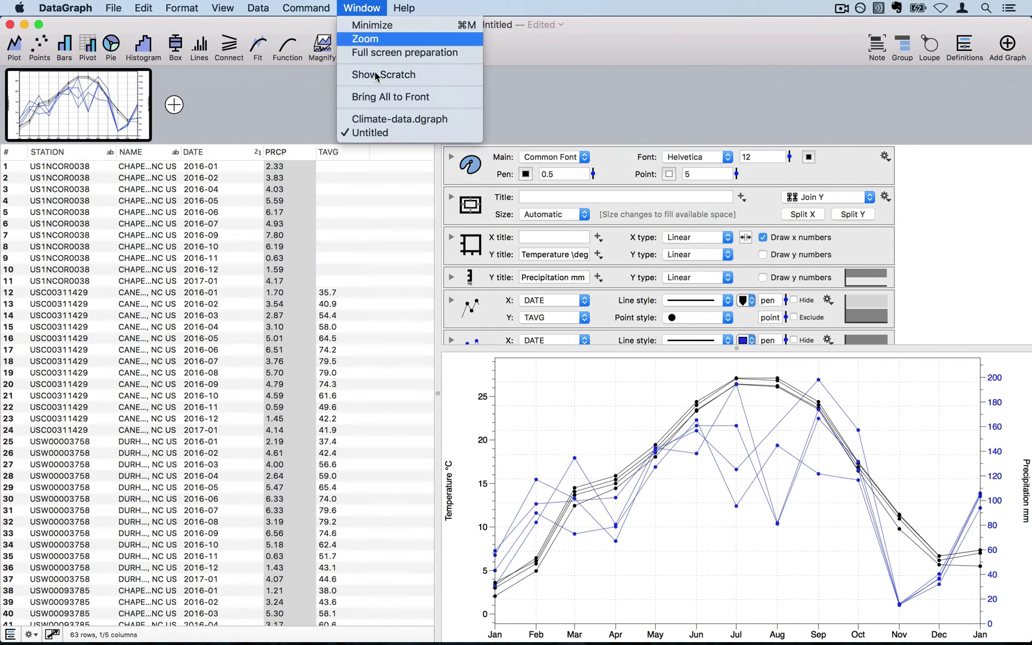
left_click(399, 119)
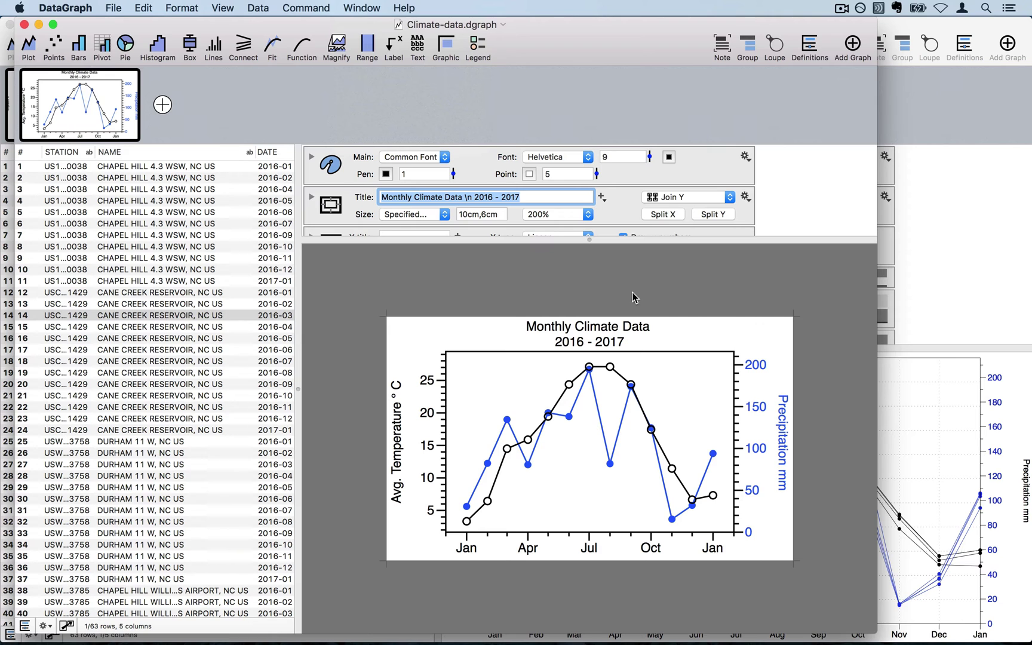
left_click_drag(633, 40, 504, 37)
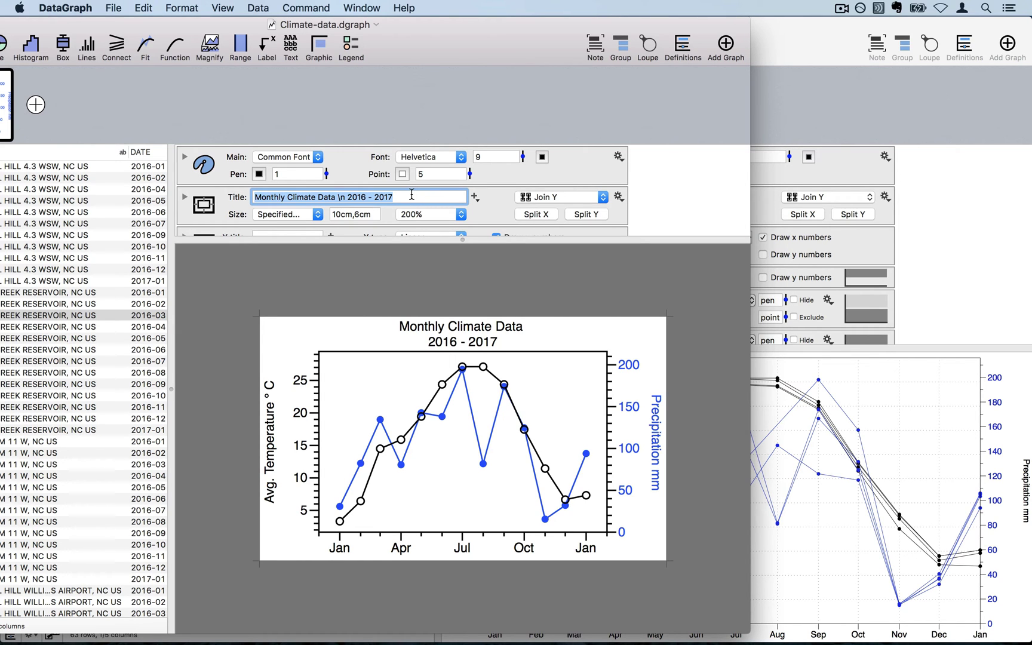
left_click(759, 205)
left_click(596, 197)
type("Monthly Climate Data   2016 - 2017")
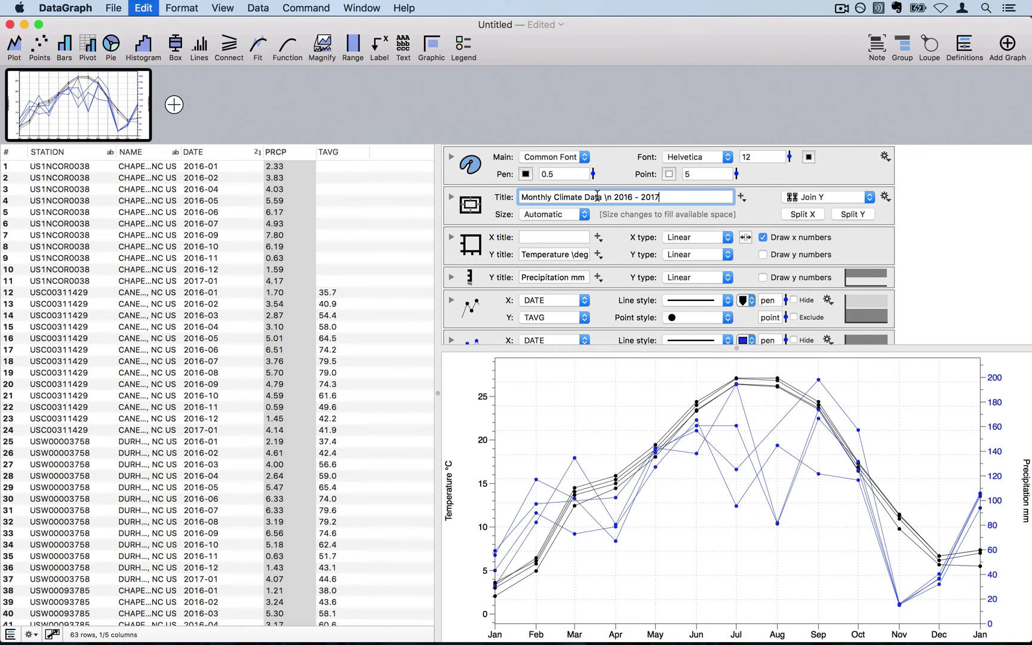
key("Return")
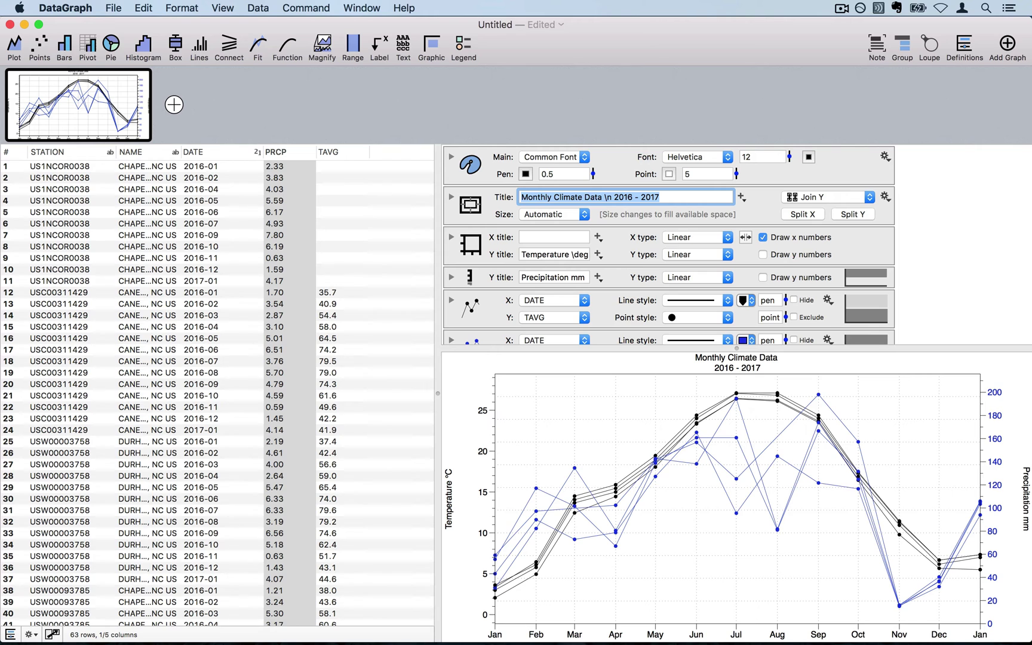
Step: Give the Untitled graph a specified size of 10cm,6cm, copied from the size setting in Climate-data.dgraph
left_click(376, 7)
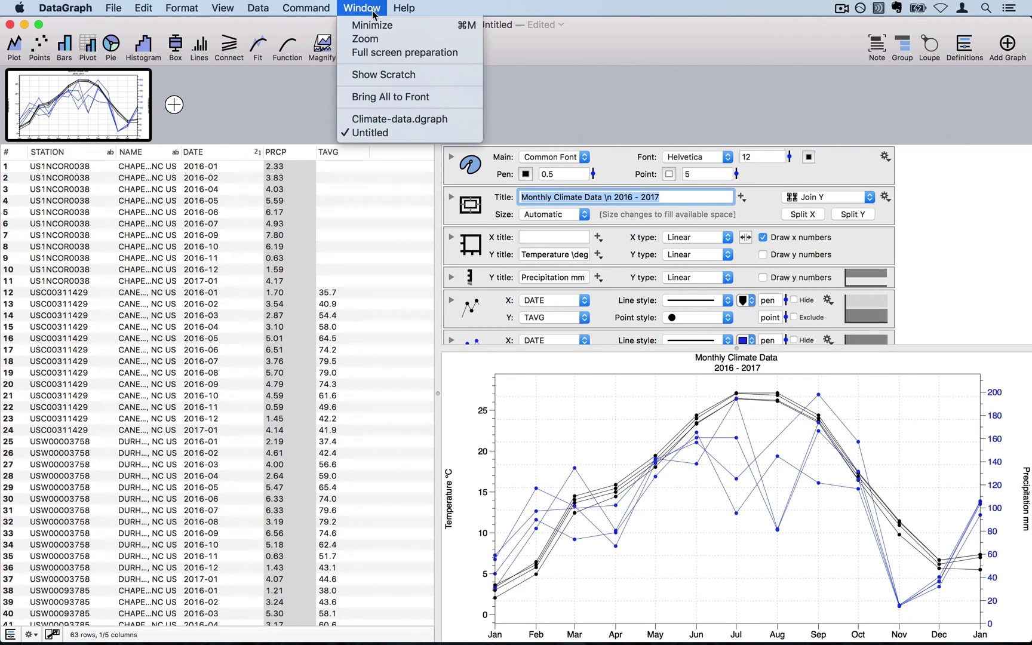
left_click(384, 119)
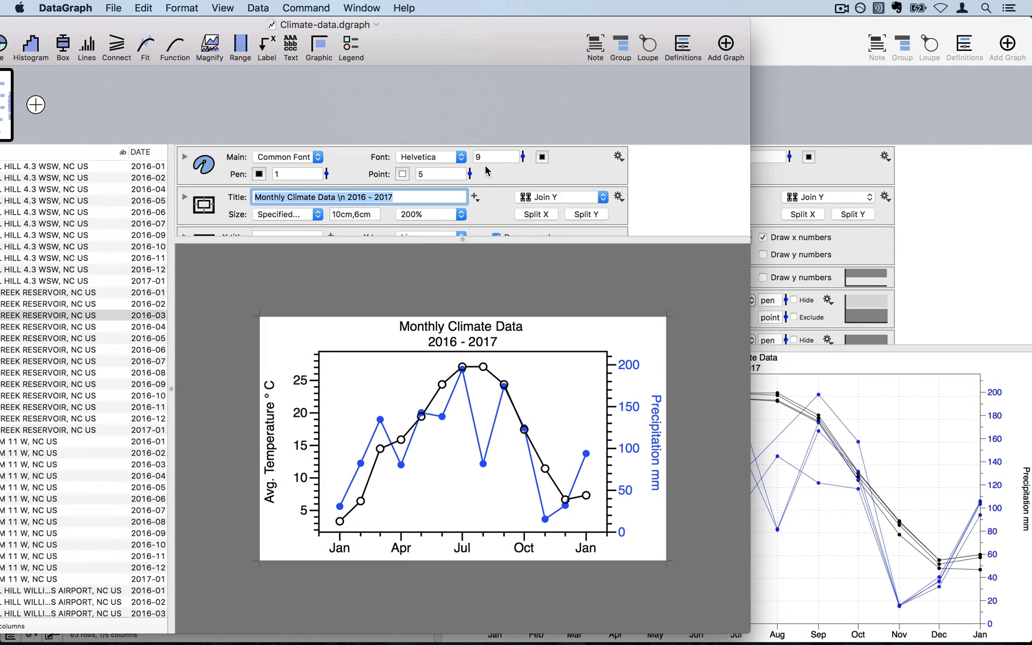
scroll(394, 200, "down", 2)
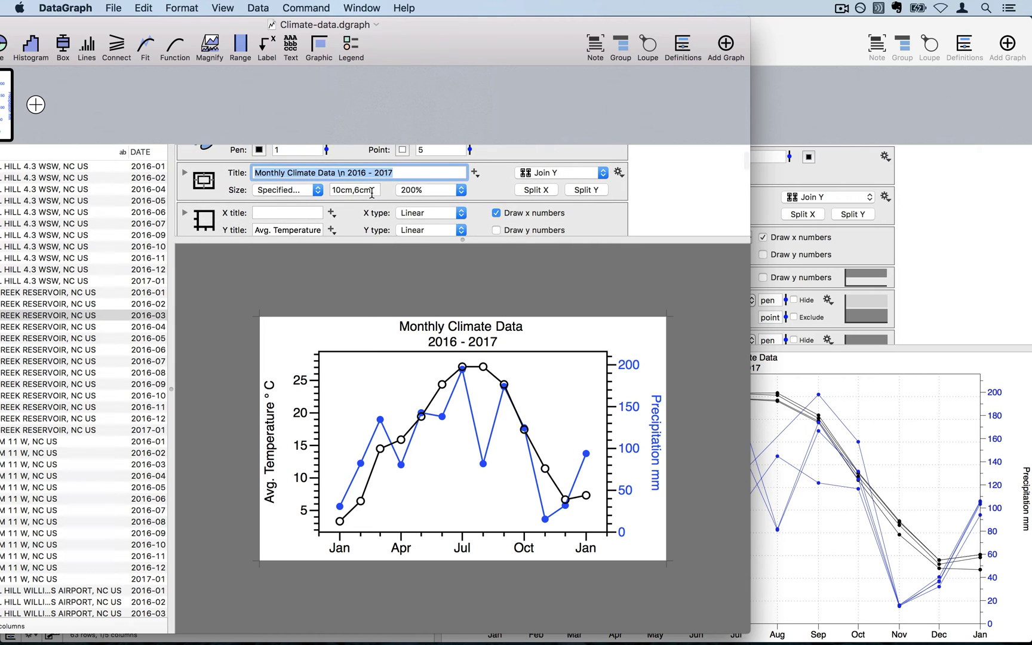
left_click(377, 190)
left_click_drag(376, 189, 328, 192)
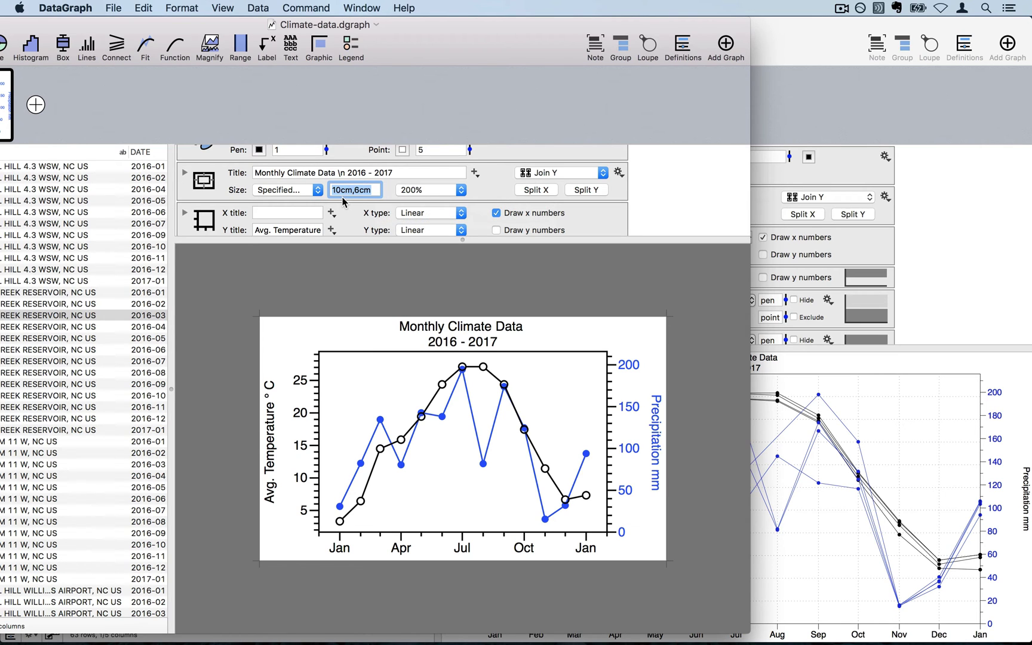
key("super+c")
key("super+grave")
left_click(567, 219)
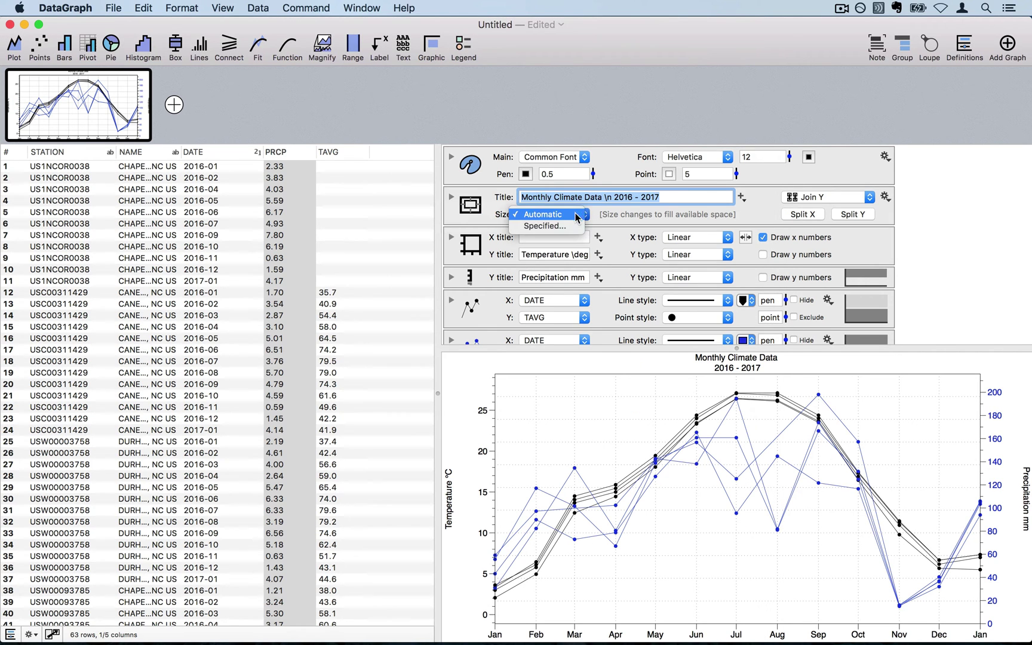
left_click(564, 226)
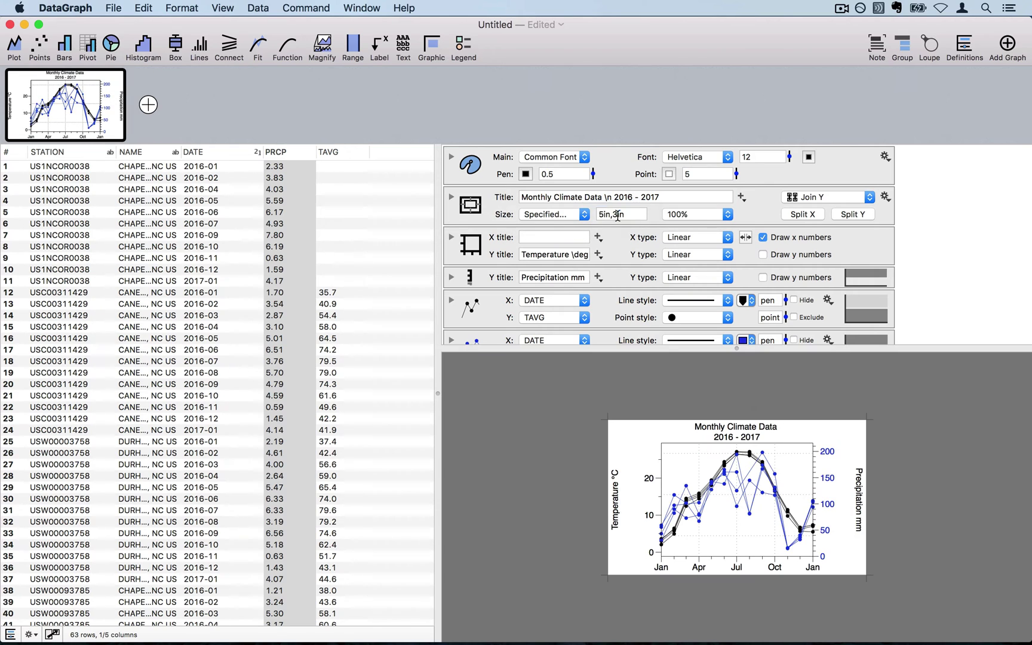
type("10cm,6cm")
key("Return")
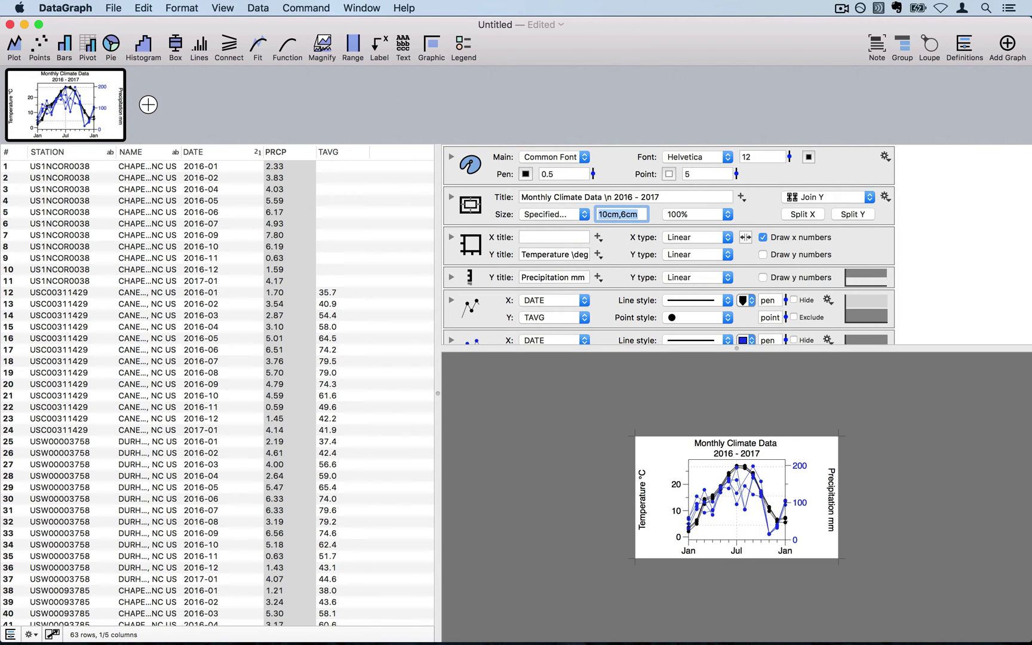
Step: Display the graph at 150% and set the common font size to 8
left_click(695, 217)
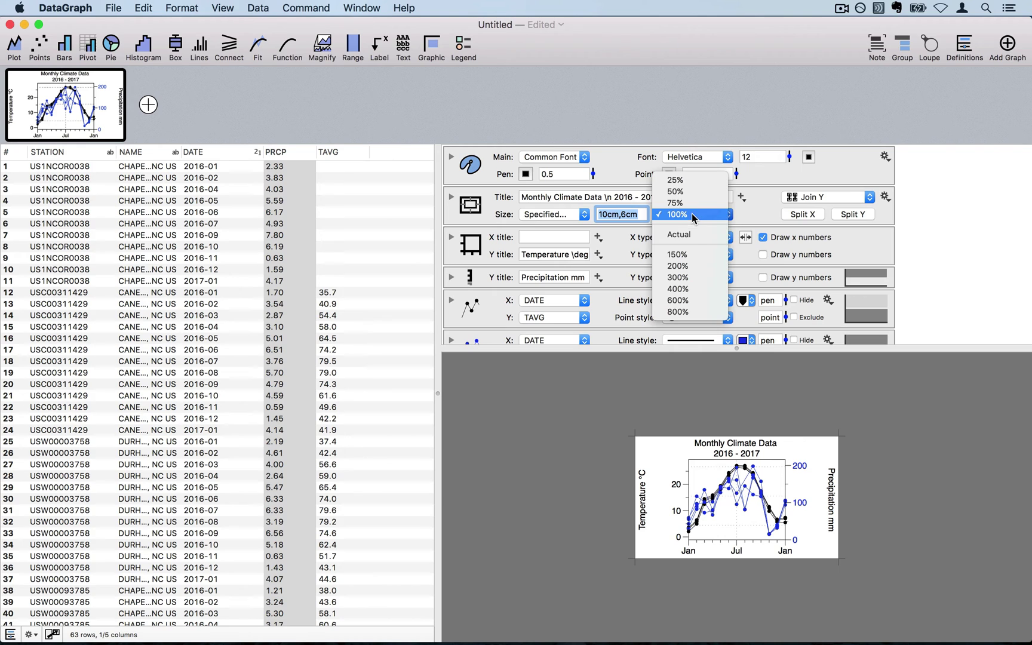
left_click(691, 257)
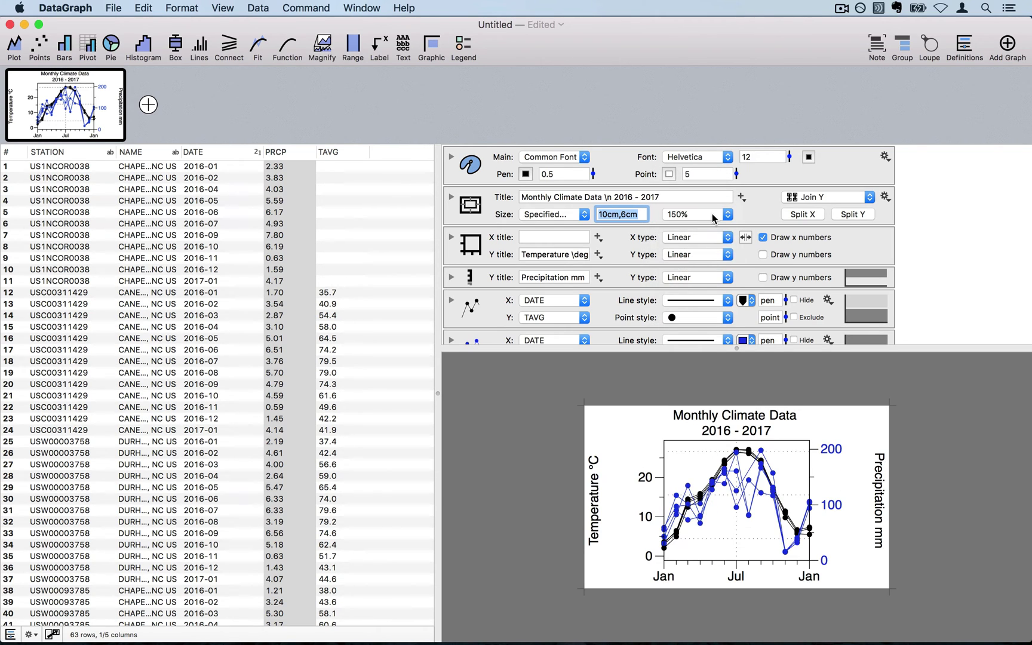
left_click(758, 158)
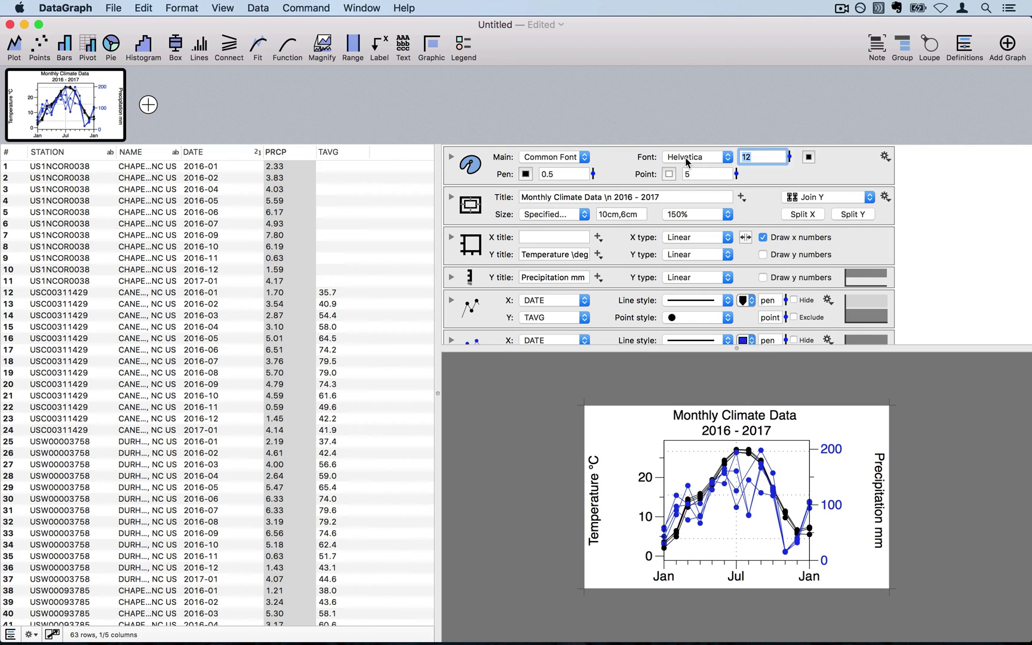
type("8")
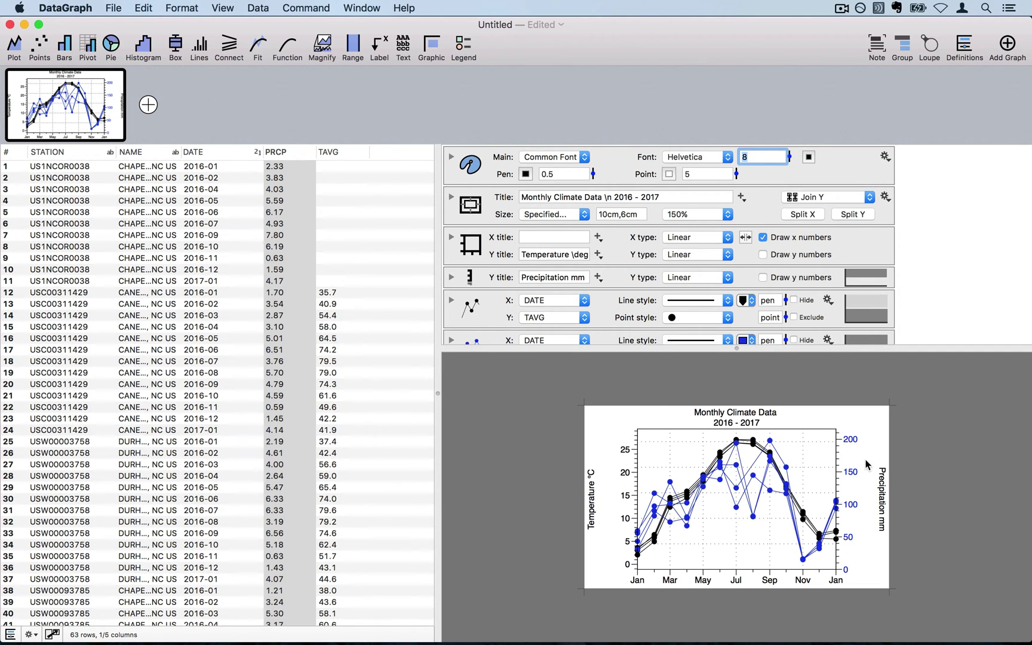
Step: Set the space for y of the temperature extra axis to Narrow
scroll(699, 304, "down", 5)
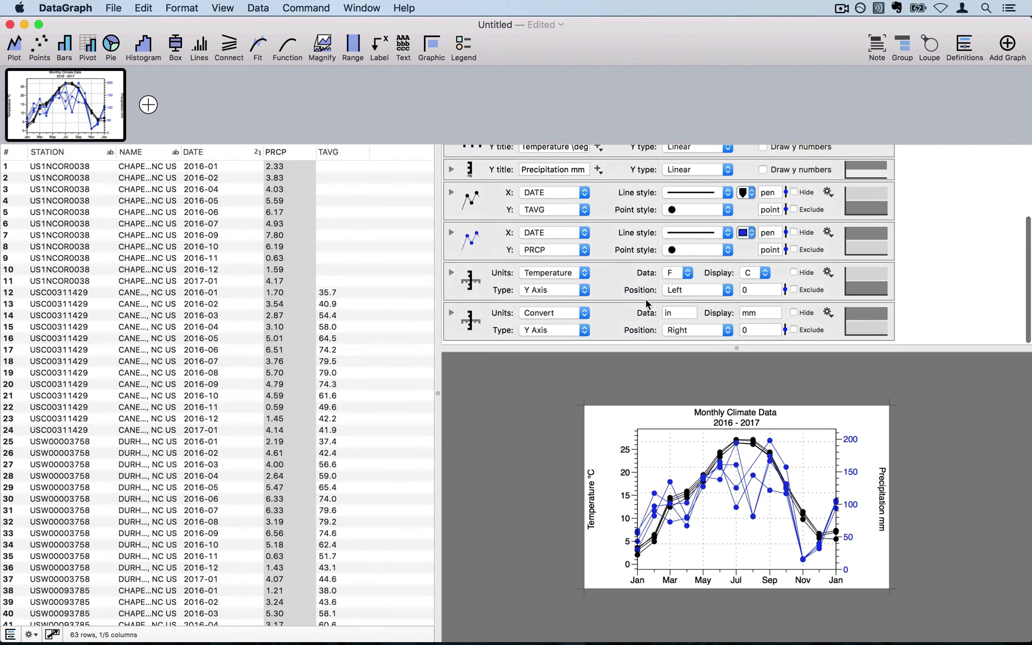
left_click(451, 273)
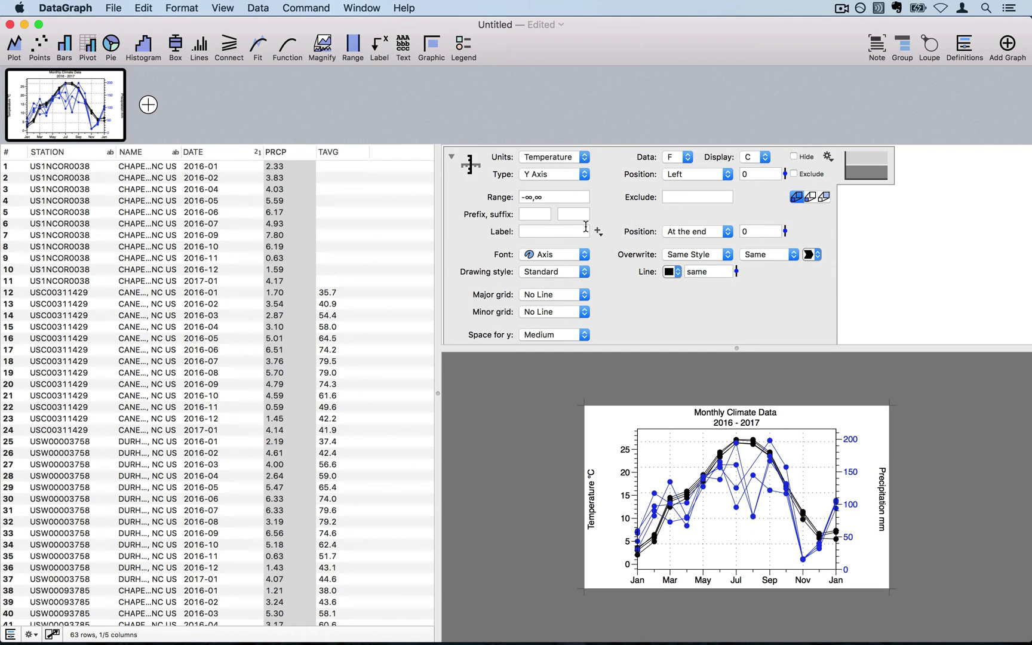
left_click(544, 338)
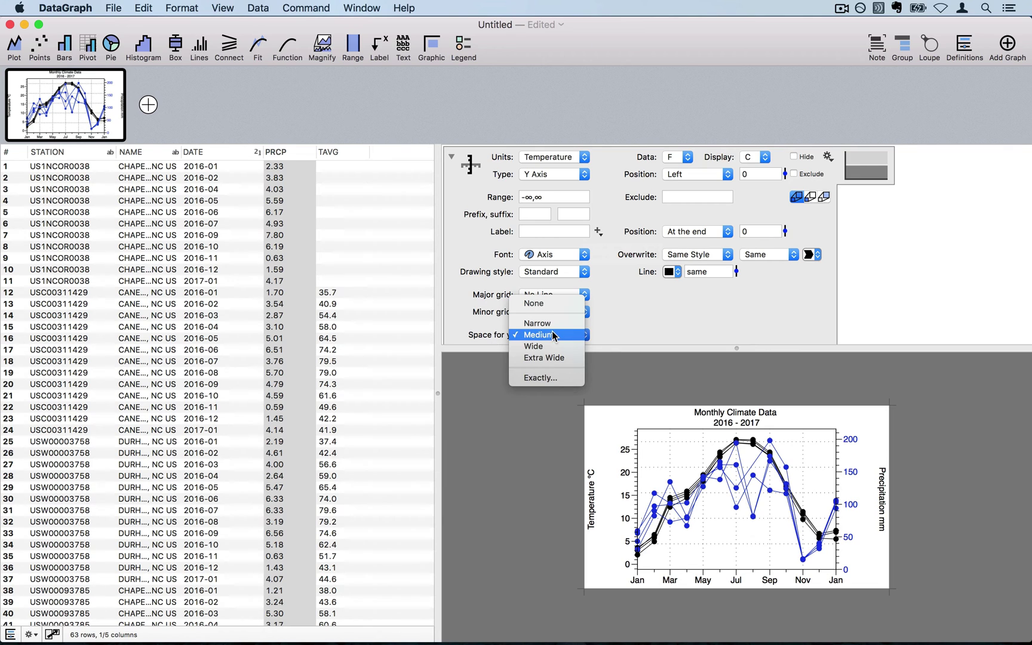
left_click(552, 324)
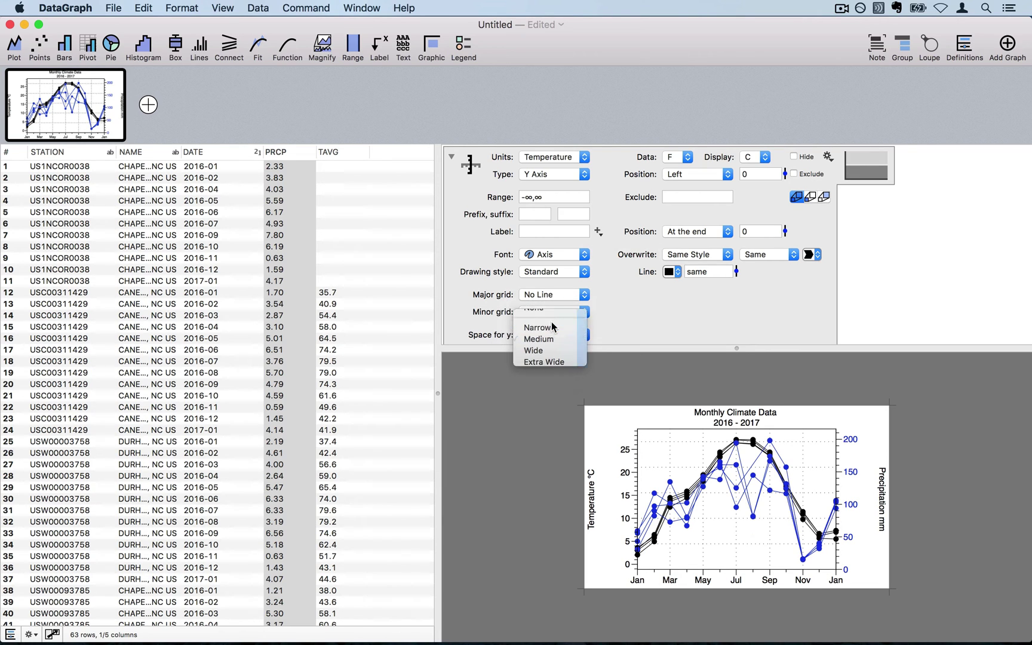
left_click(452, 157)
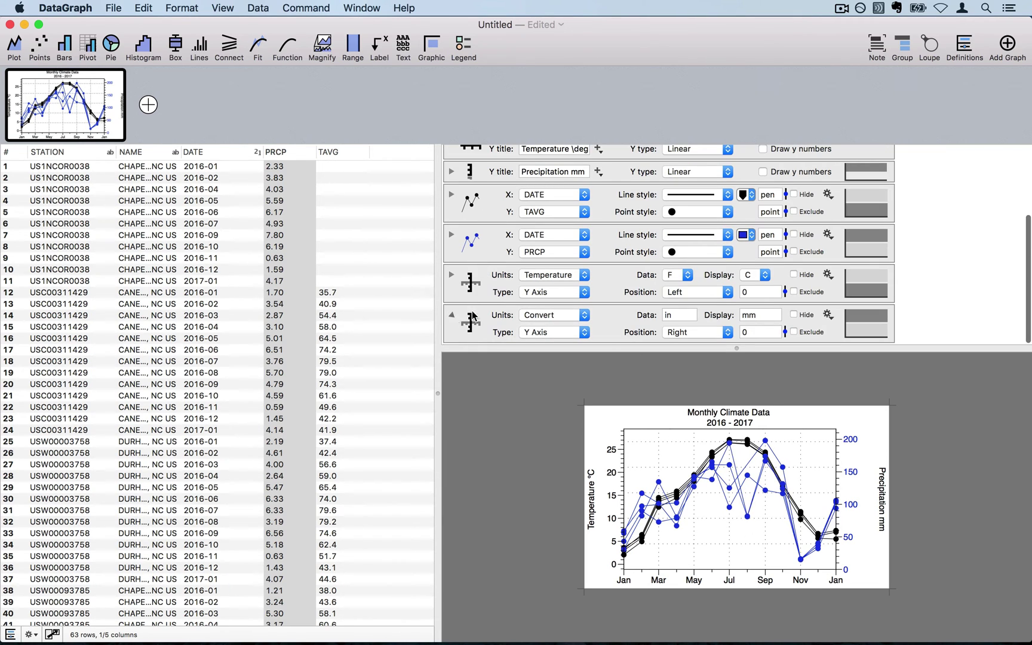
Step: Reduce the space for y of the in-to-mm extra axis to match the temperature extra axis
left_click(452, 316)
scroll(545, 316, "down", 2)
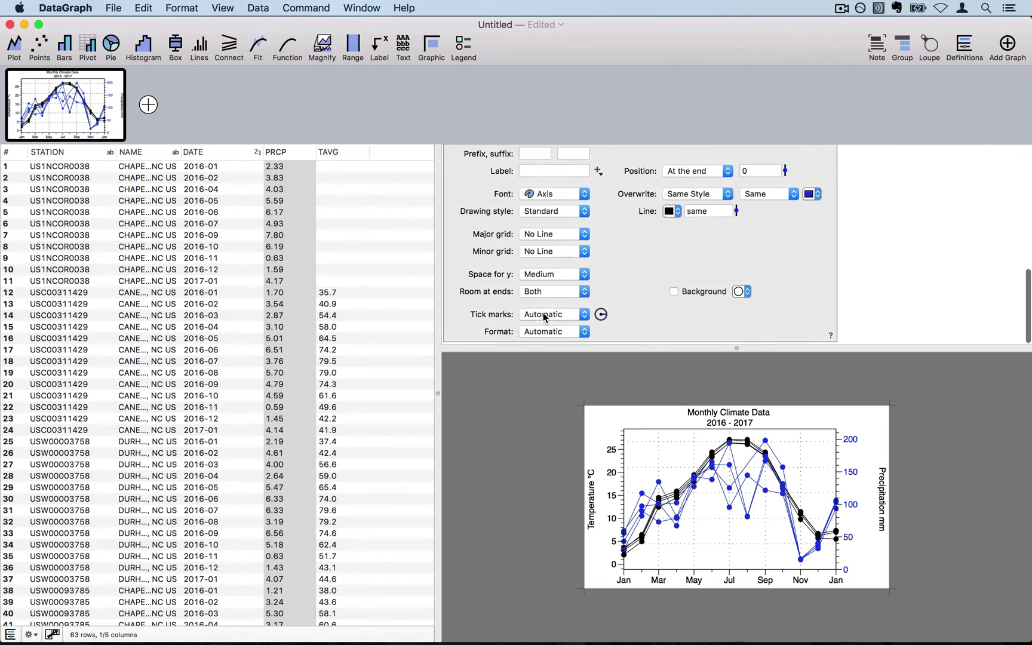
left_click(538, 282)
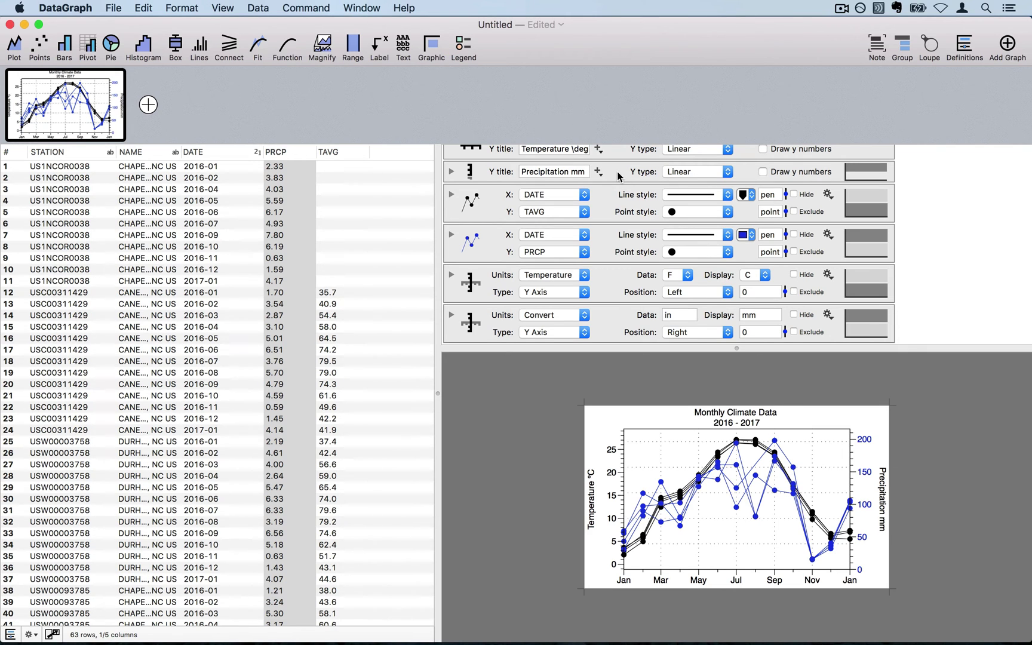
Step: Check in Climate-data.dgraph how the text command for the precipitation axis label is set up, and return to Untitled
left_click(369, 5)
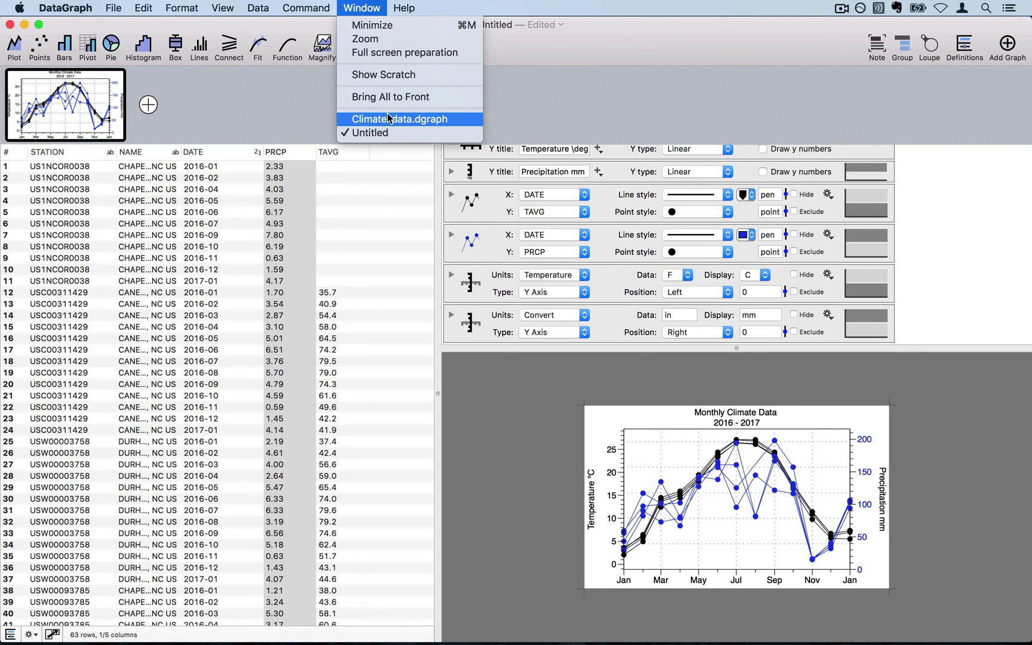
left_click(404, 311)
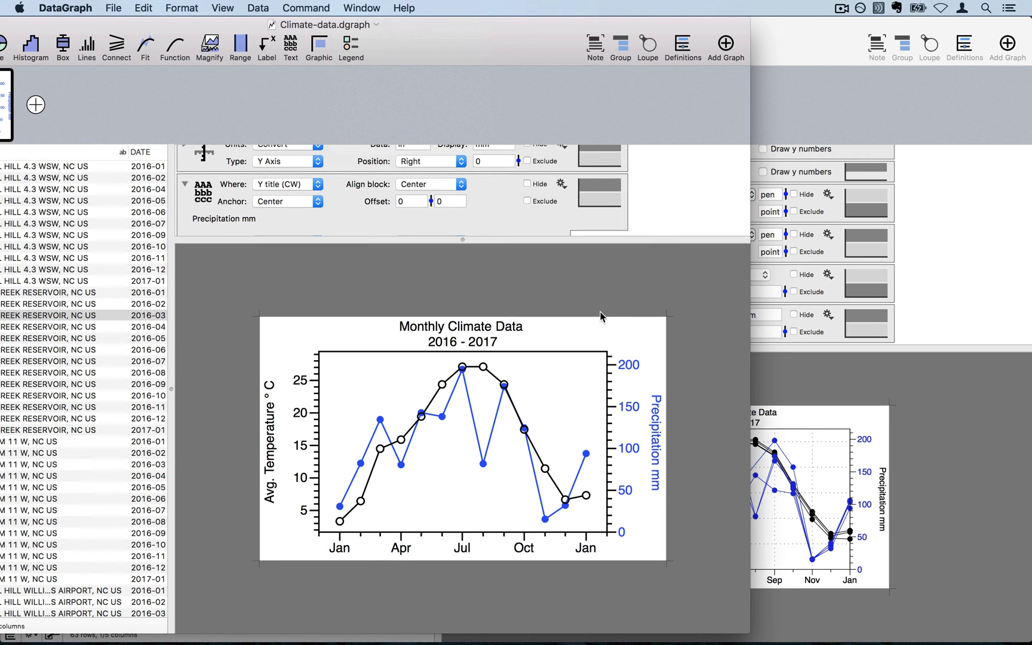
left_click(933, 258)
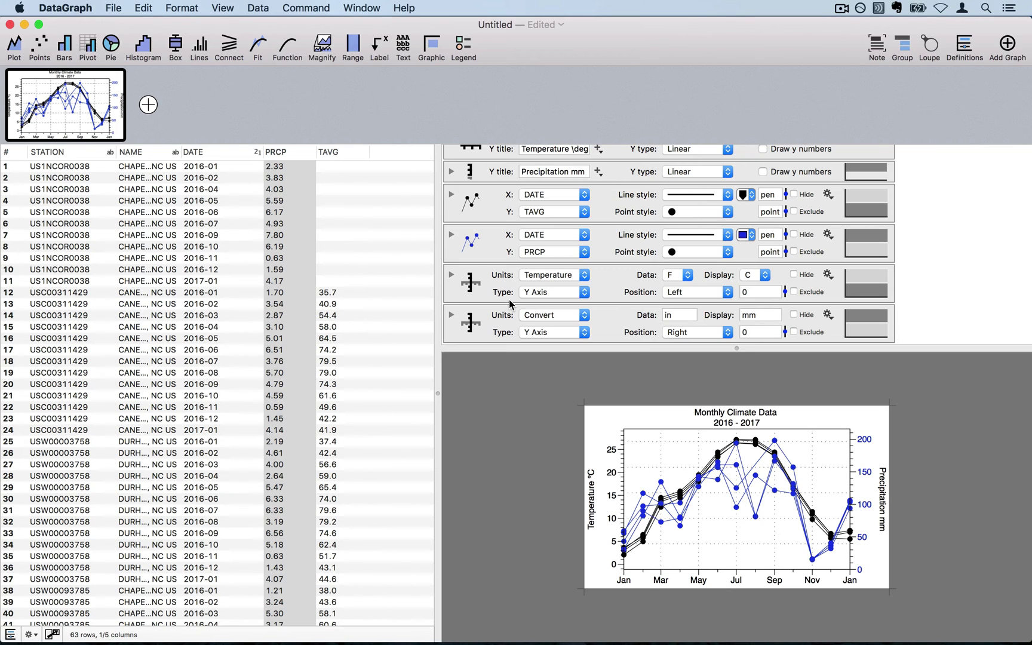
Step: Add a Text command placed at Y title (CW) on the second Y axis, with its block aligned Right
left_click(404, 49)
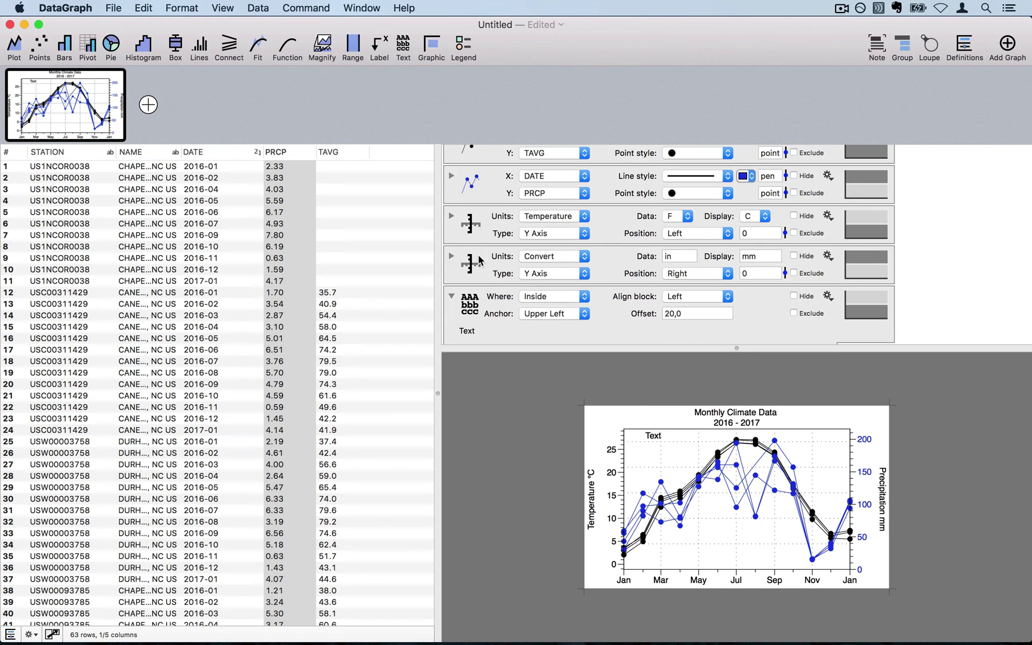
scroll(488, 315, "down", 3)
scroll(485, 308, "down", 2)
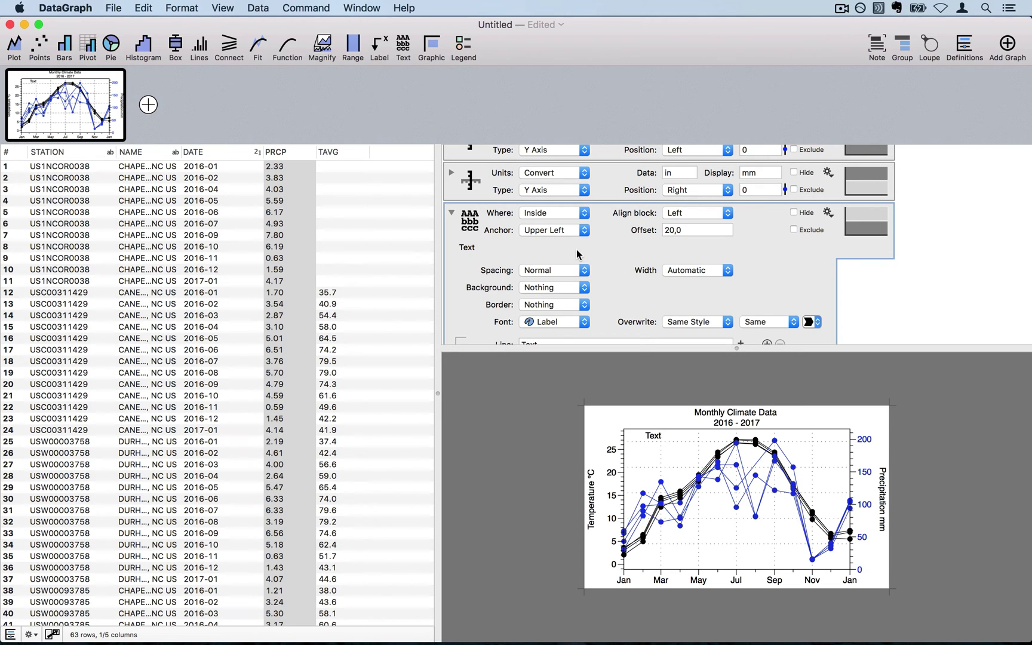
scroll(625, 296, "down", 2)
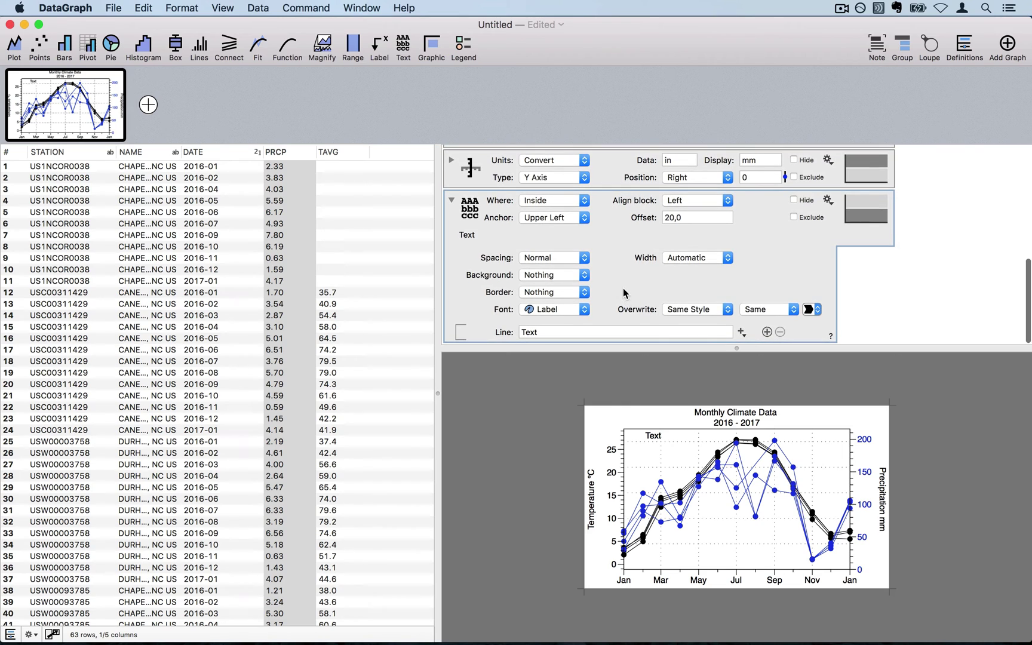
left_click(546, 201)
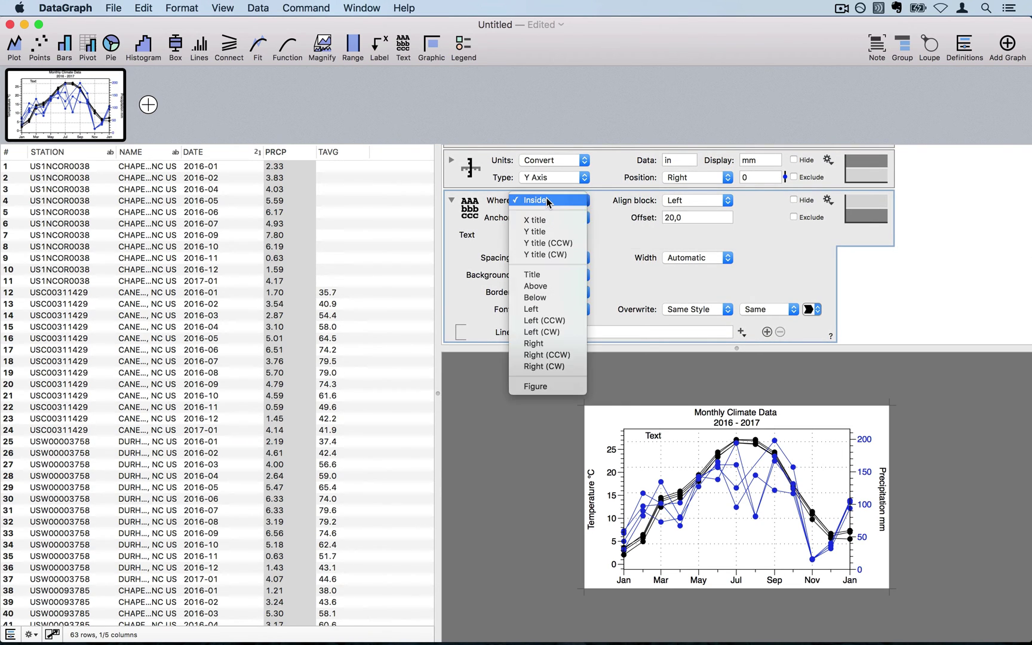
left_click(549, 256)
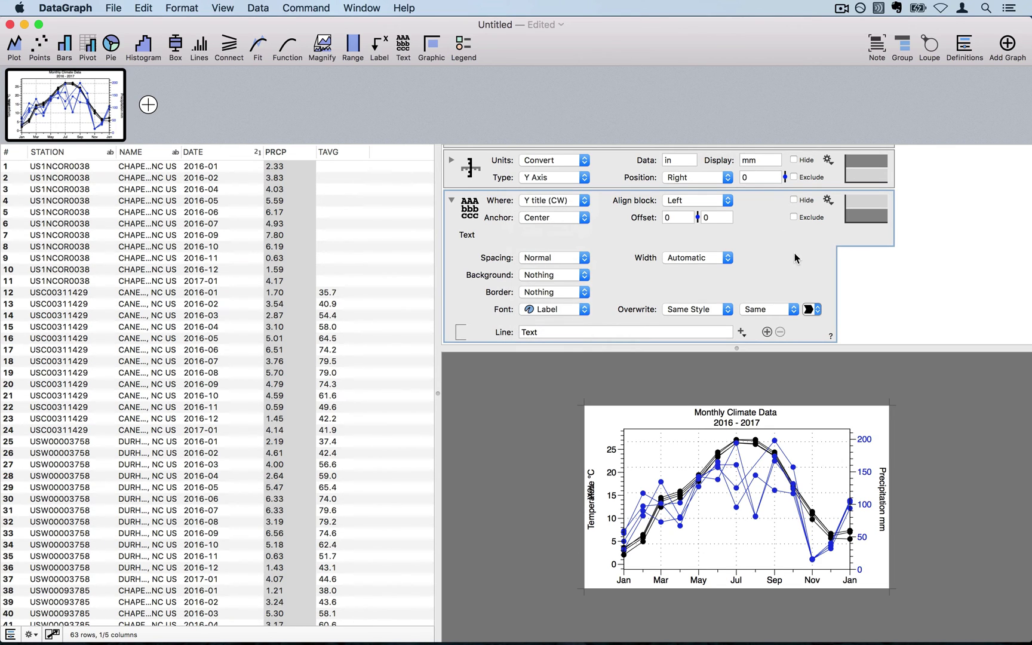
left_click(695, 200)
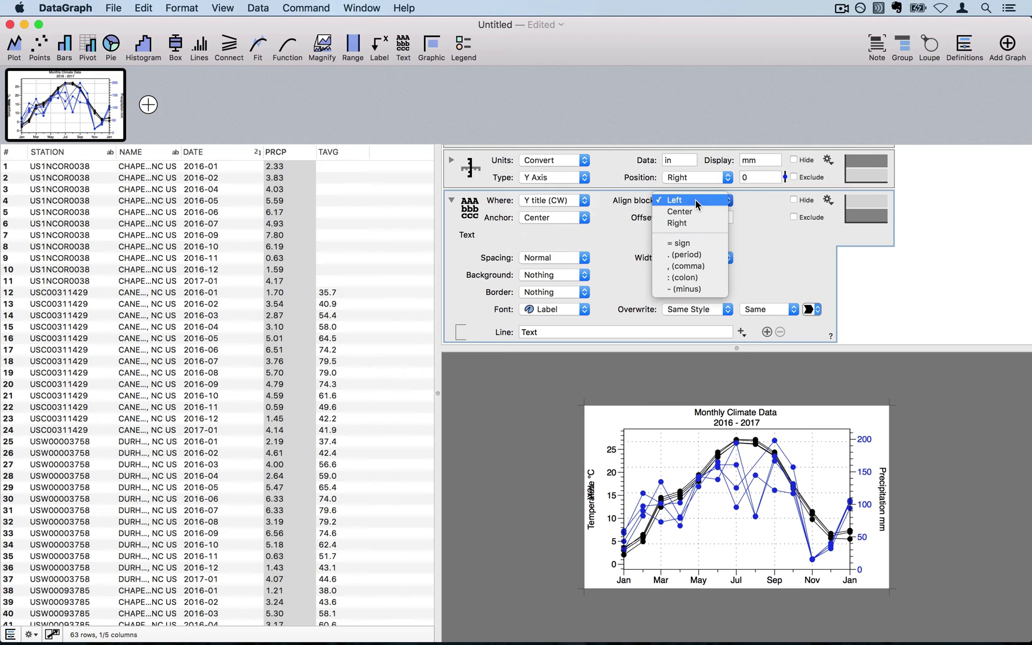
left_click(694, 224)
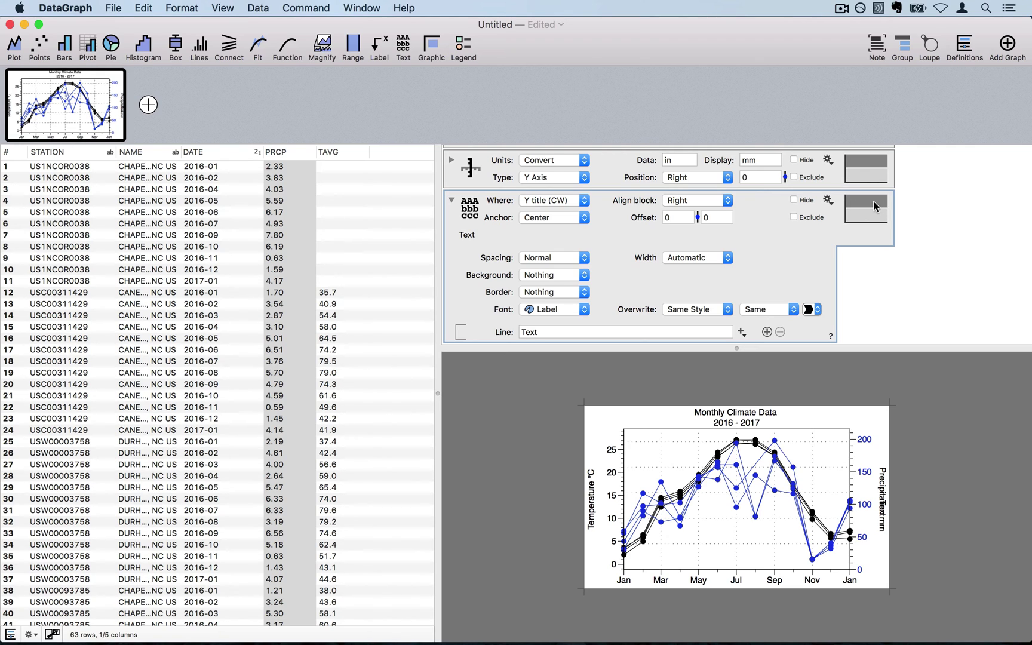
Step: Overwrite the font color of the new text label with Line Color 2
left_click(815, 310)
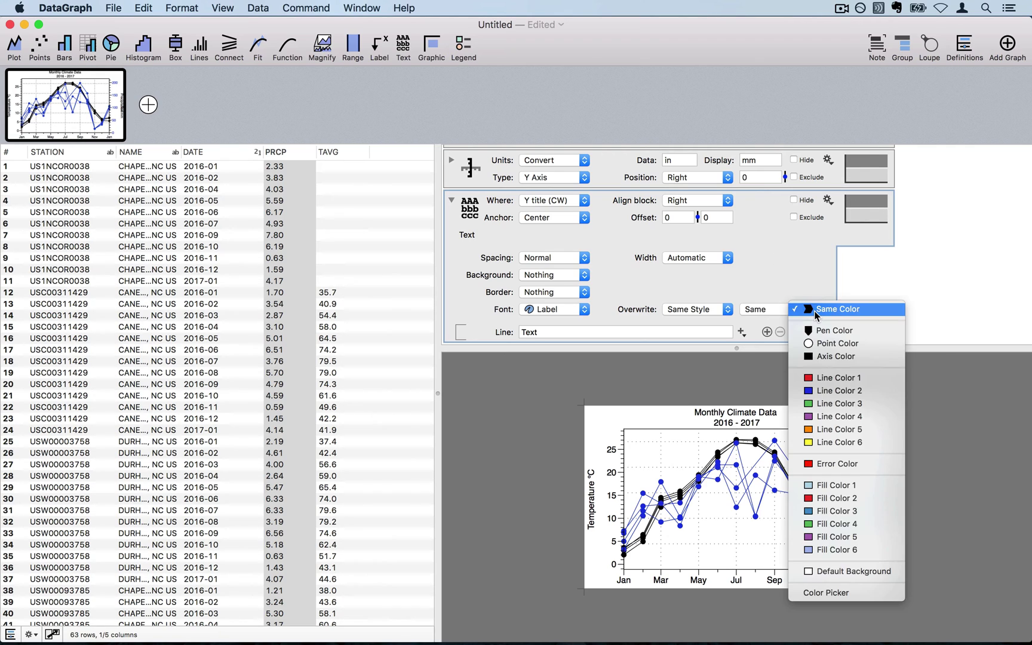
left_click(835, 391)
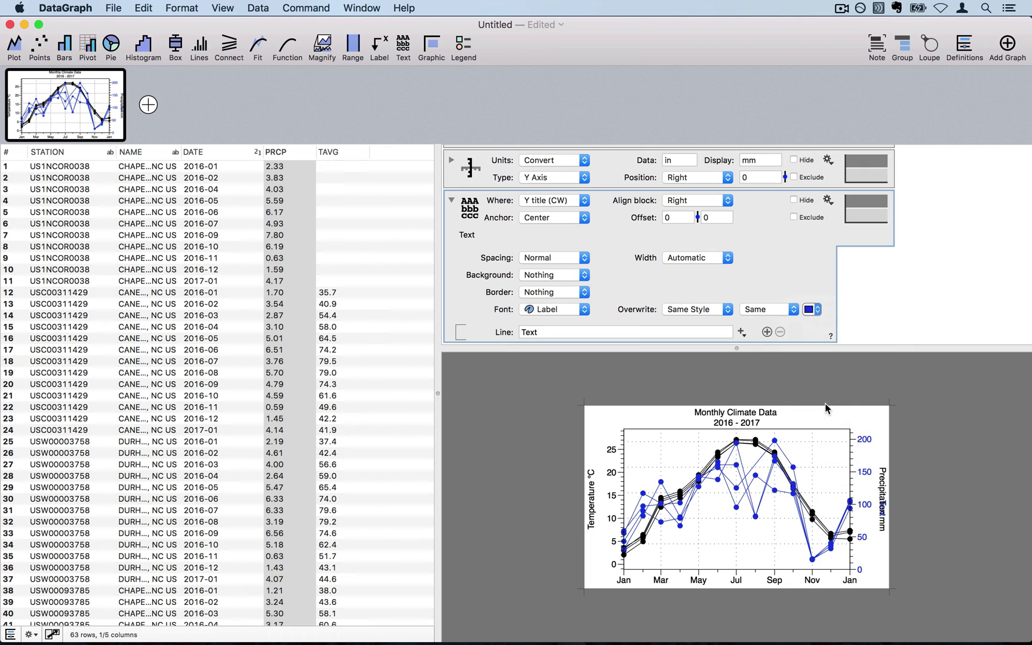
left_click(808, 309)
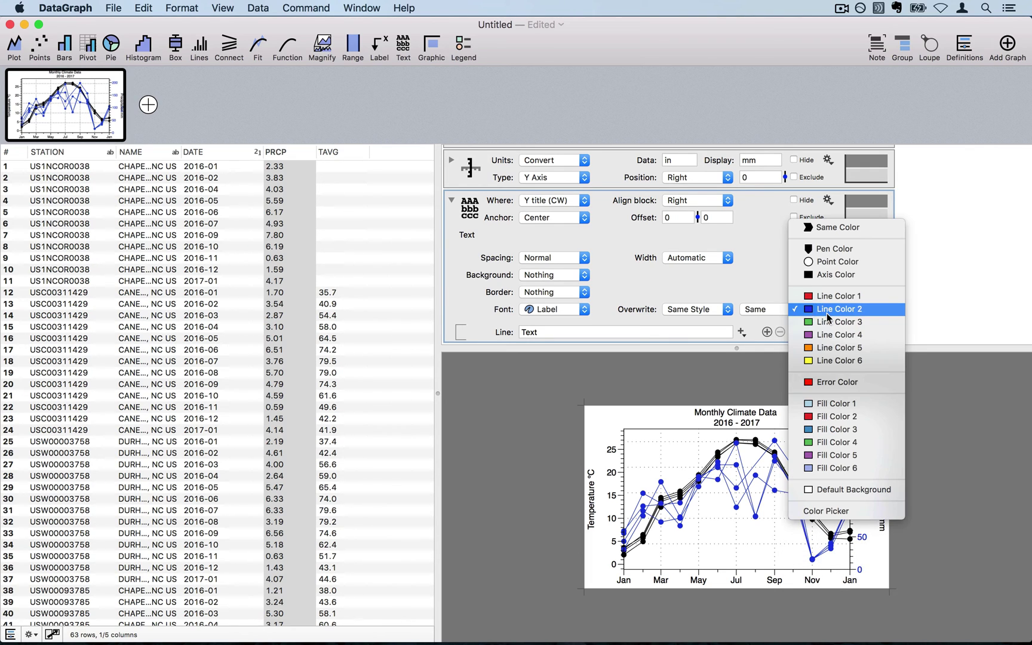
left_click(834, 310)
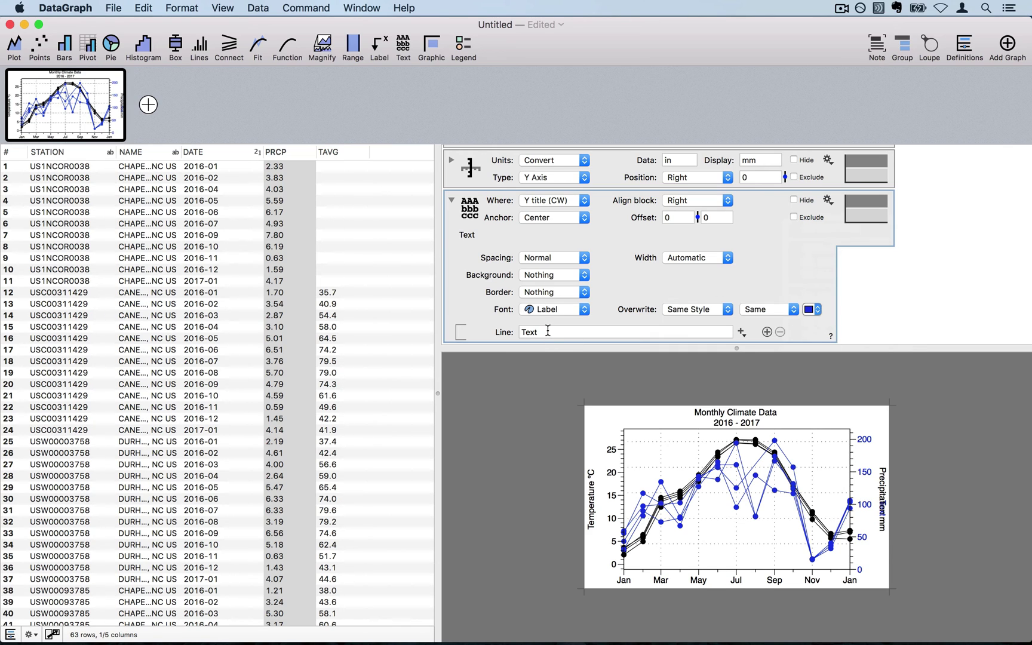
Step: Move the "Precipitation mm" title from the second Y axis into the text label's line, and align the label's block Center
left_click_drag(547, 330, 484, 329)
scroll(668, 258, "up", 6)
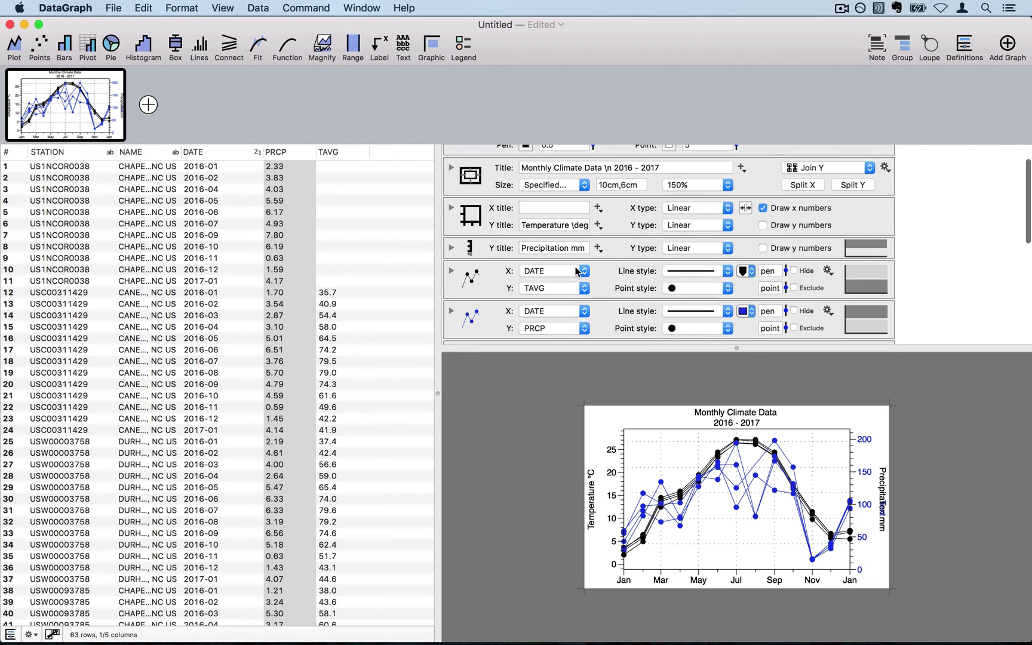
double_click(552, 247)
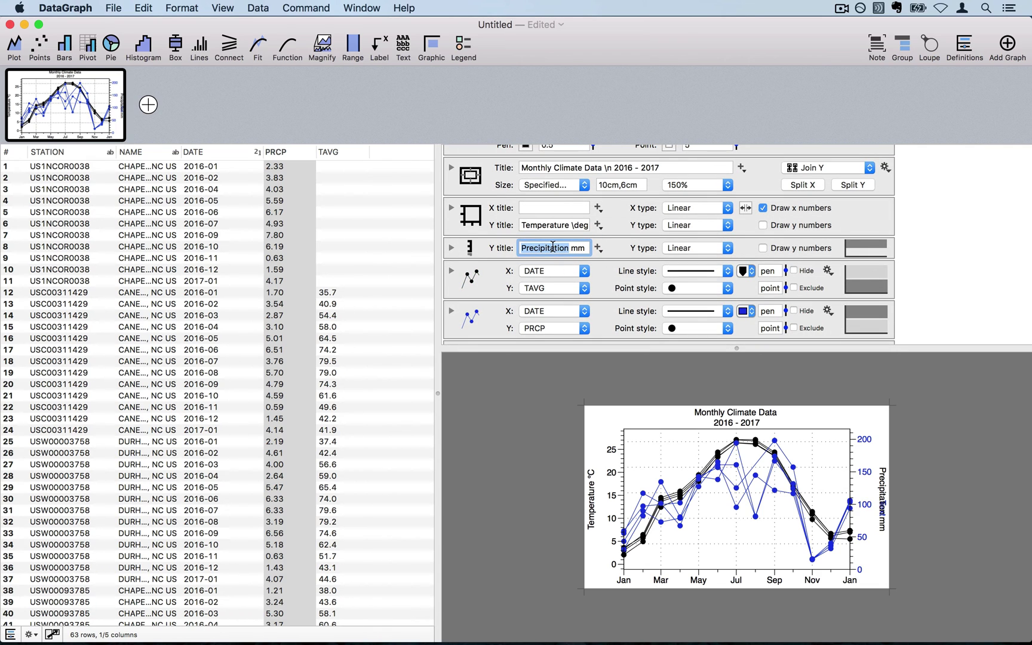
triple_click(552, 247)
key("super+x")
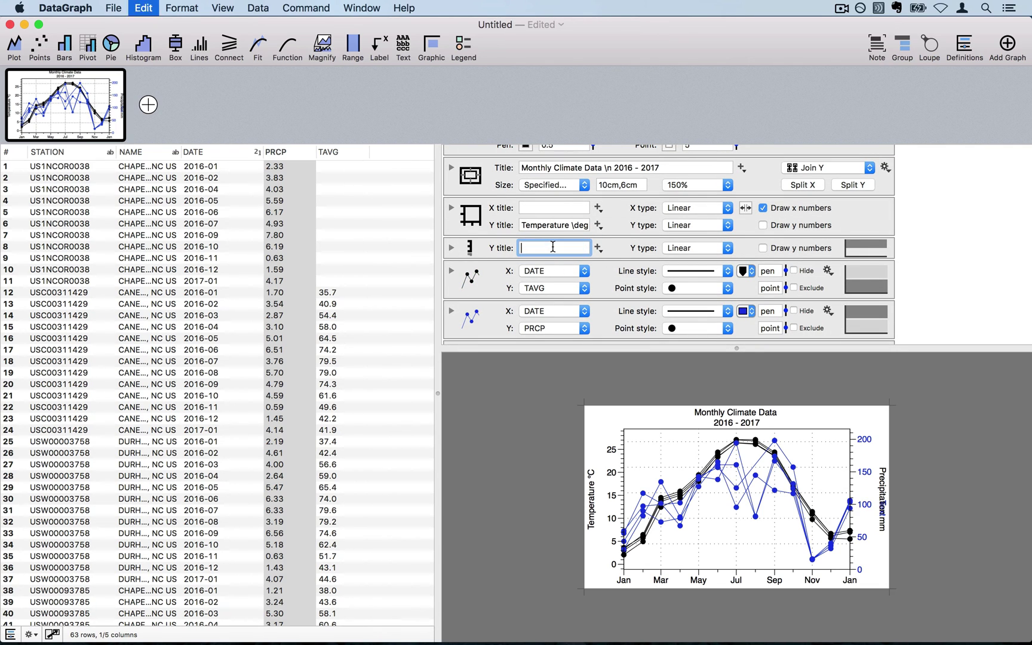
key("super+shift+t")
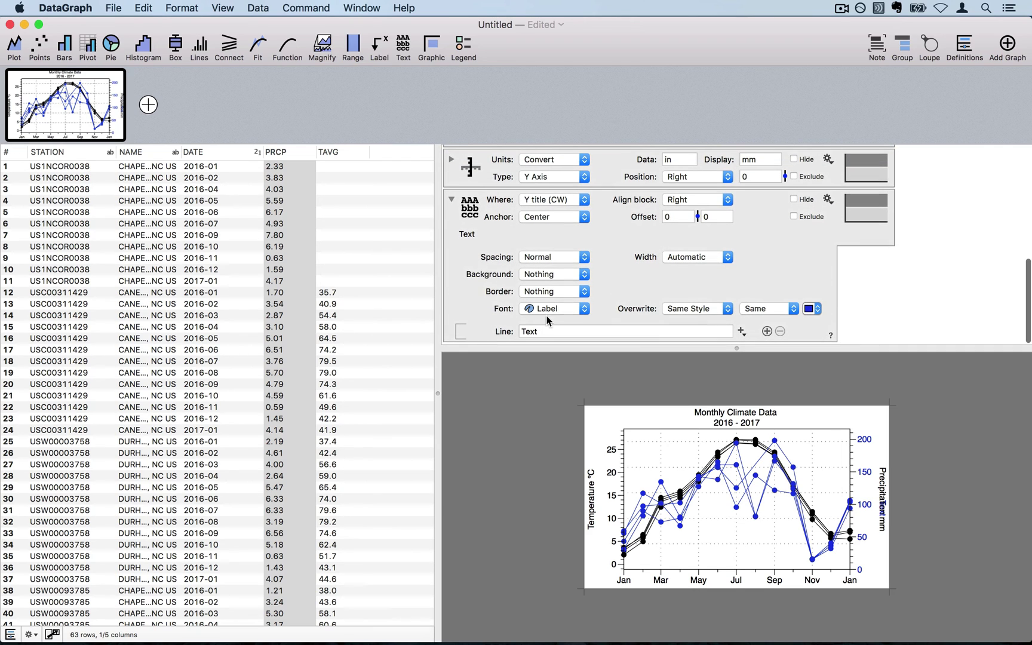
key("super+v")
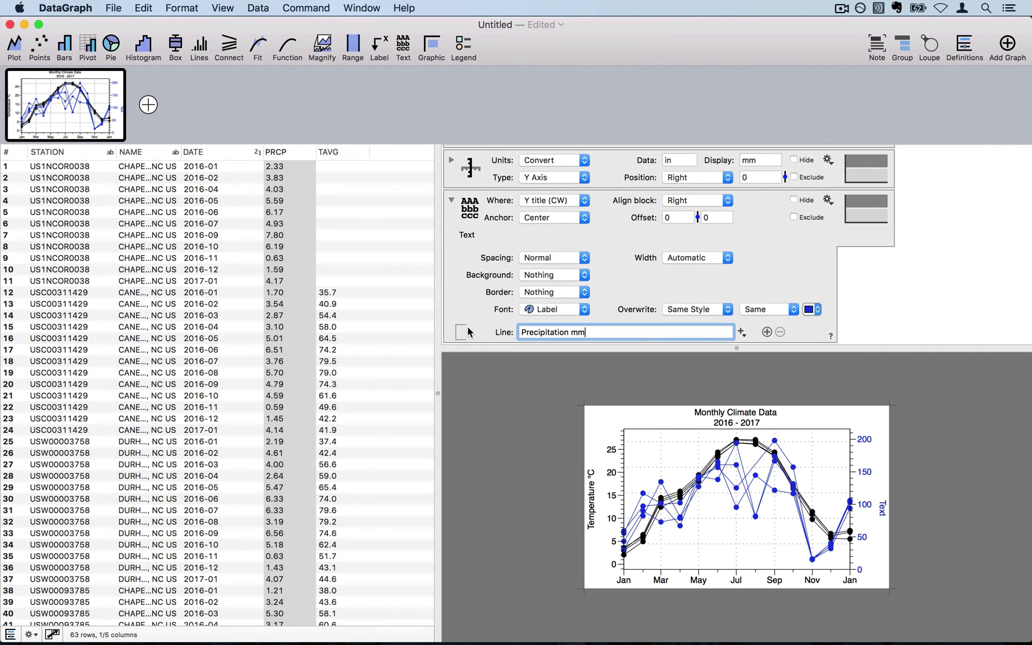
key("Return")
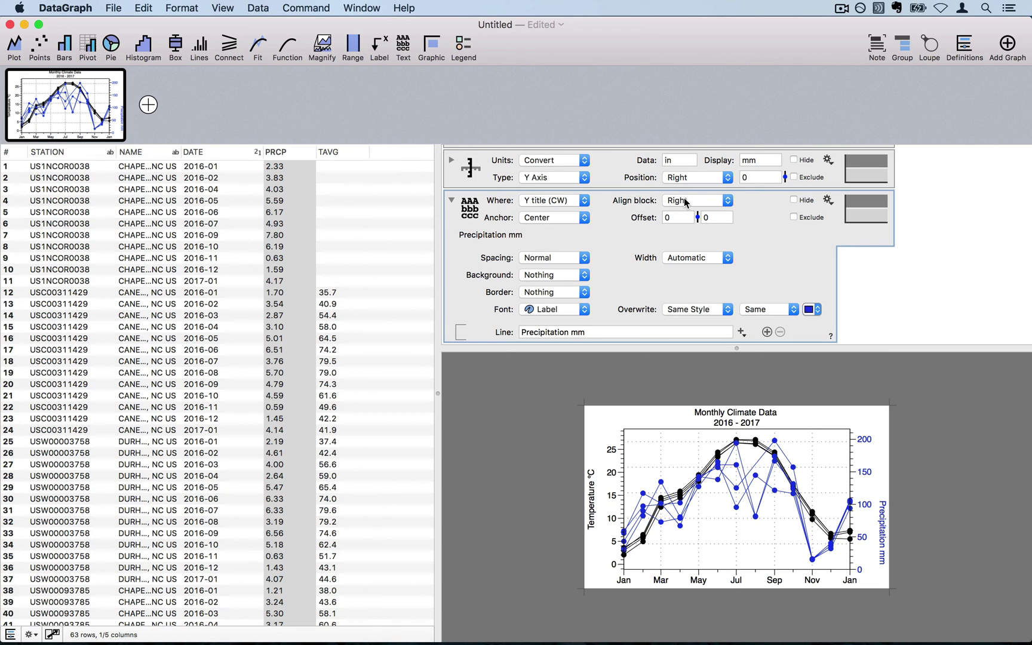
left_click(684, 198)
left_click(684, 189)
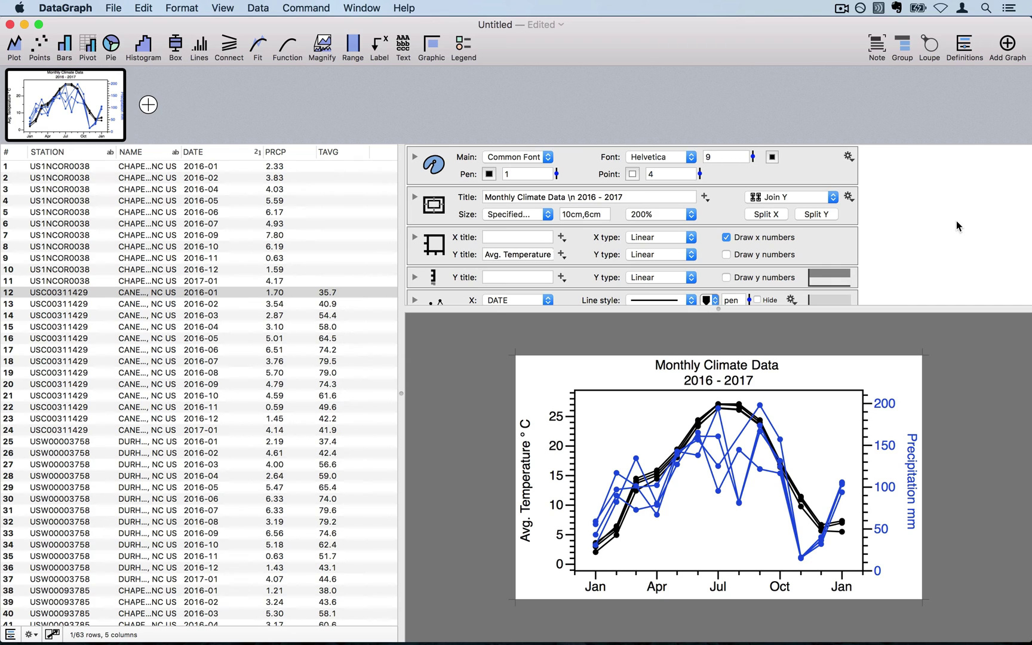
Step: Compare the graph and its commands with the finished plot in Climate-data.dgraph, and return to Untitled
scroll(924, 224, "down", 10)
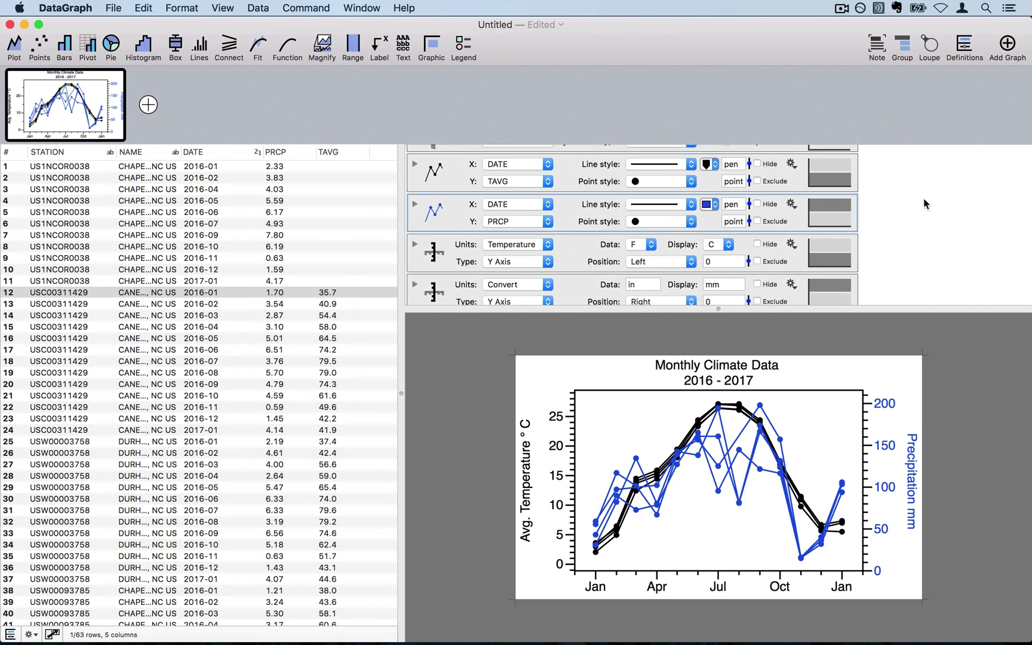
left_click(371, 8)
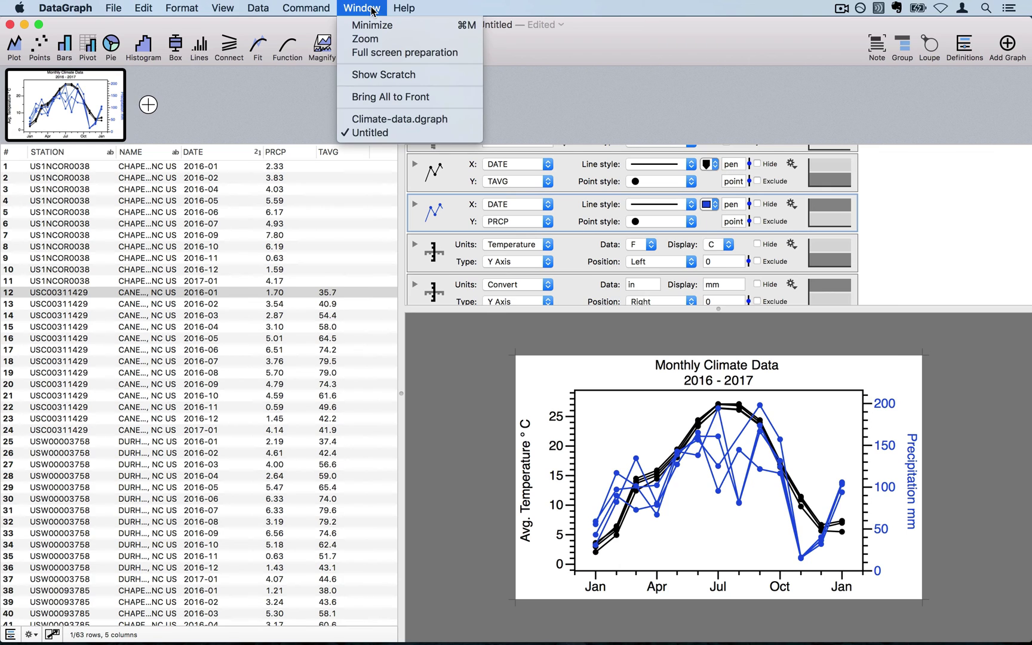
left_click(386, 122)
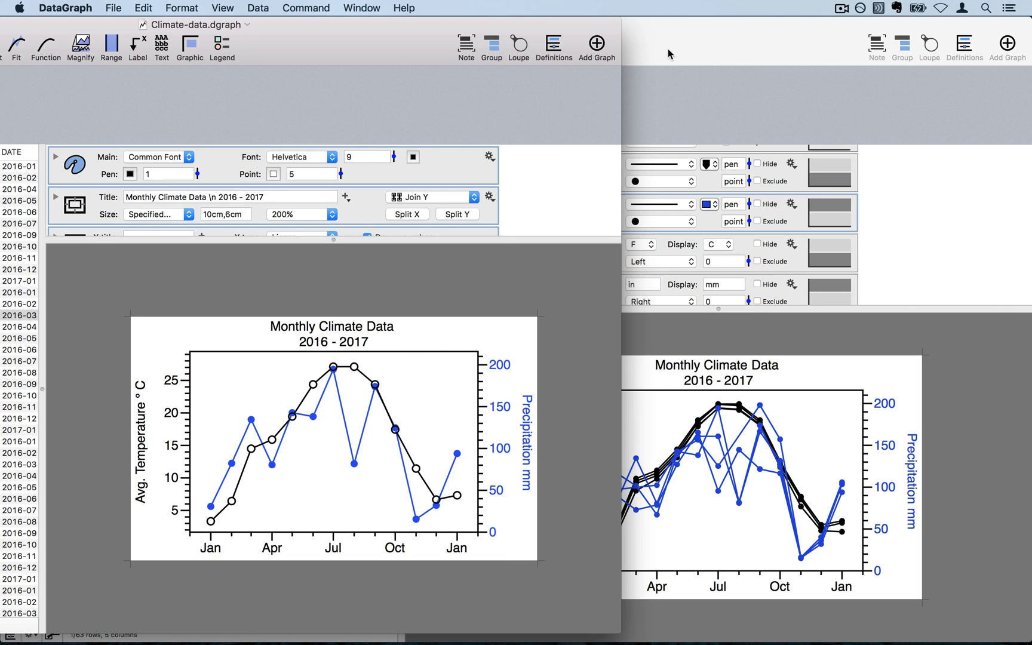
left_click(688, 94)
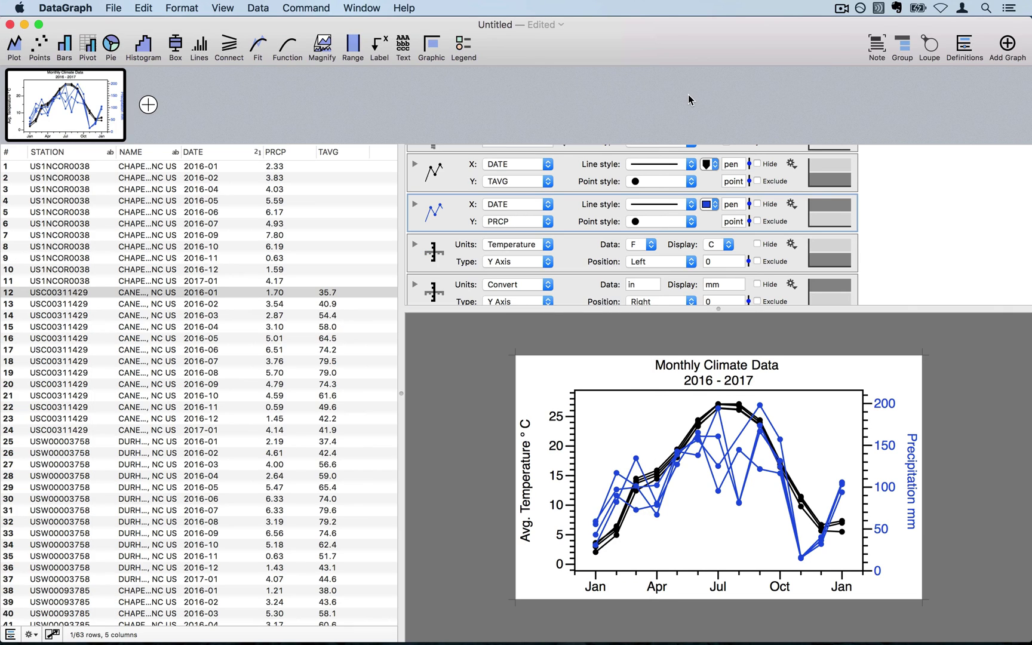
scroll(449, 213, "up", 3)
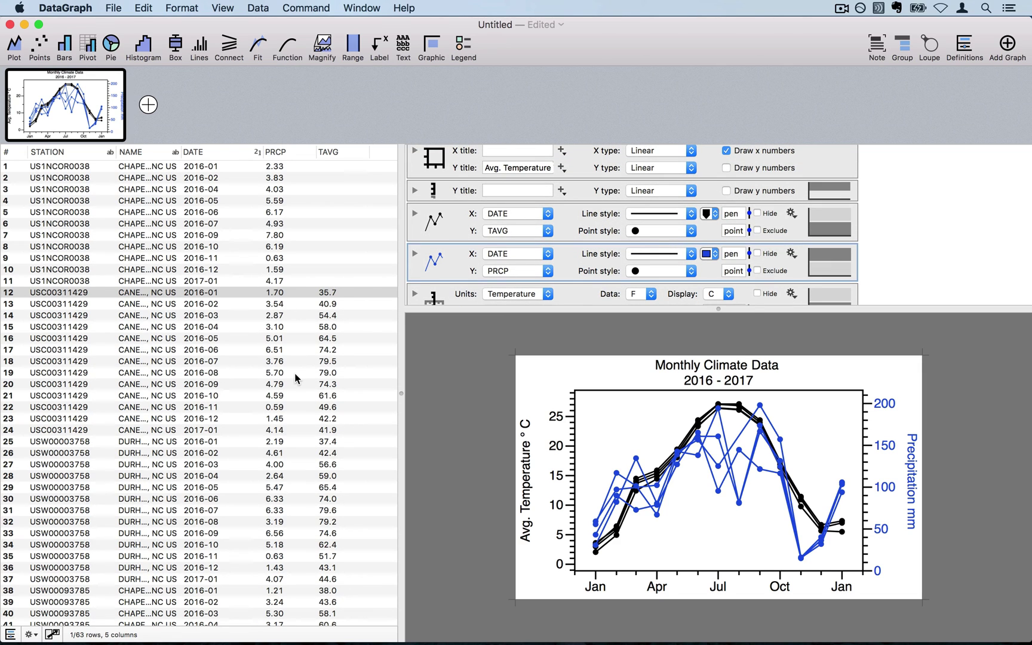
Step: Swap the command list with the data table, giving the list more width, and group the TAVG and PRCP plot commands
left_click(52, 634)
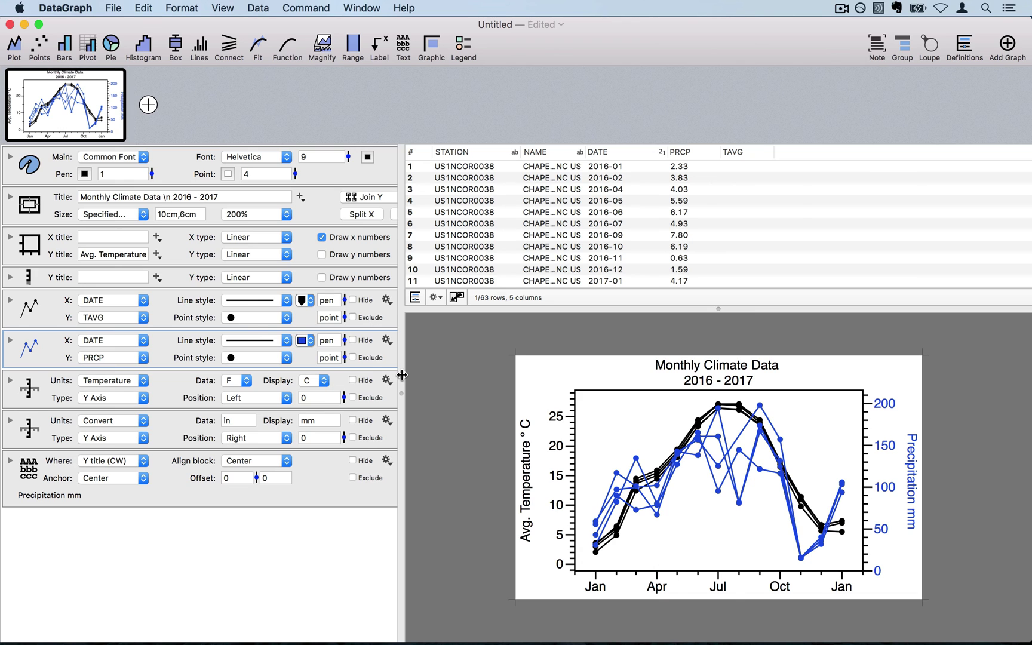
left_click_drag(401, 375, 534, 375)
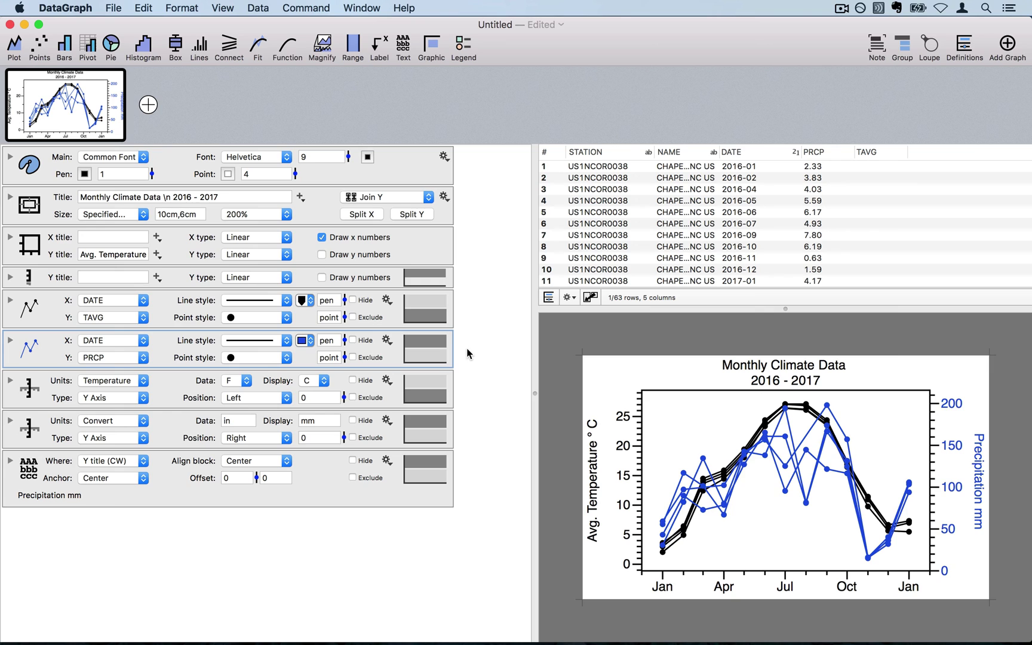
left_click(420, 313, "shift")
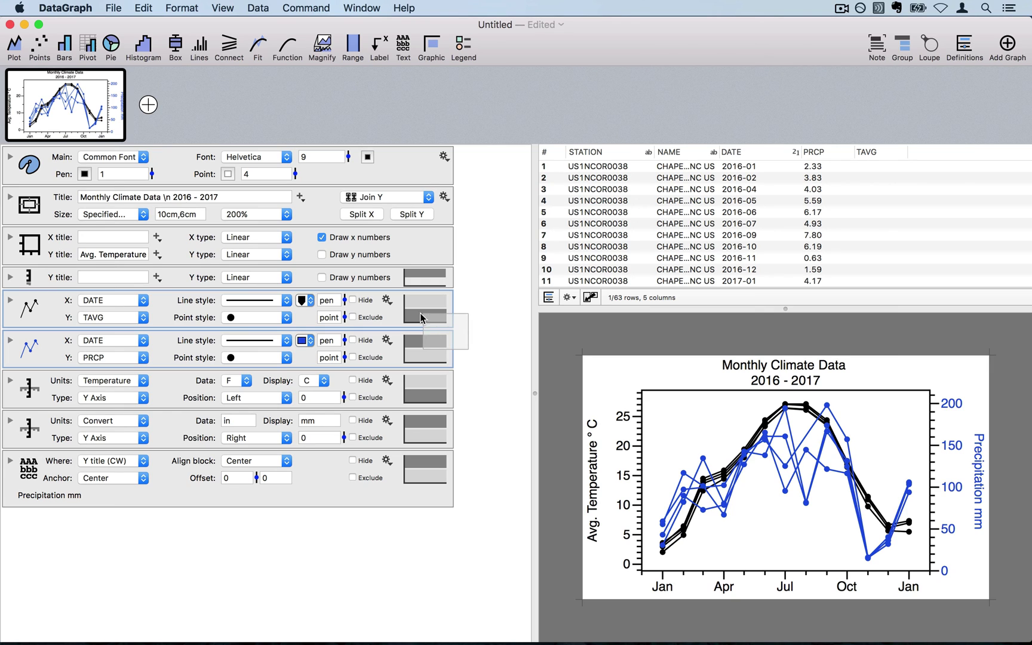
left_click(902, 47)
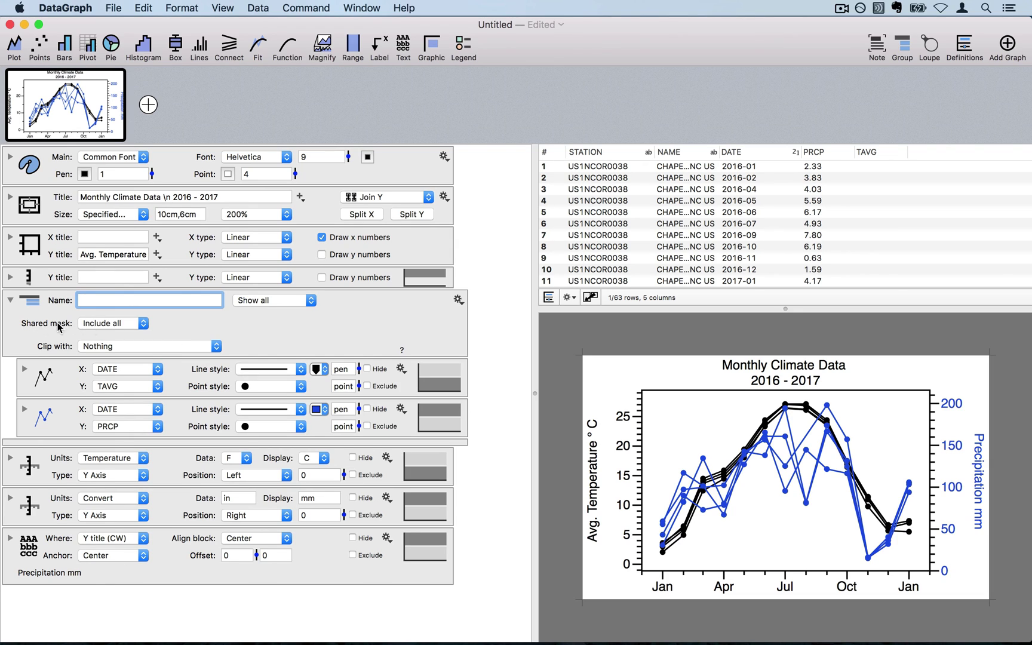
Step: Set the group's shared mask to include rows where NAME matches *AIR*, and name the group Airport
left_click(107, 326)
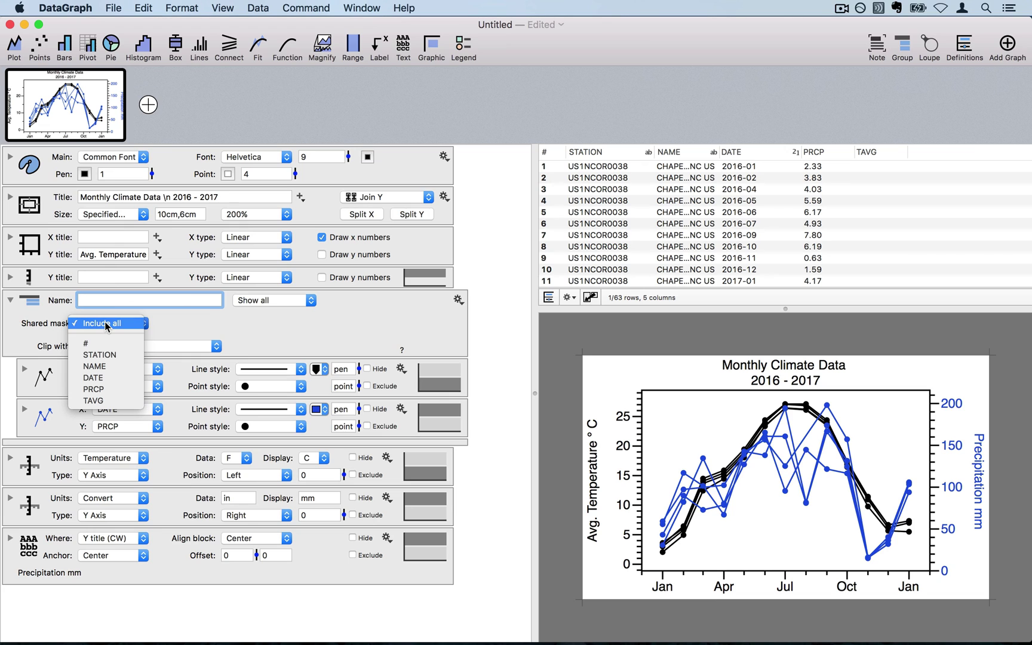
left_click(107, 365)
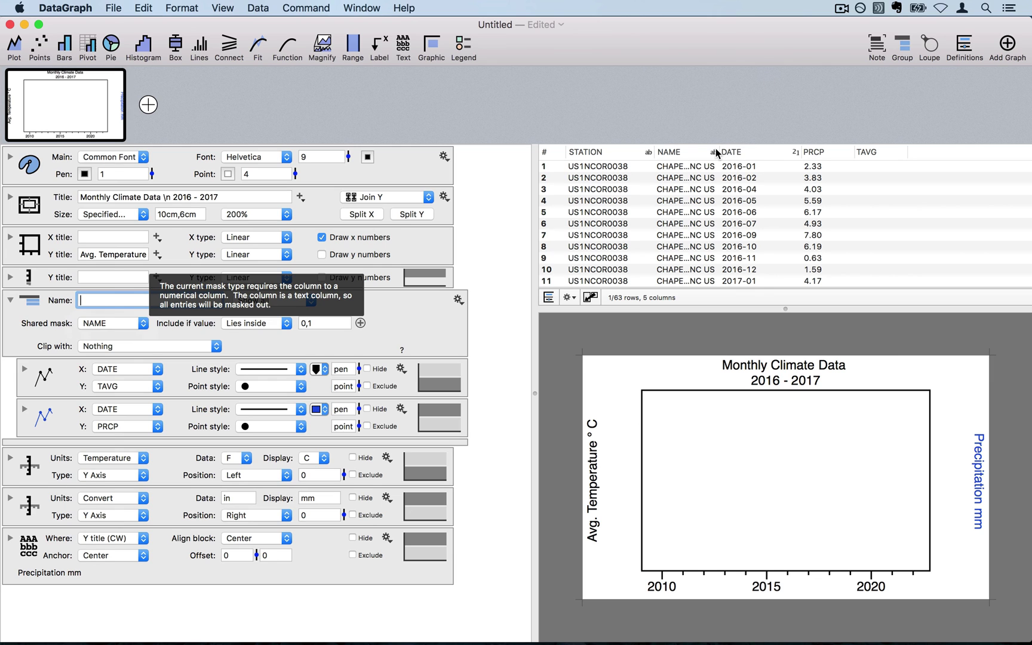
left_click_drag(714, 151, 810, 154)
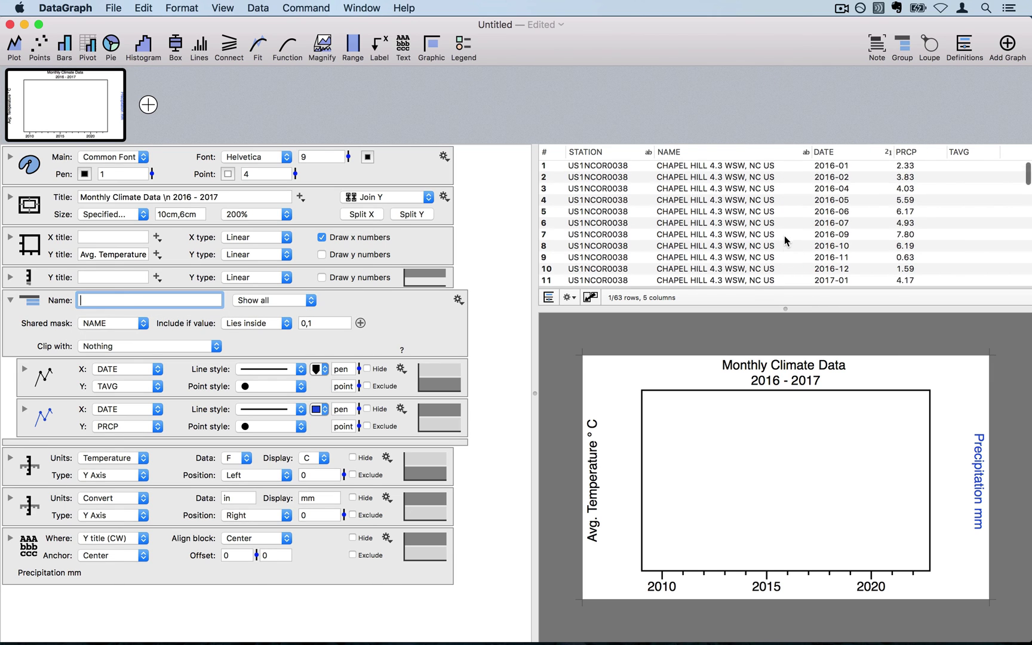
scroll(785, 235, "down", 12)
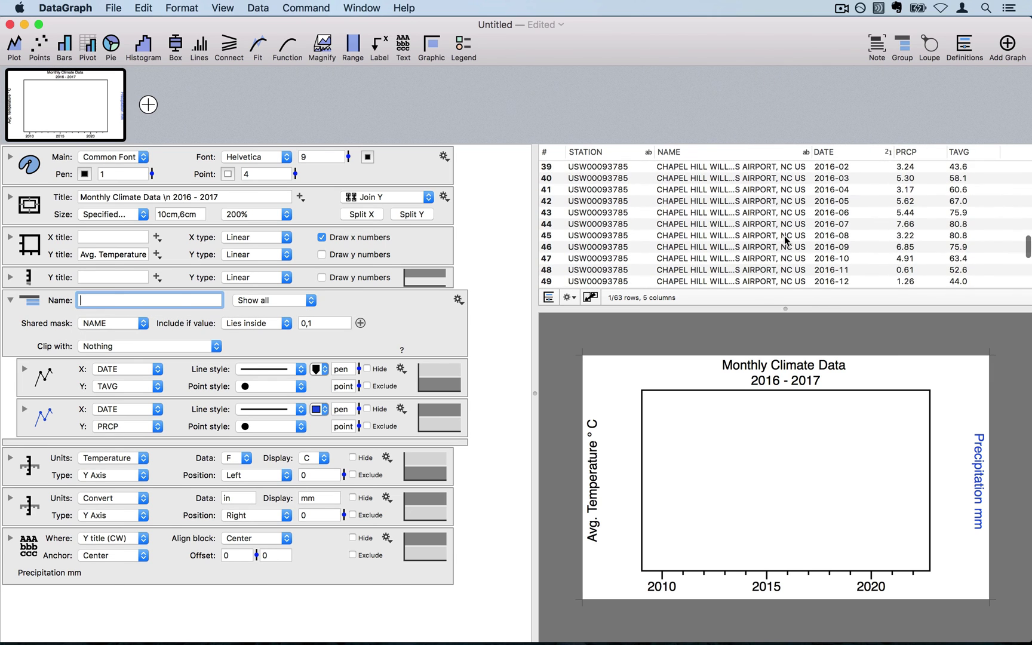
scroll(784, 235, "down", 1)
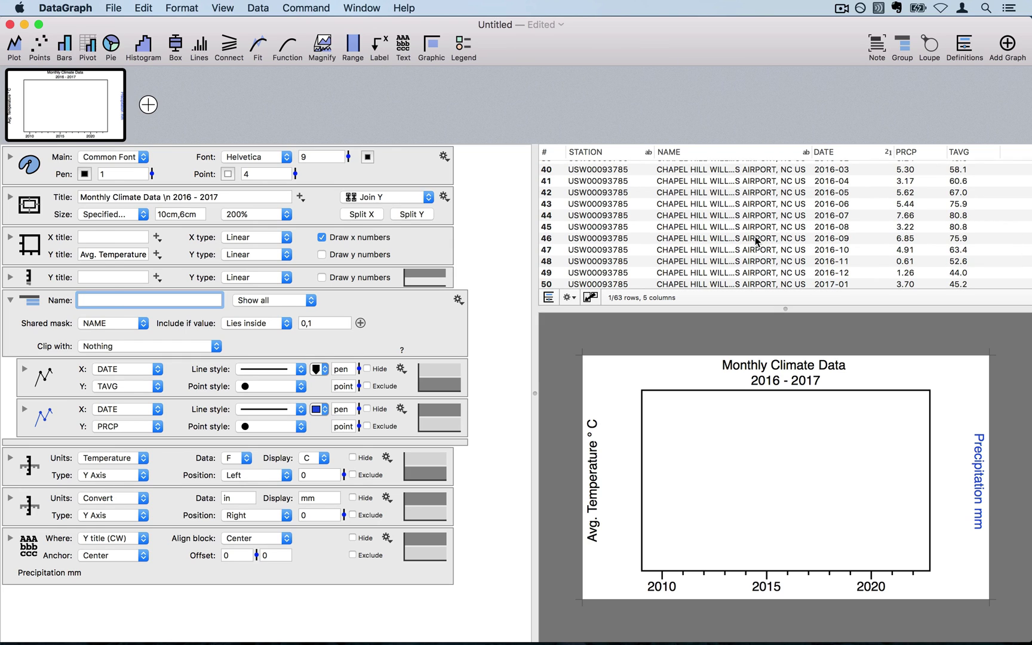
left_click(250, 323)
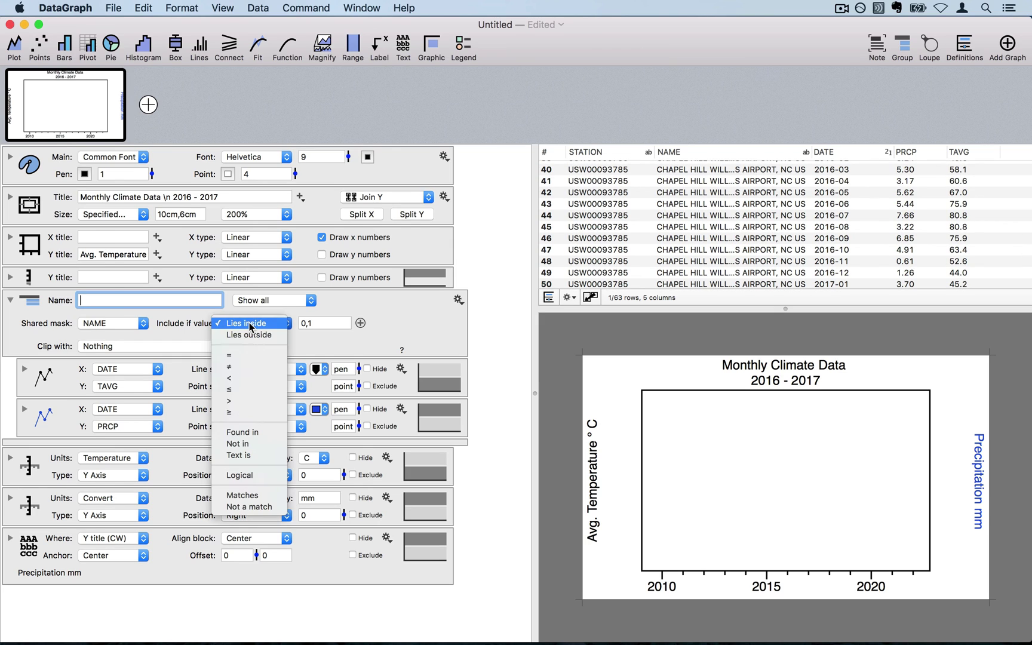
left_click(248, 496)
left_click(323, 322)
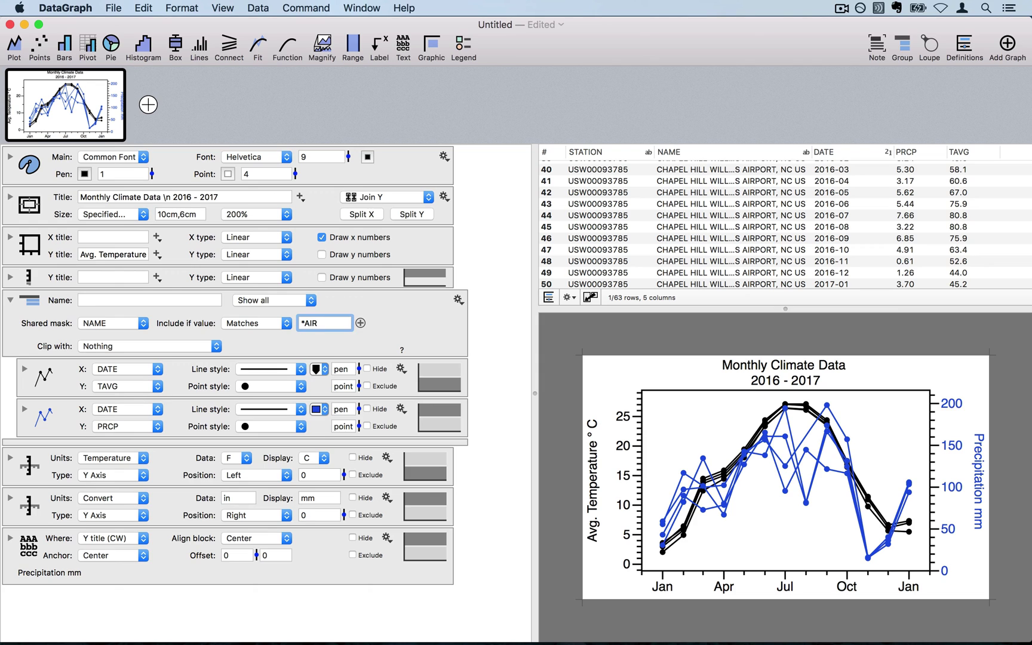
type("*AIR*")
key("Return")
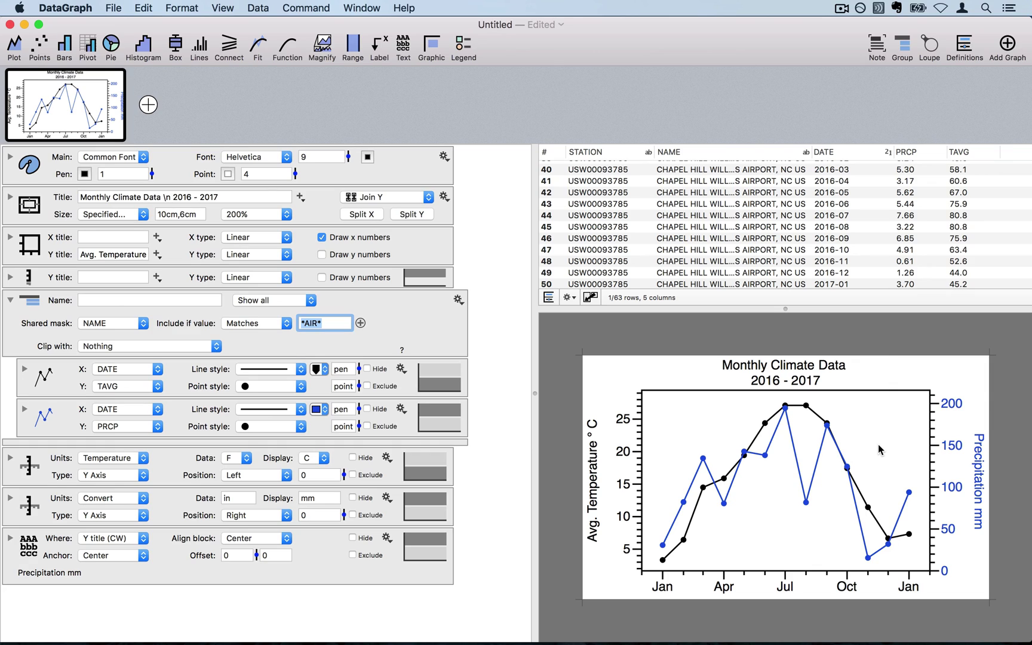
type("Airport")
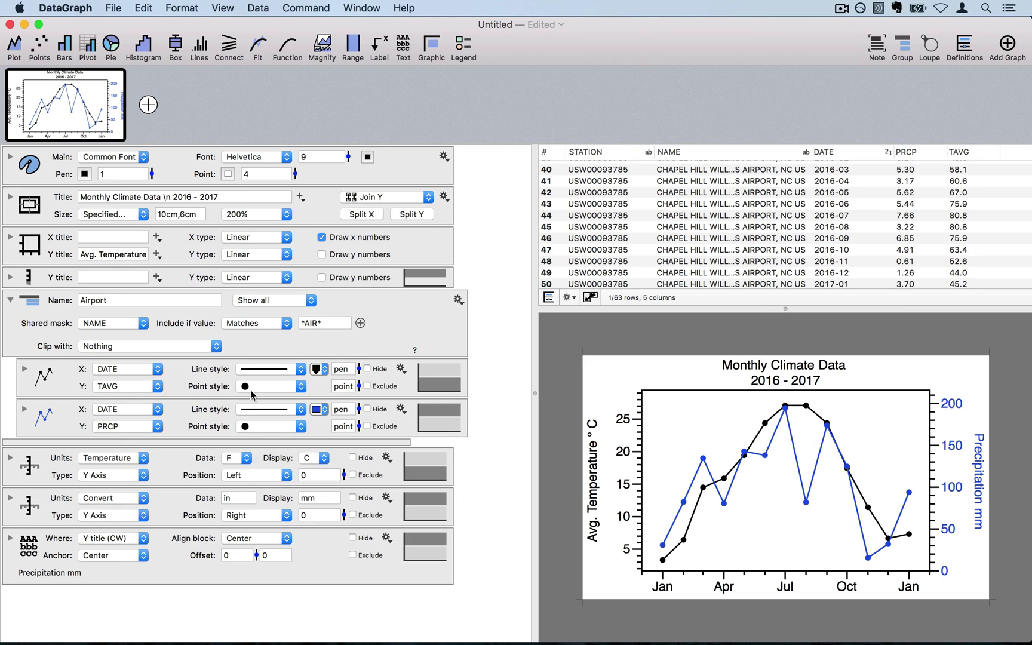
Step: Change the TAVG plot's point style to an open circle and its point fill to No Color
left_click(274, 394)
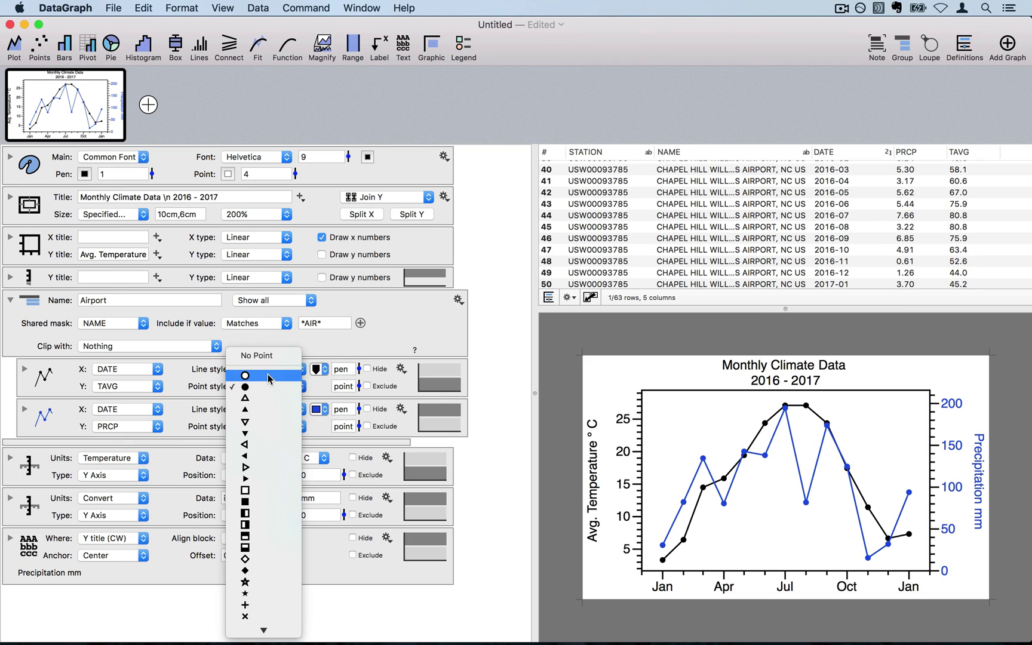
left_click(267, 376)
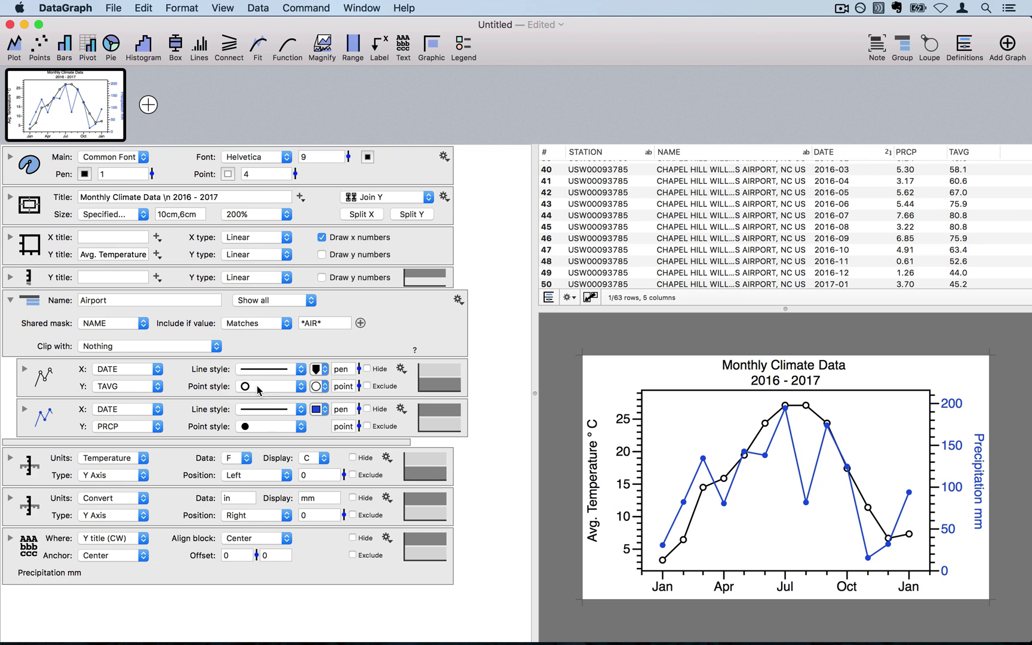
left_click(315, 385)
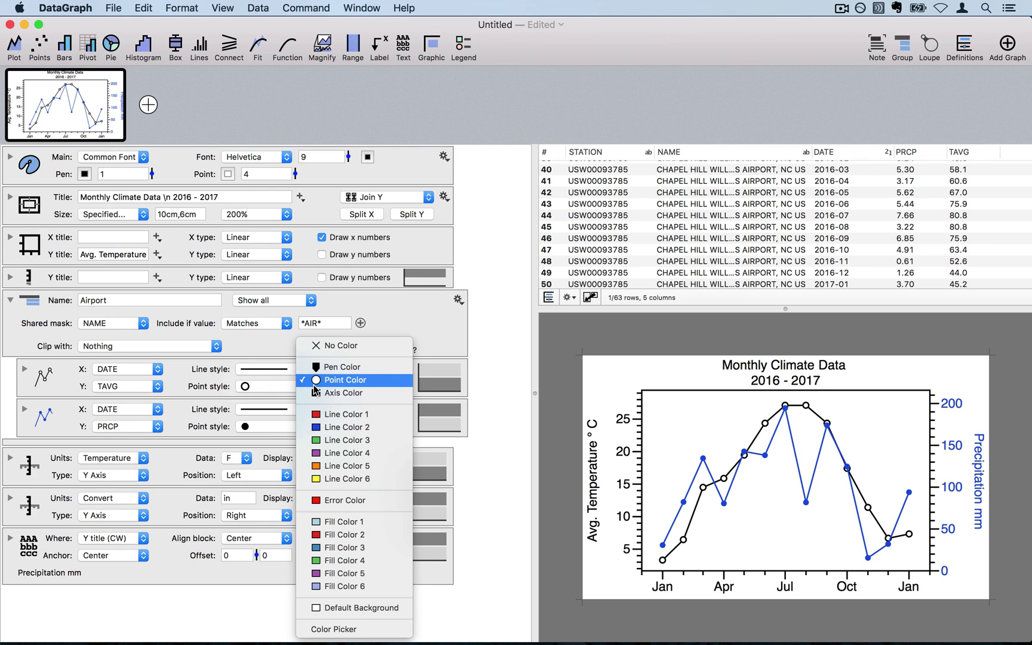
left_click(333, 348)
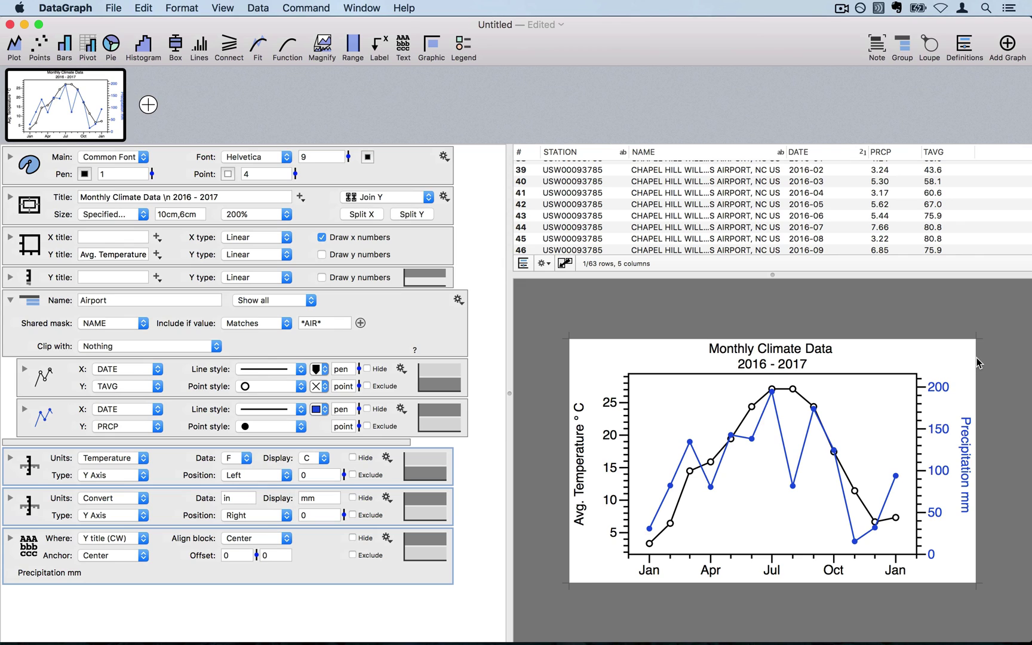
left_click(53, 377)
left_click(43, 415)
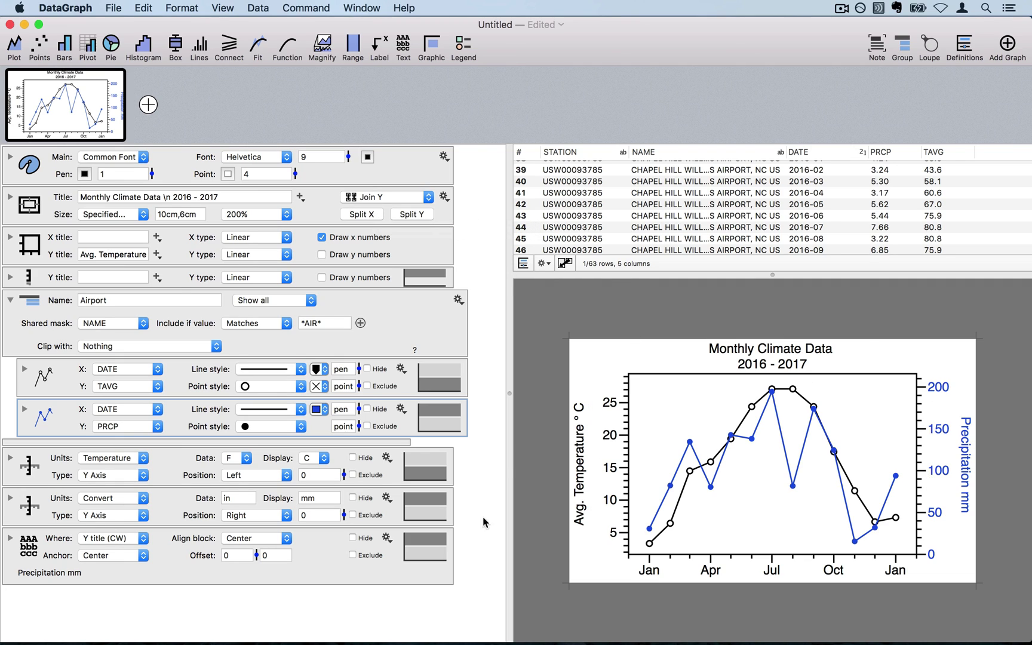
left_click_drag(475, 511, 351, 467)
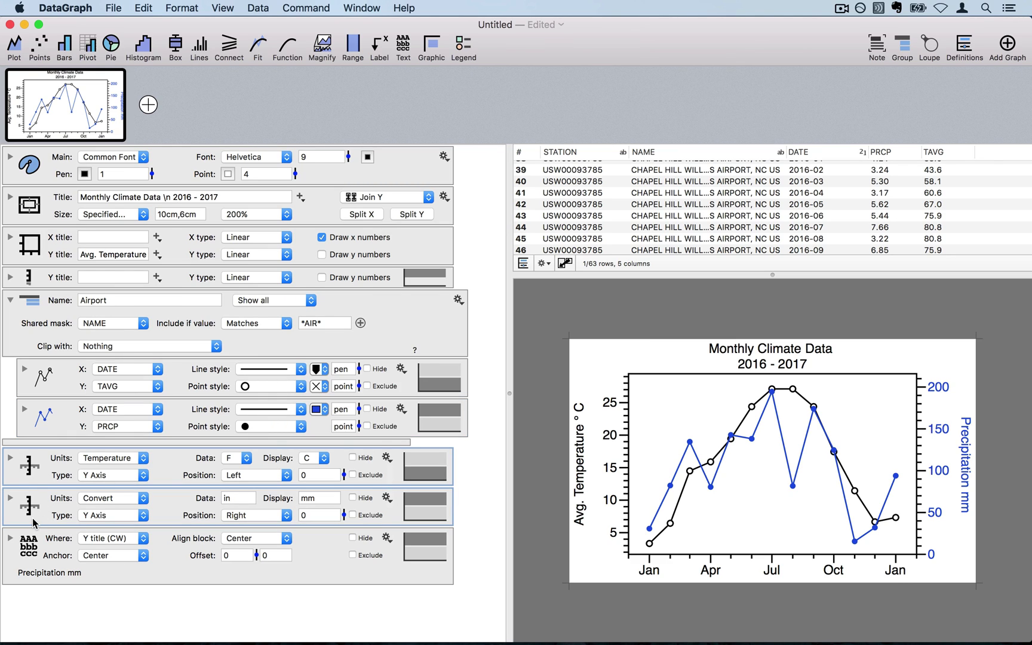
left_click(33, 553)
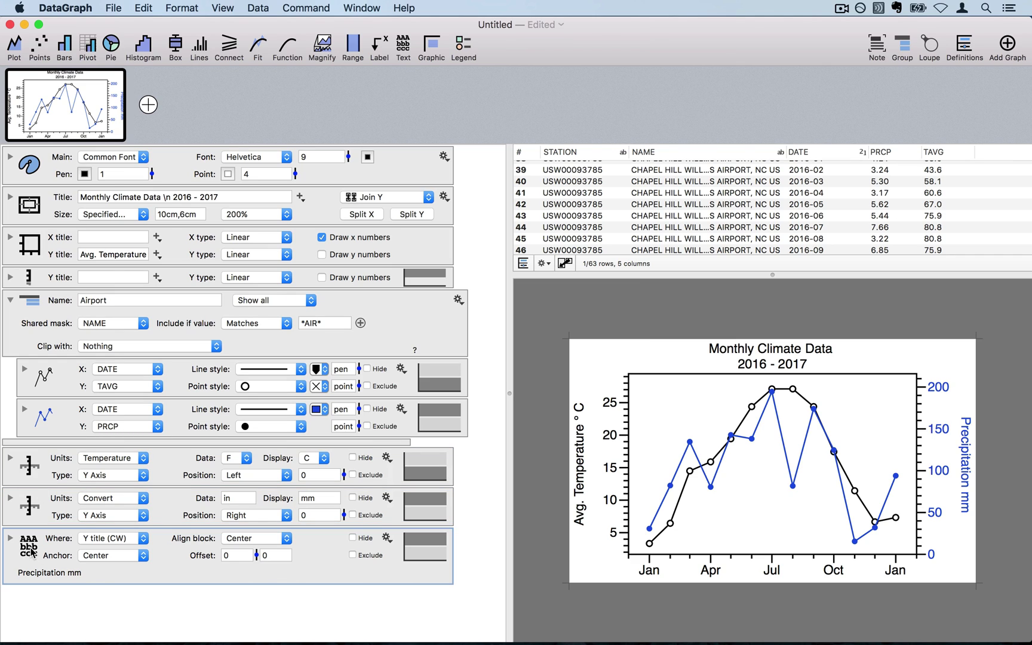